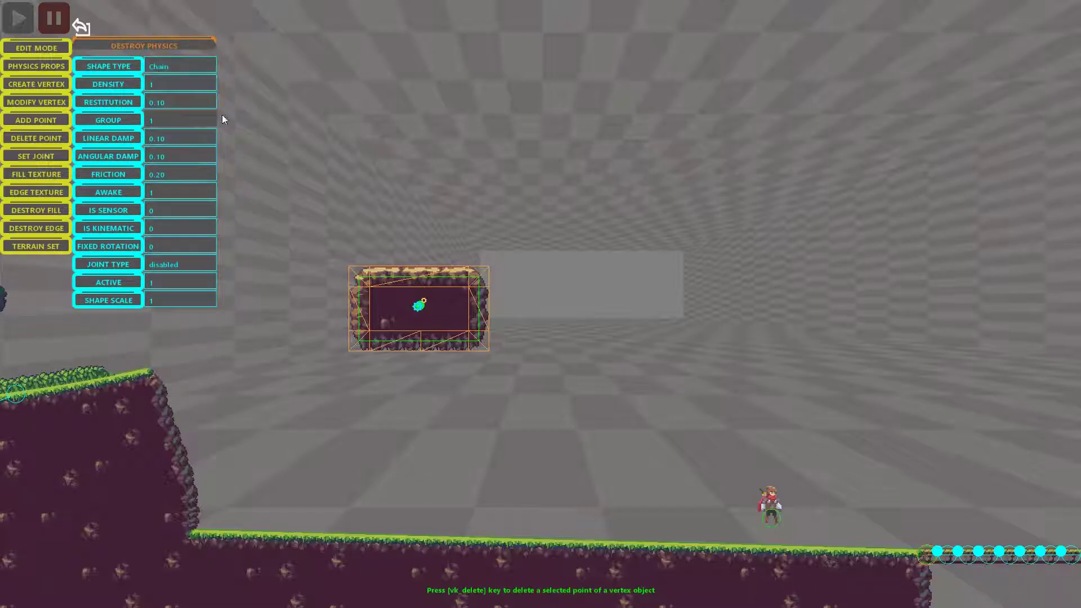
- Run the scene briefly to check how the floating platform behaves, and stop the simulation
left_click(17, 19)
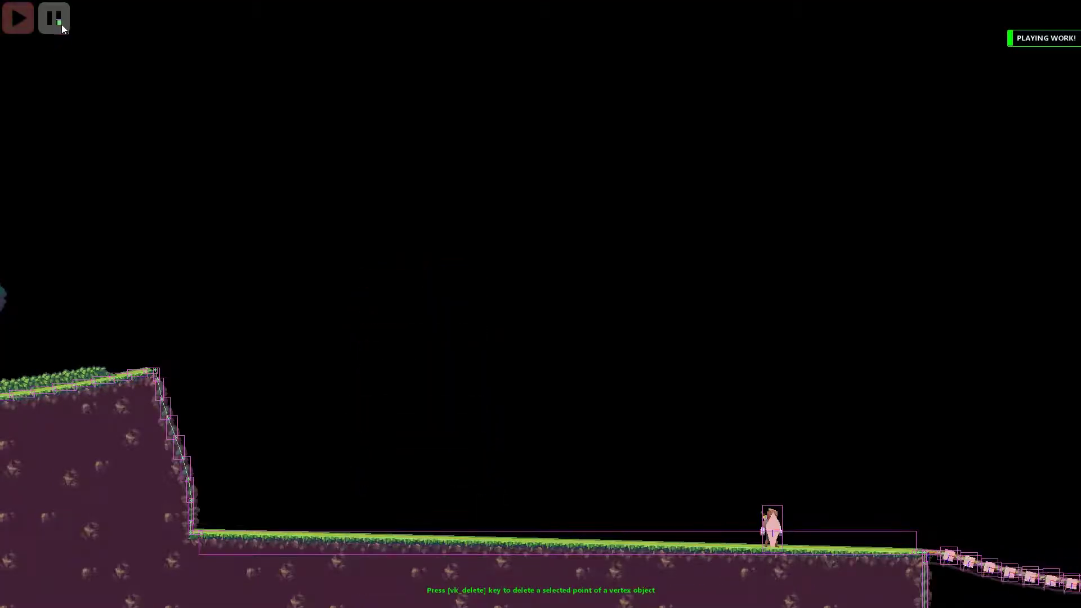
left_click(64, 24)
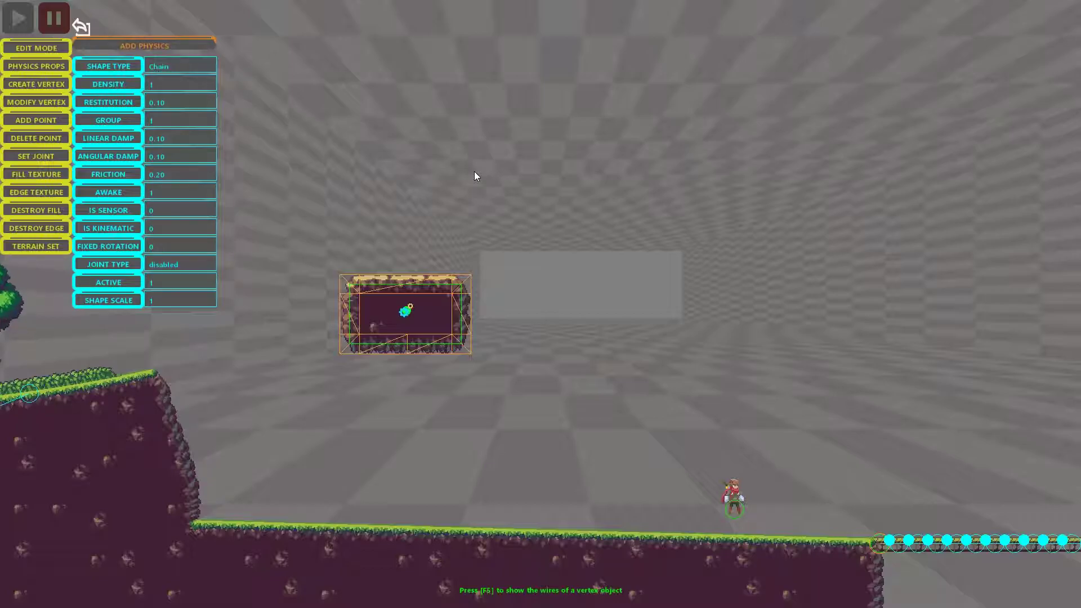
- Paste a copy of the floating platform and move it horizontally away from the original, at the same height
key("Escape")
key("ctrl+v")
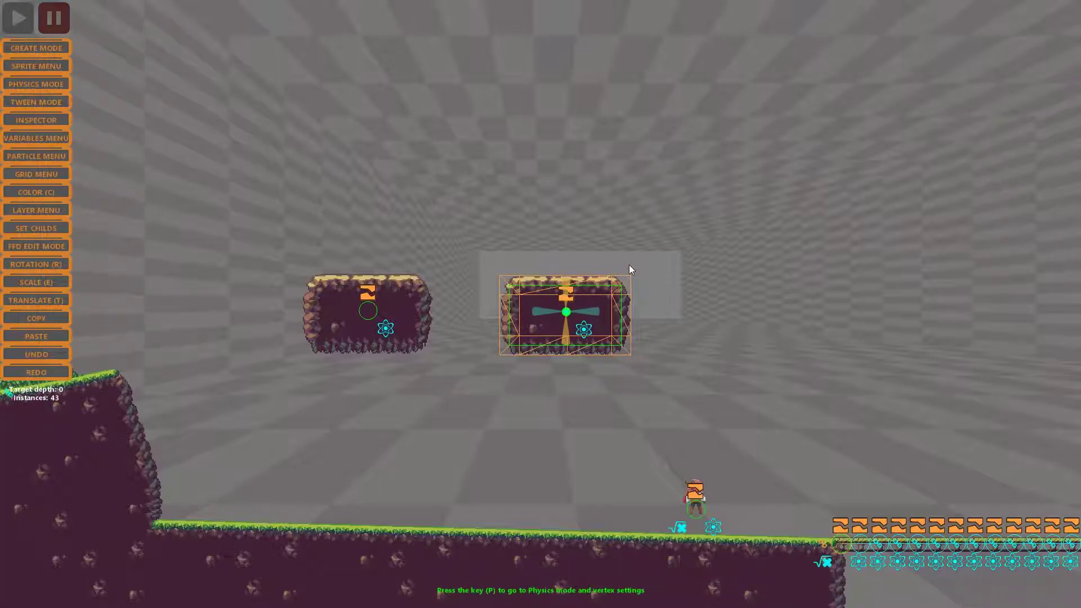
left_click_drag(589, 312, 638, 310)
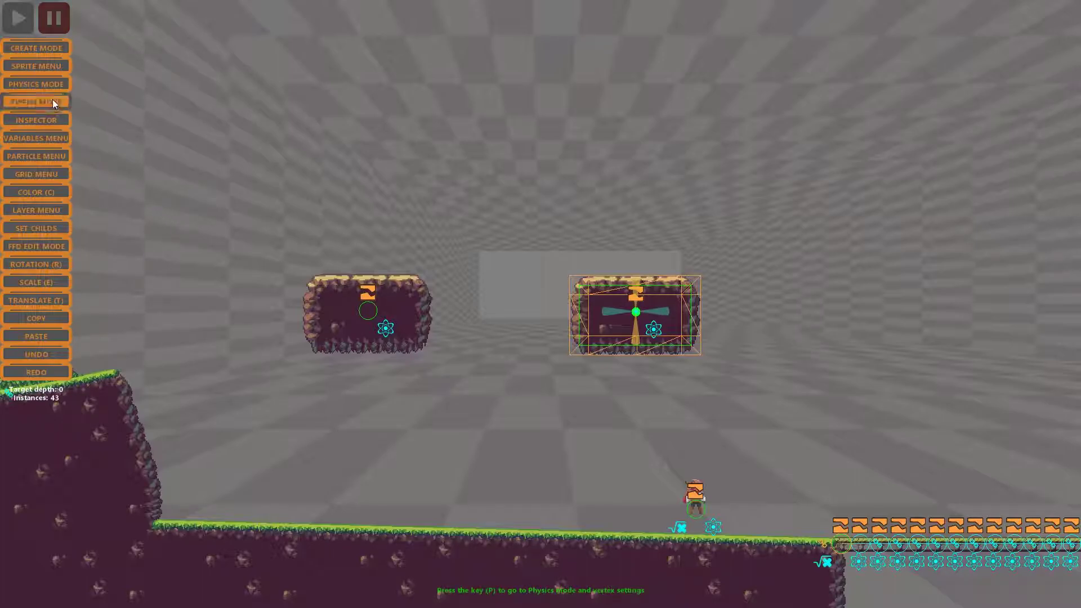
- Set the copied platform's joint type to Joint pulley and make the original platform the joint's target
left_click(49, 83)
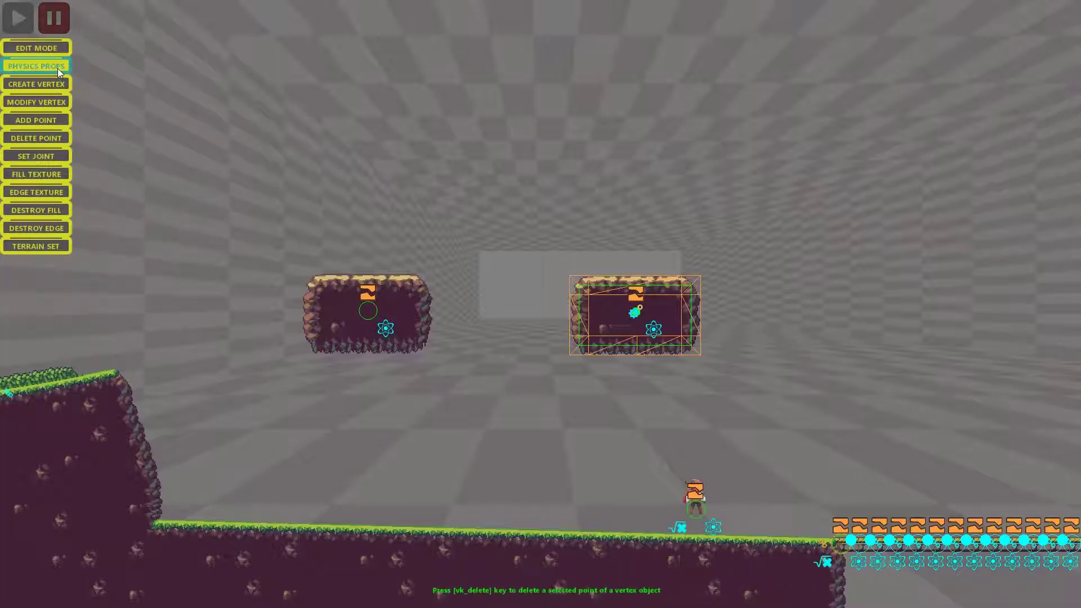
left_click(59, 68)
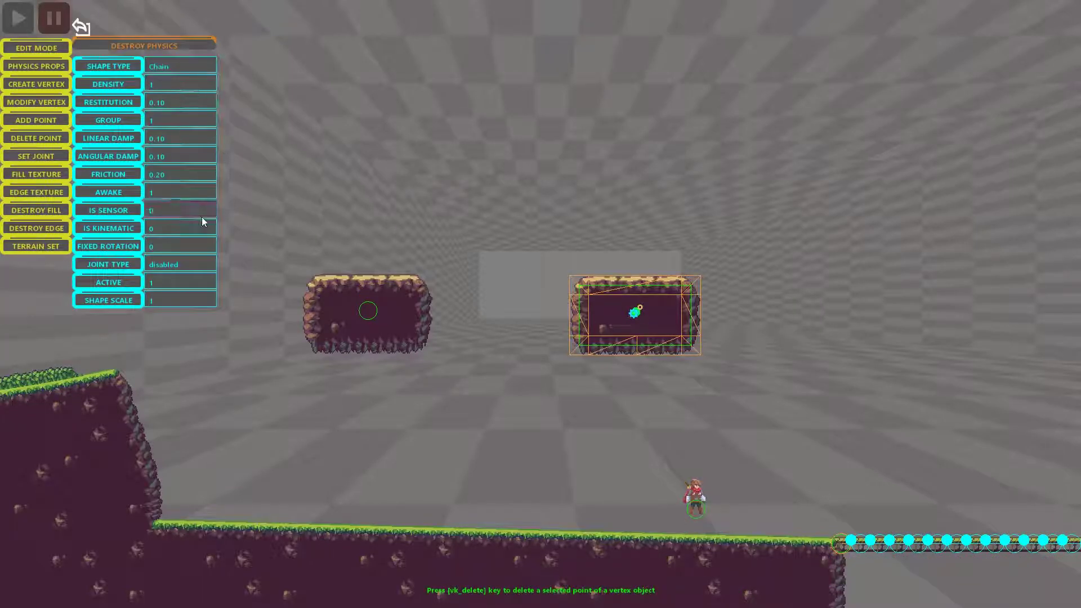
left_click(207, 266)
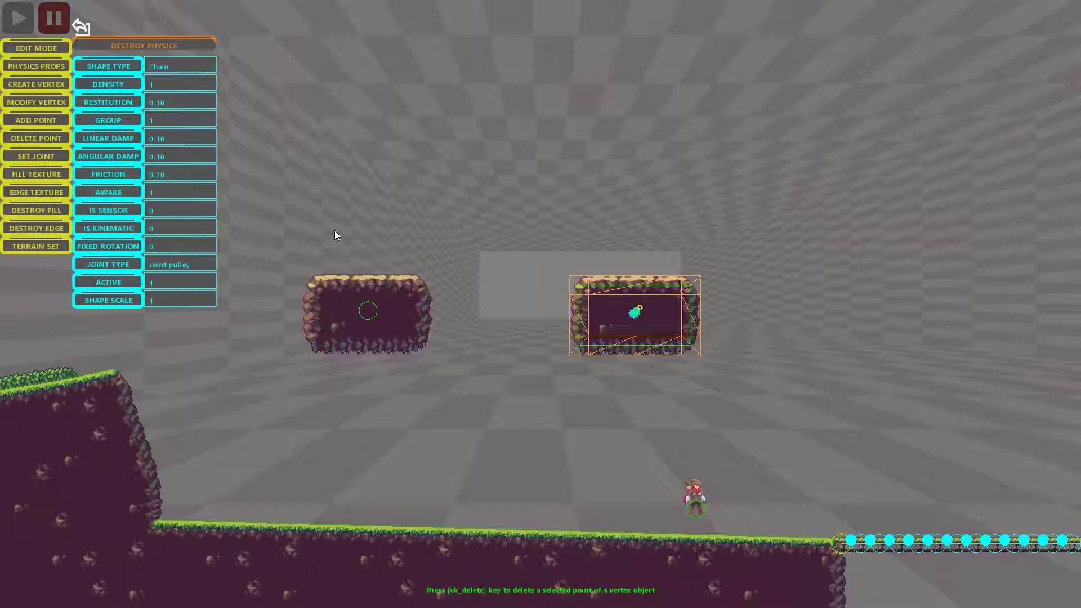
left_click(45, 156)
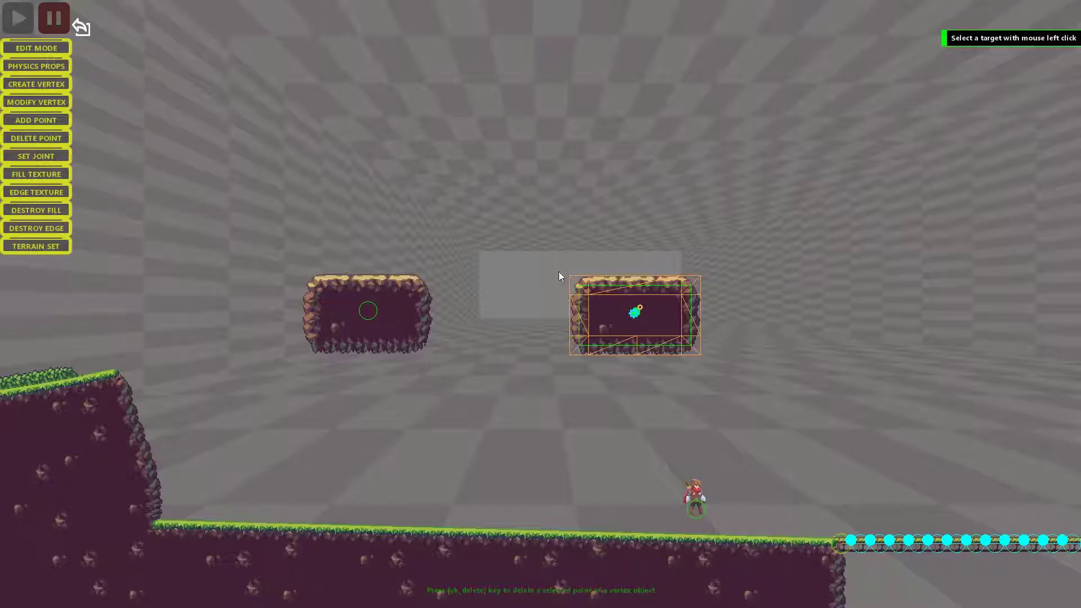
left_click(374, 314)
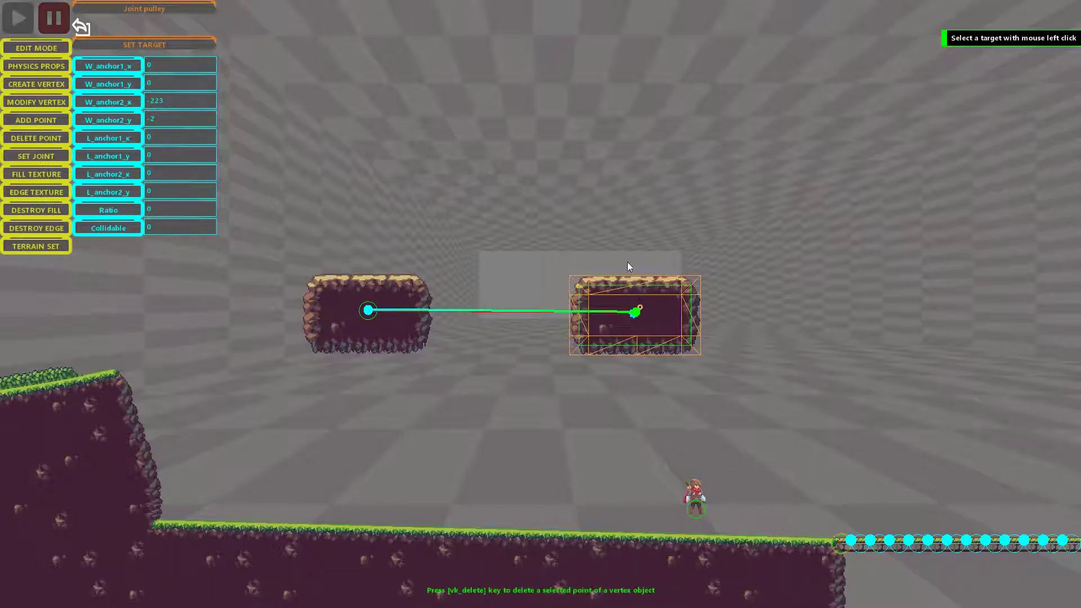
- Place the pulley's world anchors straight above both platforms at 0, -115 and -223, -115, and set the ratio to 1
left_click_drag(637, 183, 636, 175)
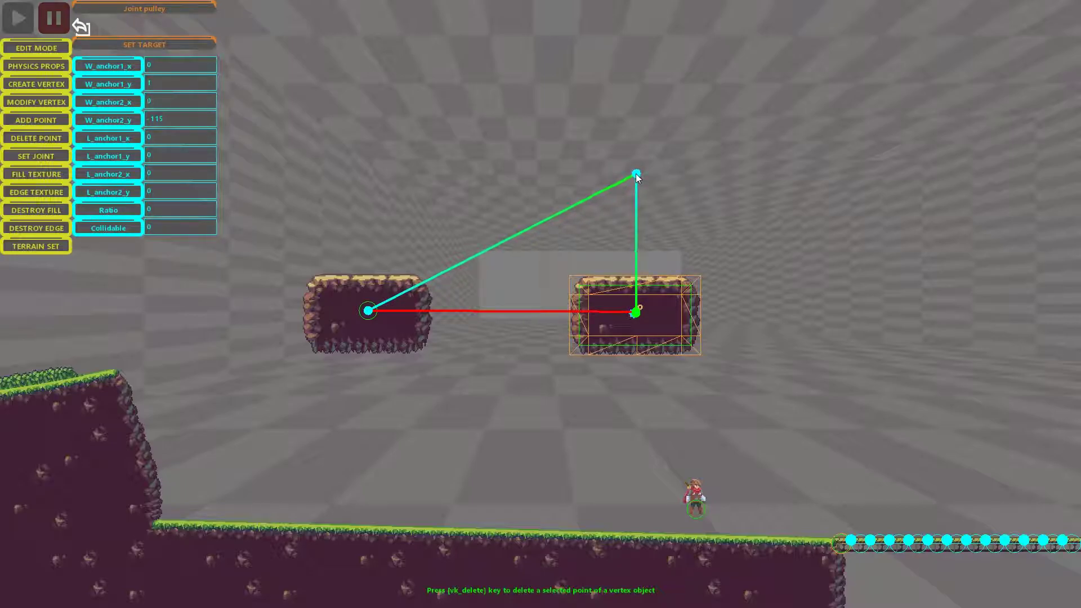
left_click_drag(370, 174, 368, 174)
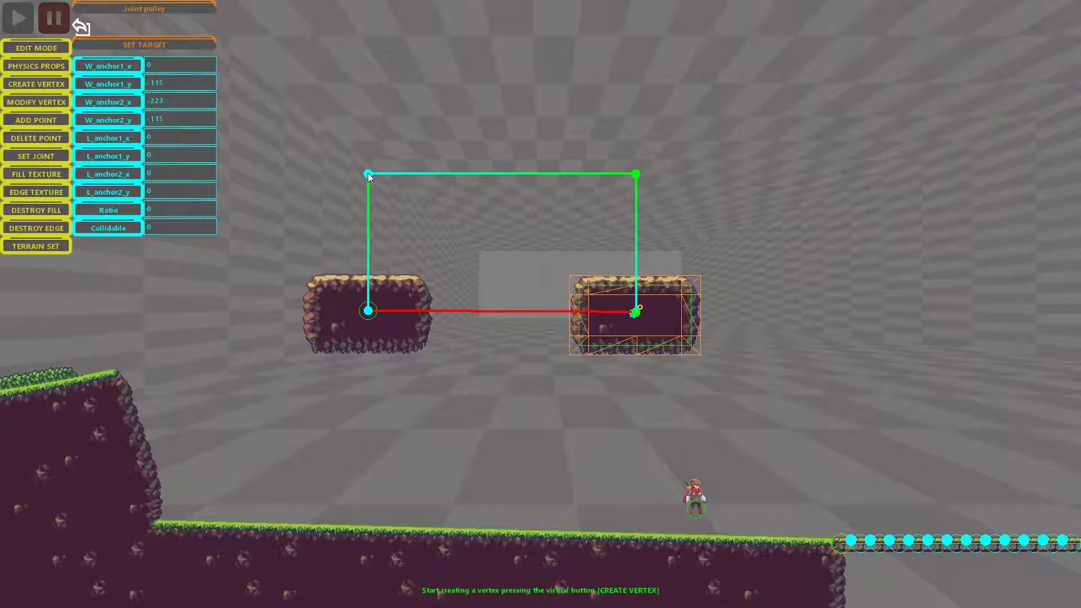
middle_click_drag(669, 408, 755, 423)
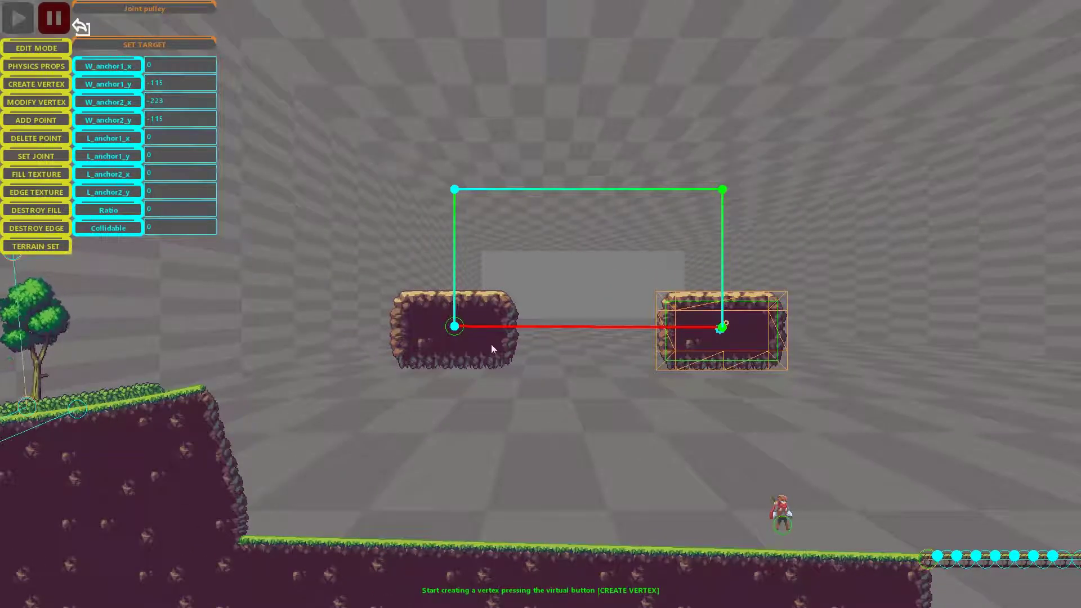
left_click(150, 211)
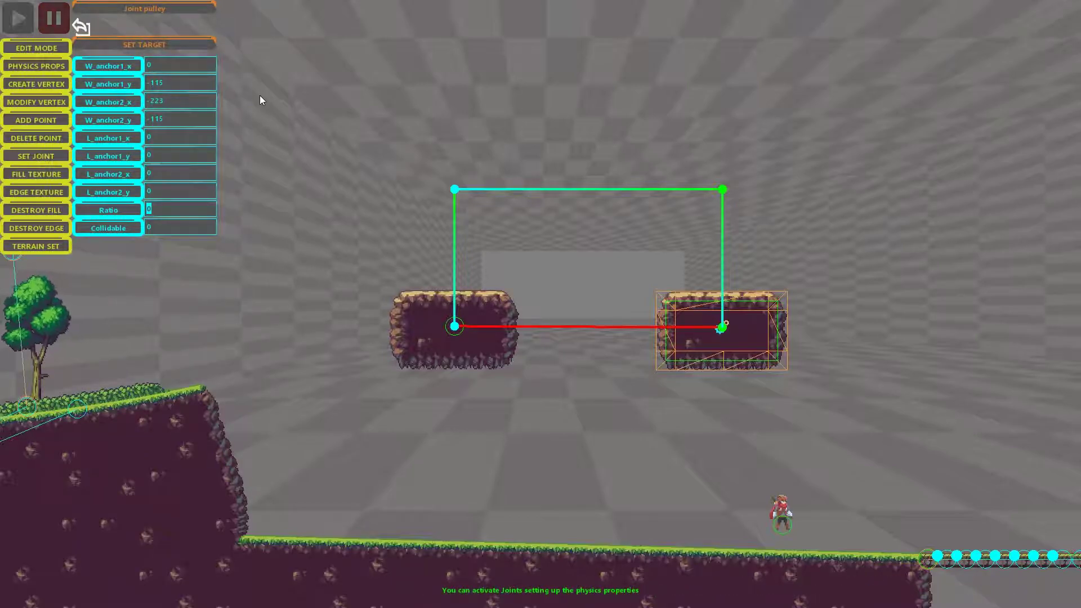
- Test the pulley joint by running the scene and jumping the character onto the platforms, and stop the simulation
left_click(19, 18)
key("a")
key("space")
key("d")
key("space")
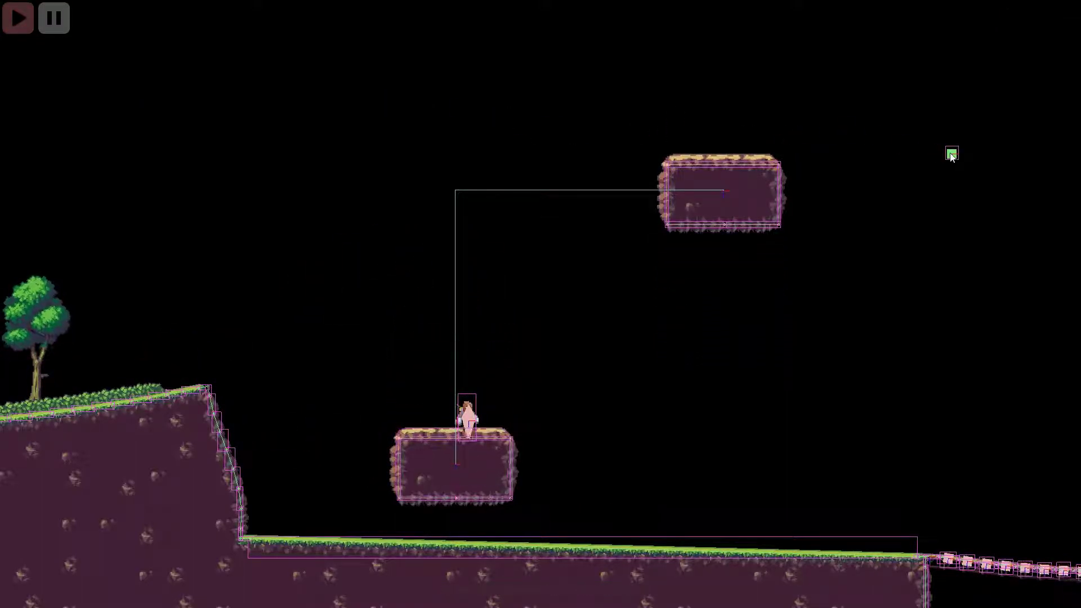
key("a")
key("space")
key("d")
key("space")
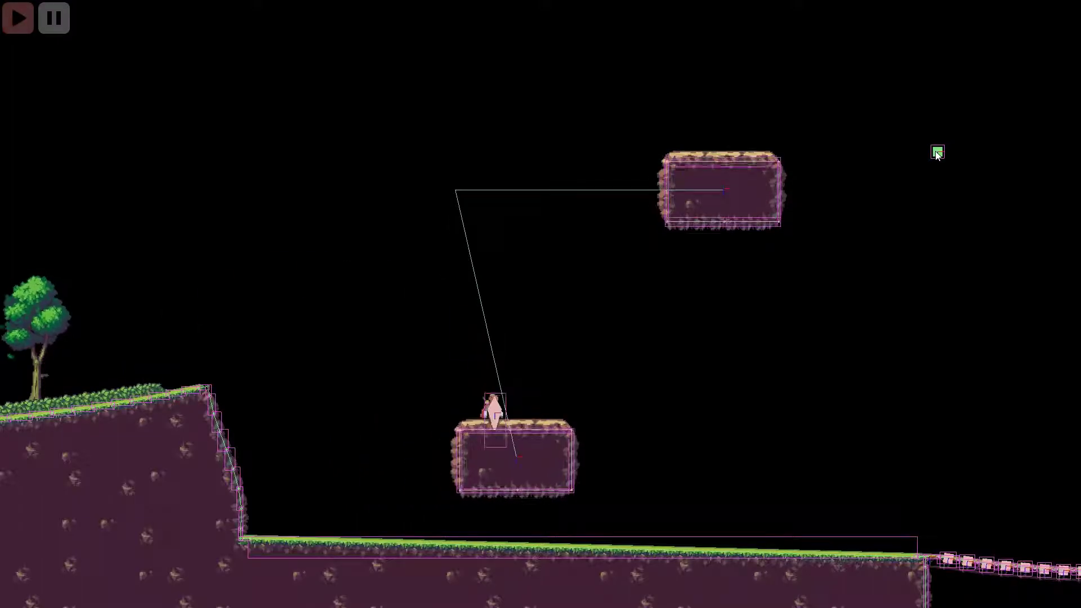
key("d")
key("space")
key("a")
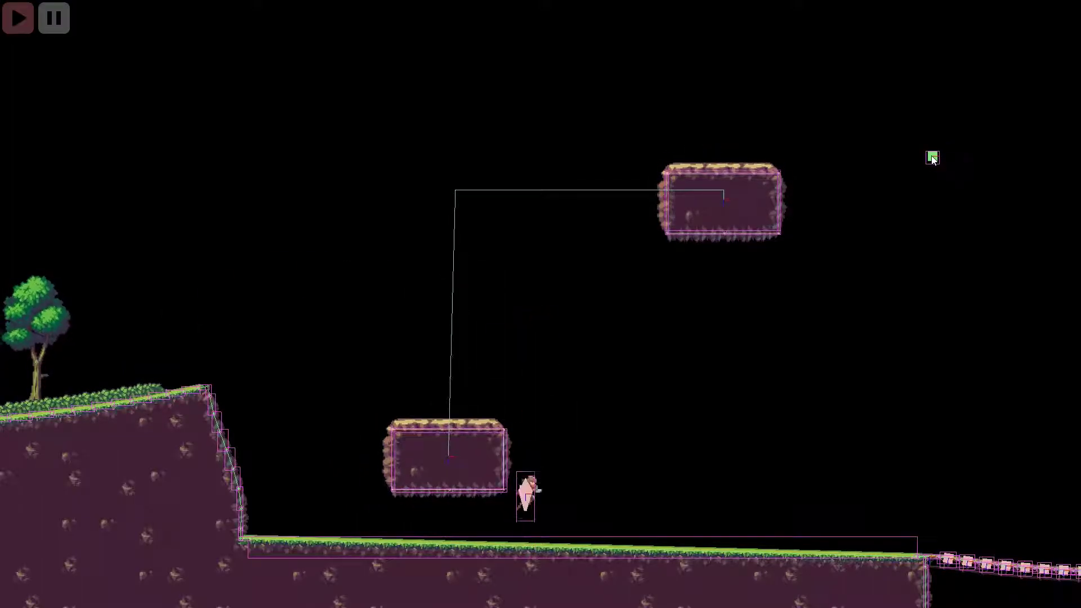
key("space")
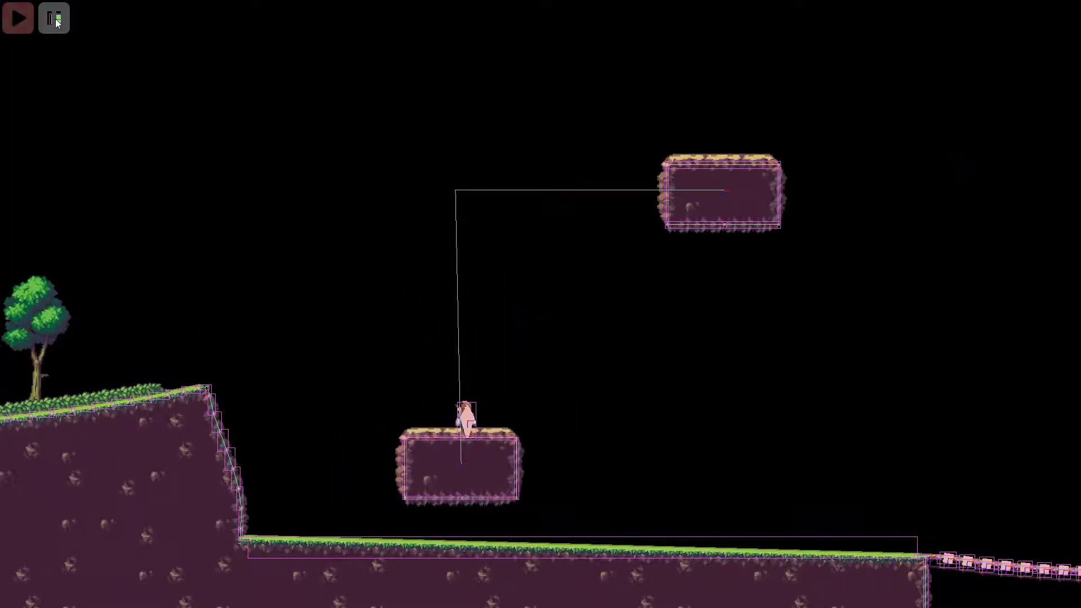
left_click(57, 20)
key("d")
- Set the collision Y offset to -5 in the terrain settings of both pulley platforms
scroll(690, 219, "up", 3)
scroll(636, 221, "up", 4)
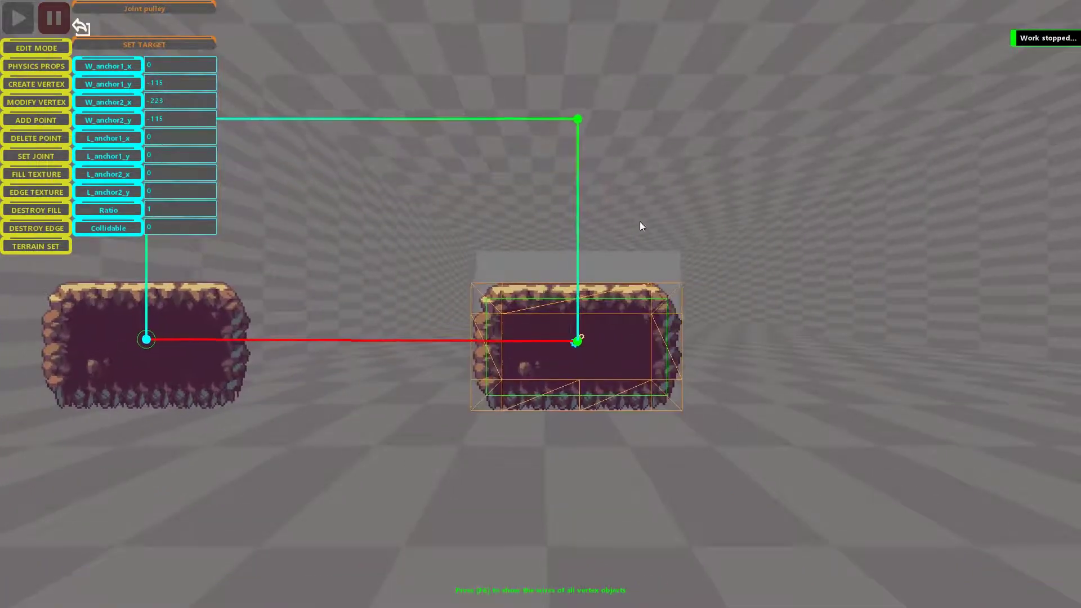
left_click(50, 246)
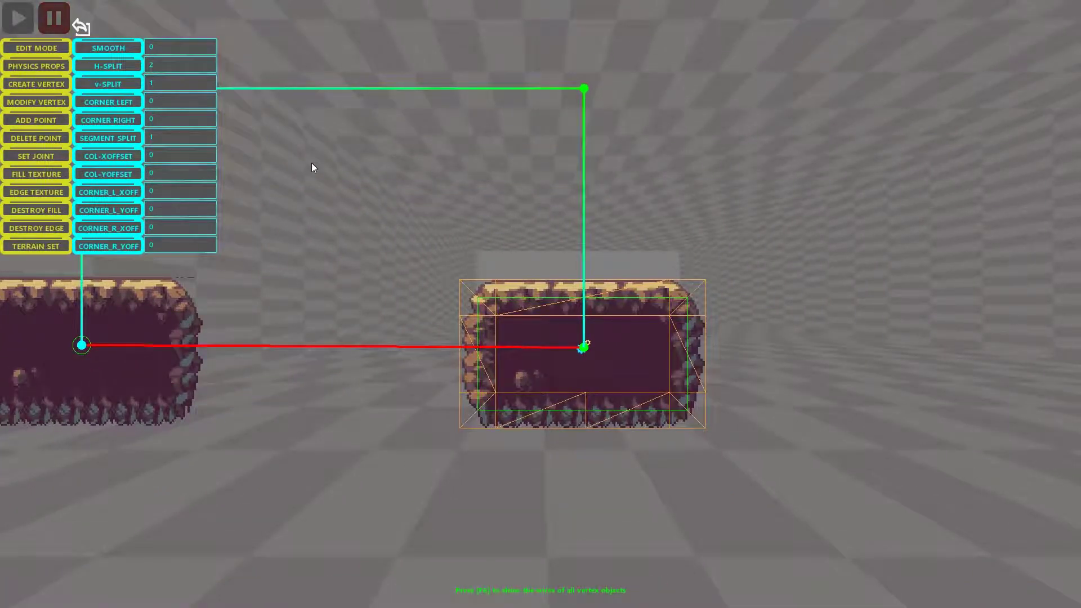
scroll(365, 175, "up", 3)
scroll(348, 193, "up", 2)
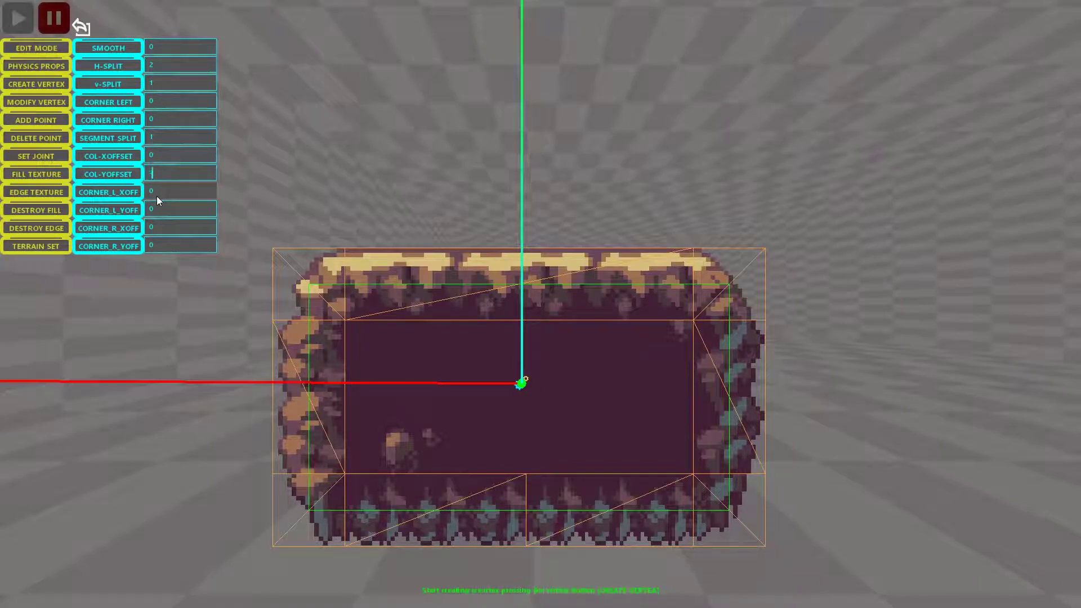
scroll(405, 271, "down", 6)
scroll(394, 315, "up", 3)
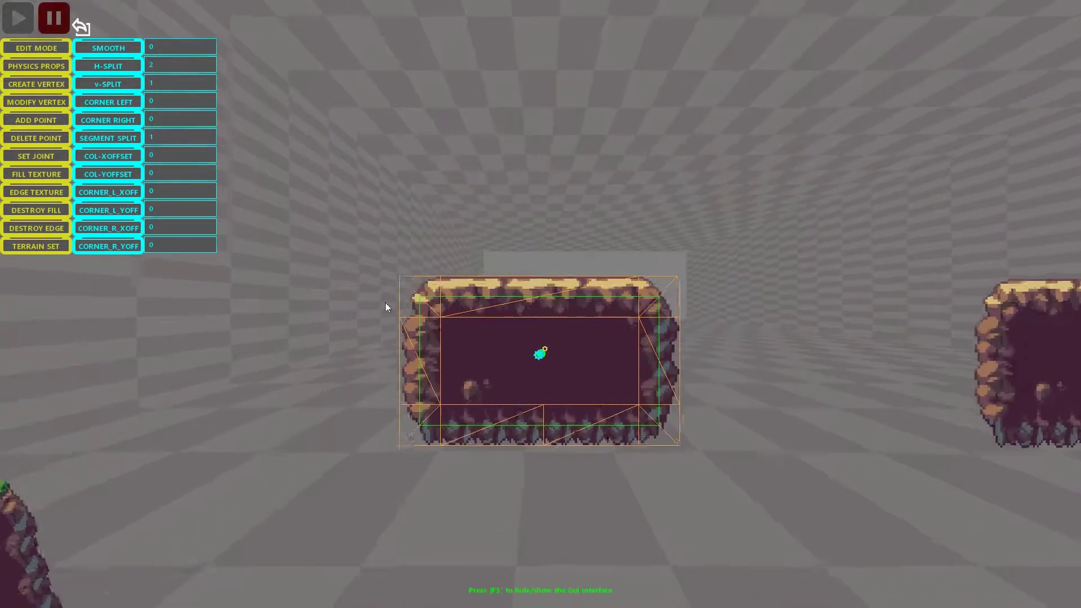
scroll(414, 305, "up", 3)
scroll(282, 138, "down", 7)
- Run the scene and jump the character on the platforms to check the offset collision edges, and stop the simulation
left_click(18, 18)
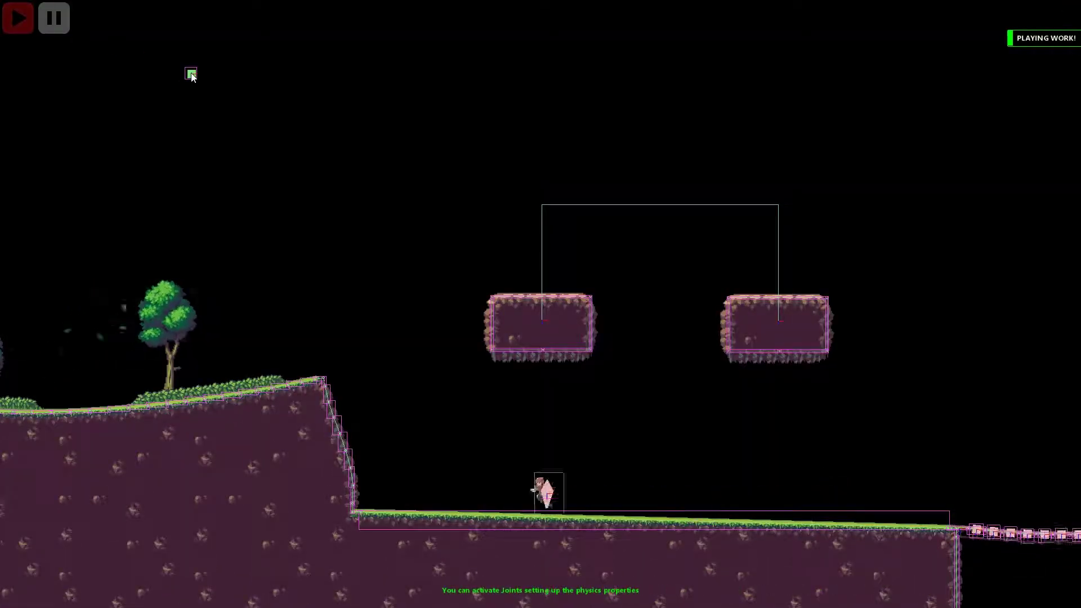
key("space")
key("Left")
key("space")
key("Right")
key("space")
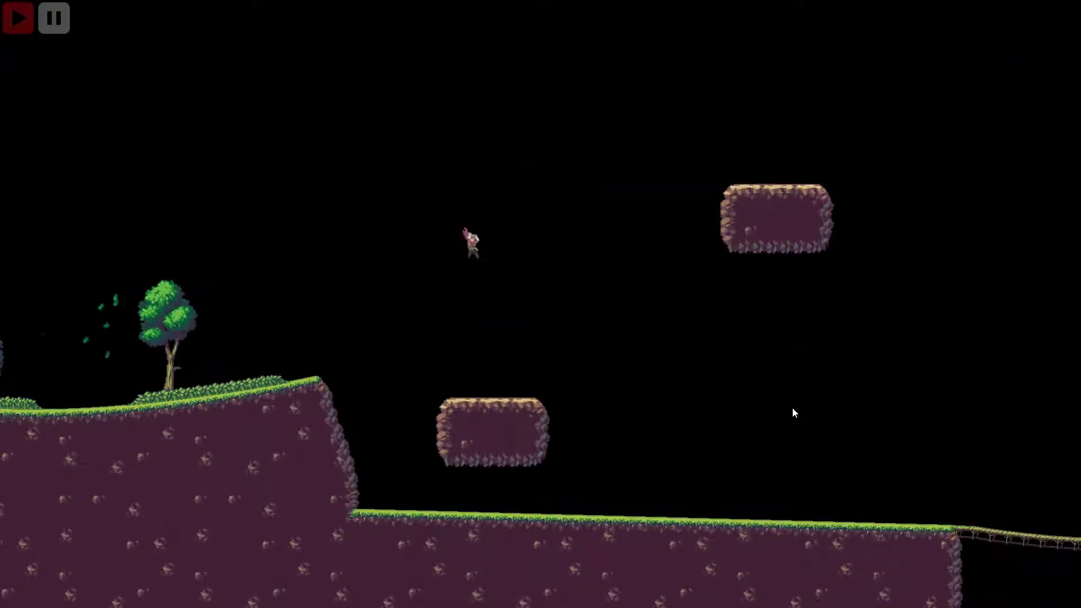
left_click(54, 18)
- Lower the pulley joint's two world anchors to Y -67, keeping each one directly above its platform
scroll(342, 184, "up", 1)
left_click(569, 338)
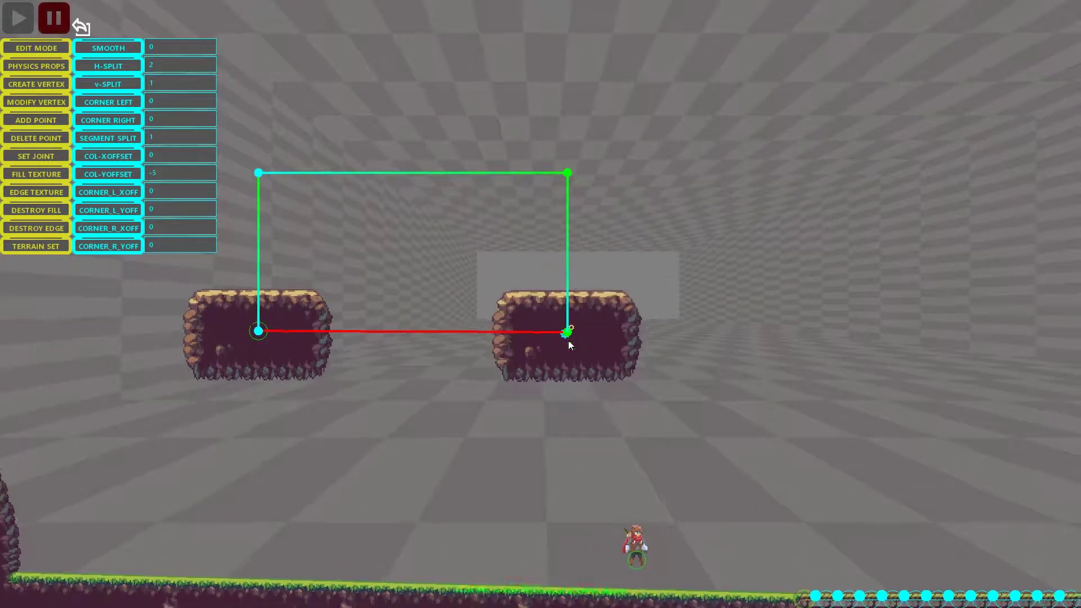
left_click(52, 153)
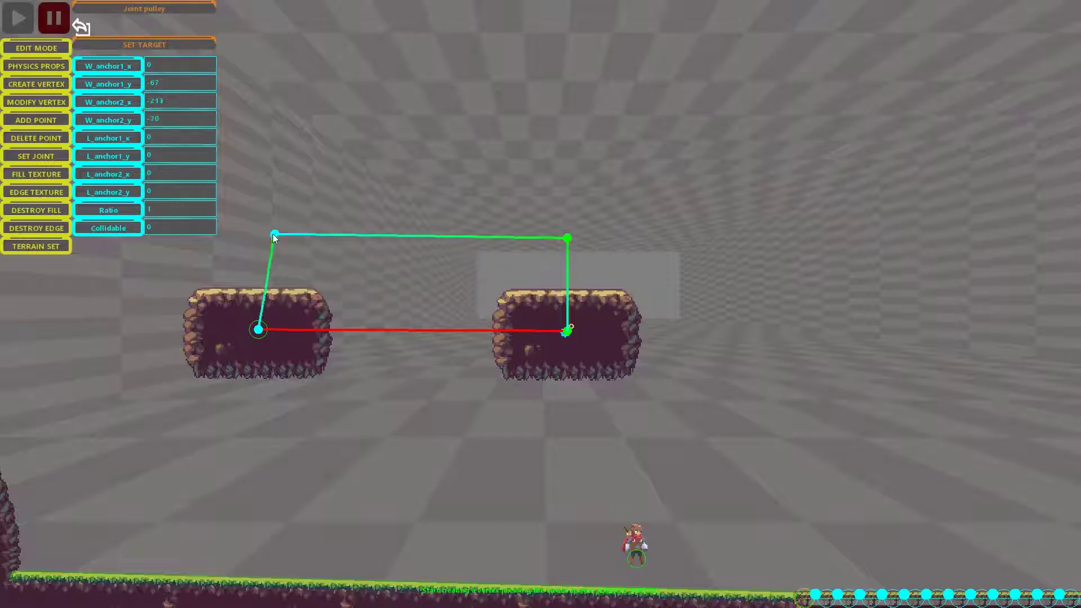
scroll(591, 278, "down", 3)
- Run the scene and jump the character between both platforms to test the shortened pulley travel, and stop the simulation
left_click(27, 19)
key("Left")
key("space")
key("Right")
key("space")
key("Left")
key("space")
key("Right")
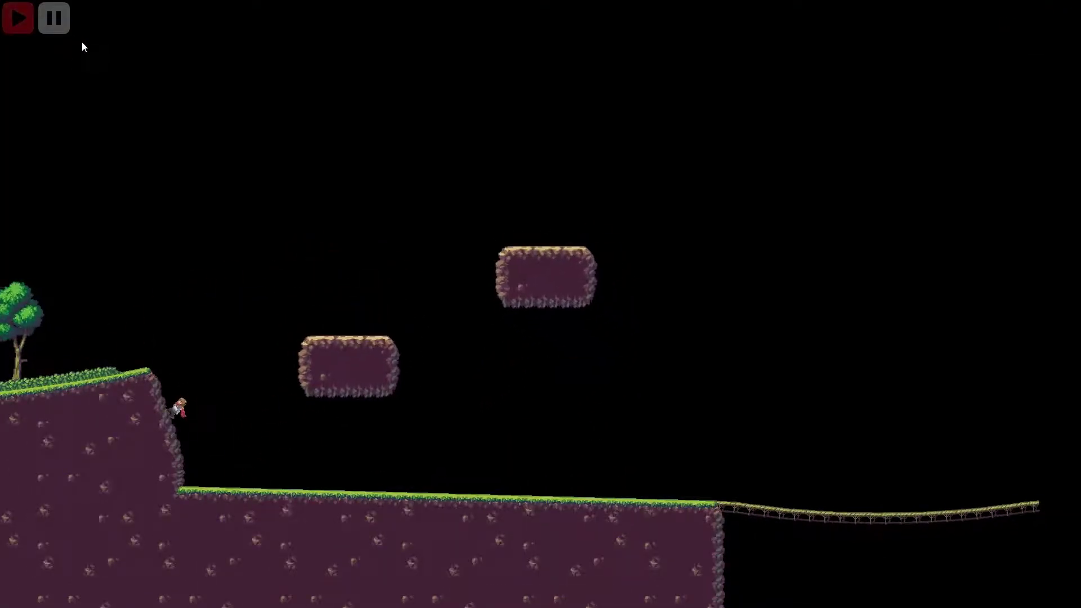
key("space")
key("Left")
key("Right")
key("space")
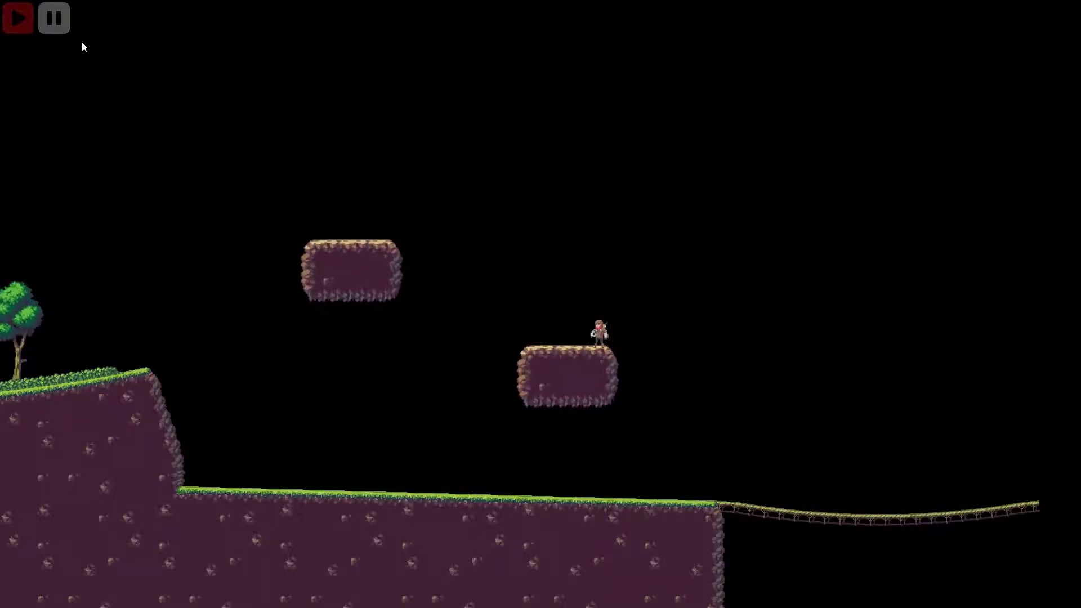
key("Left")
left_click(54, 19)
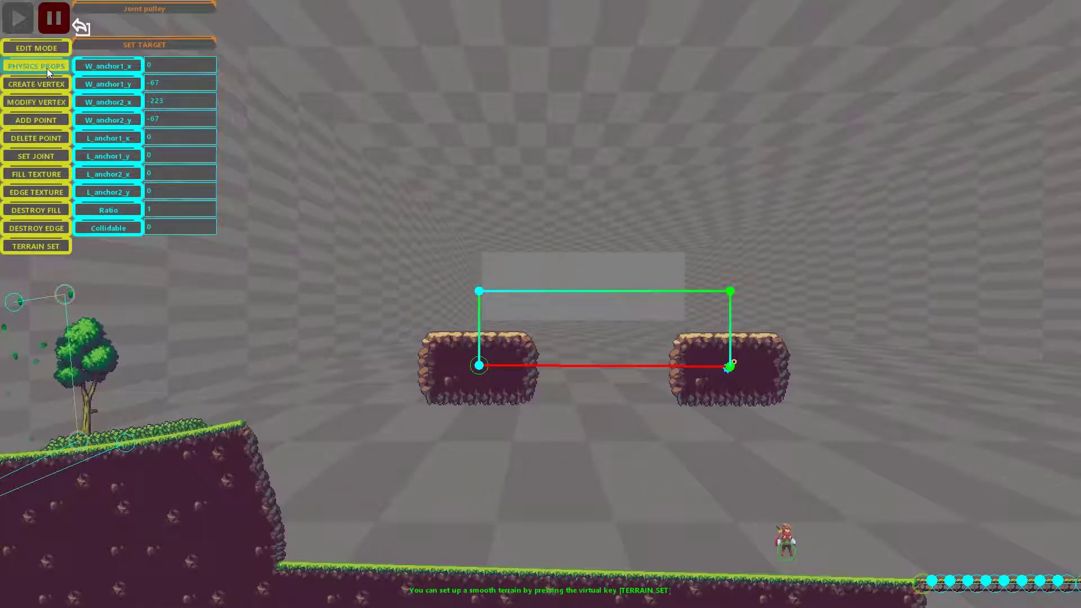
- Set the physics shape type of both pulley platforms to Polygon
left_click(46, 68)
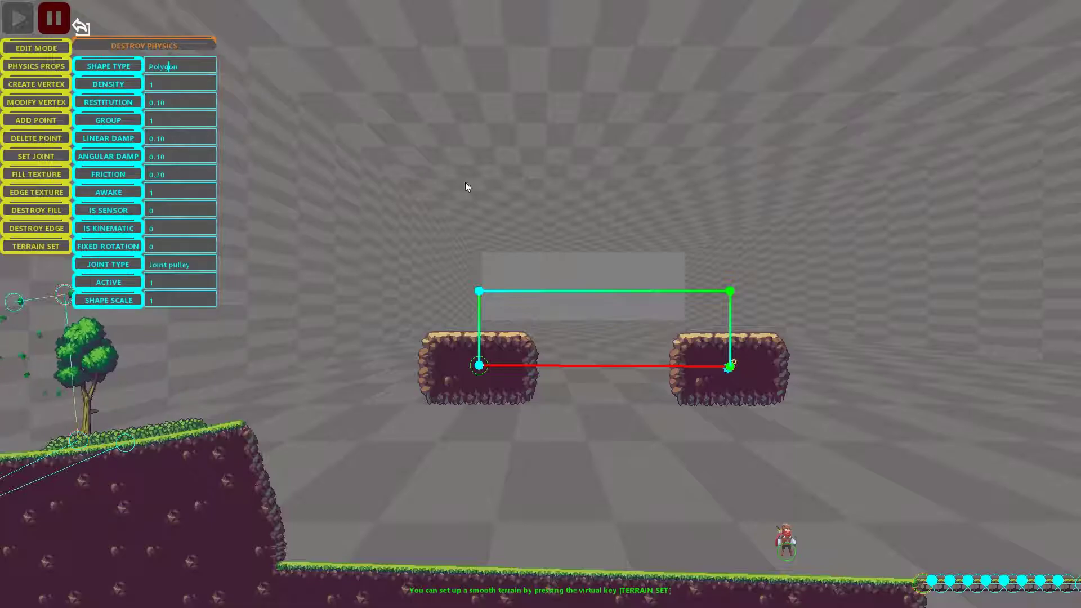
middle_click_drag(696, 306, 569, 302)
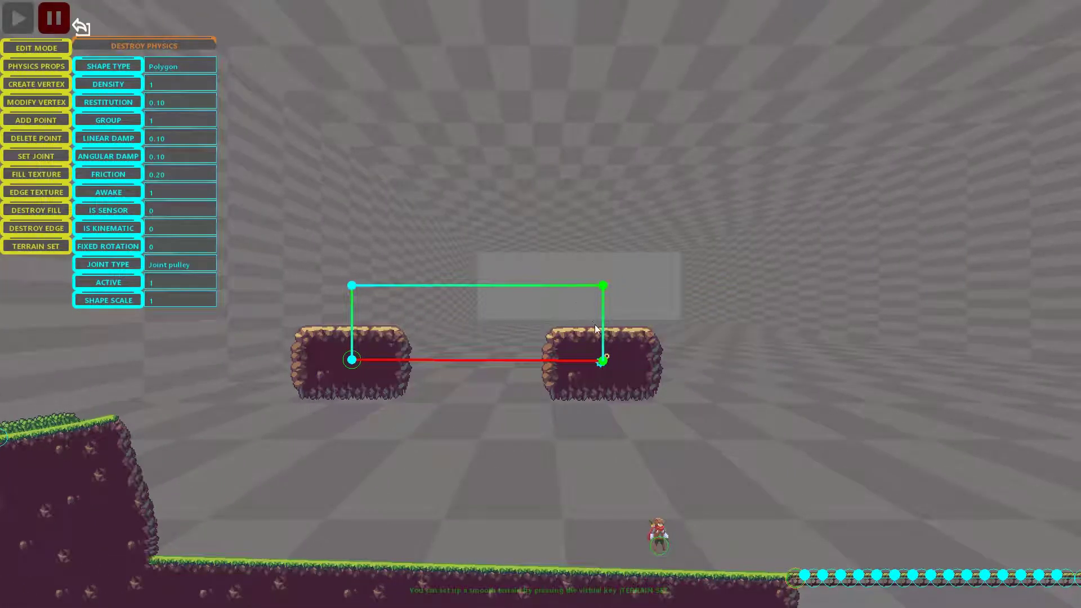
left_click(355, 359)
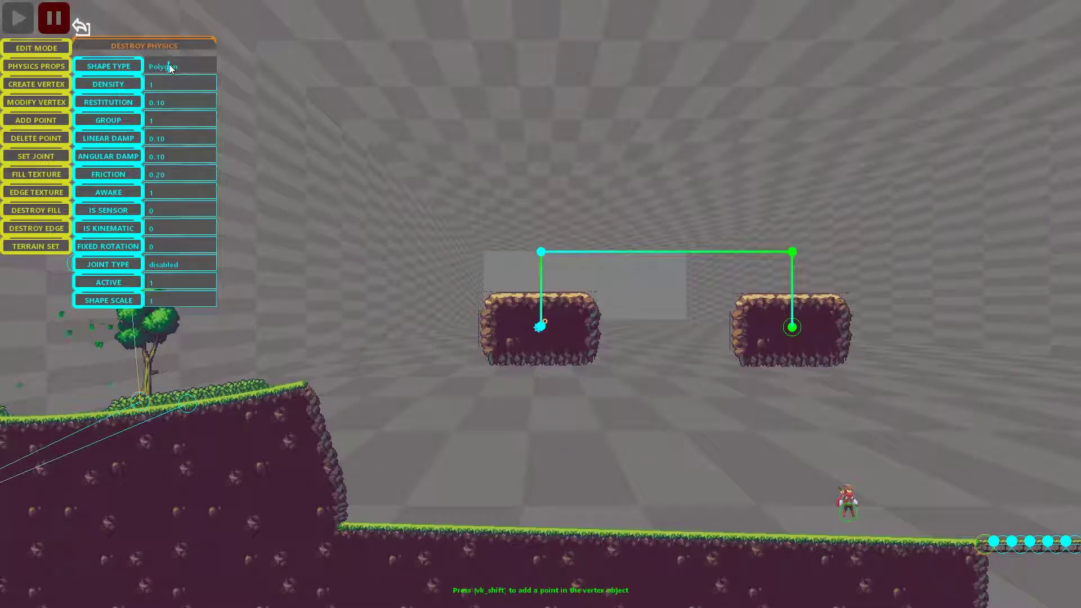
- Run the scene with the physics debug overlay and jump the character between the pulley platforms to check their polygon collision shapes
left_click(17, 18)
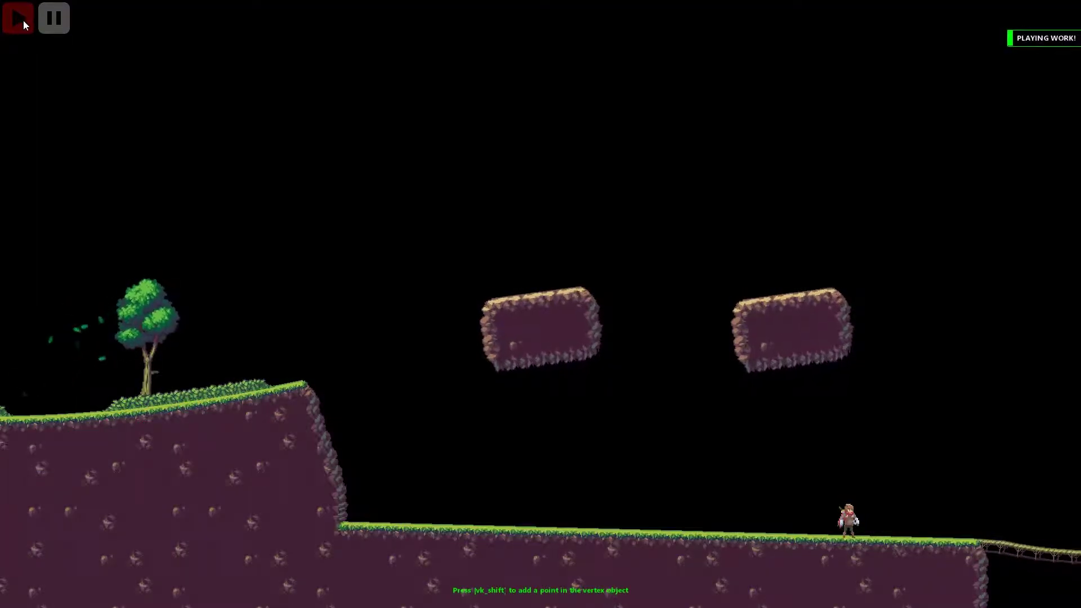
left_click(17, 18)
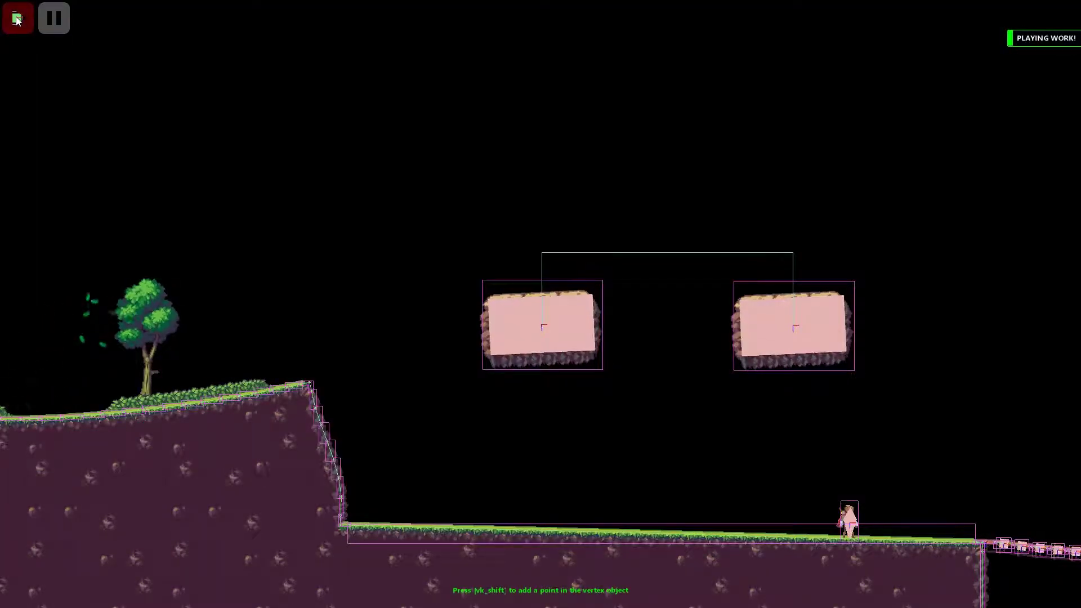
key("Left")
key("space")
key("Right")
key("space")
key("Right")
key("space")
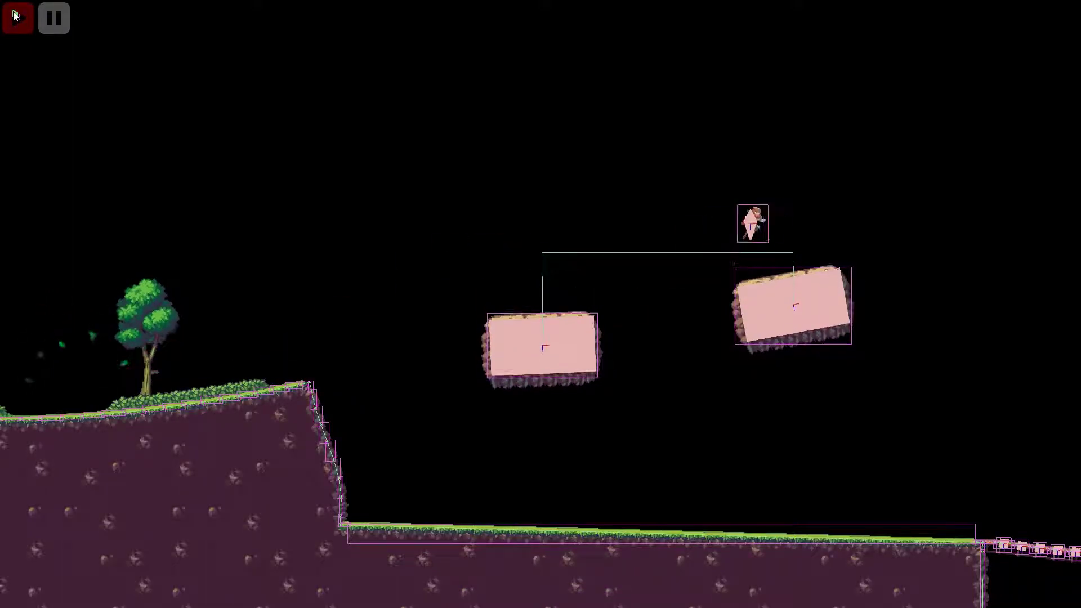
key("Left")
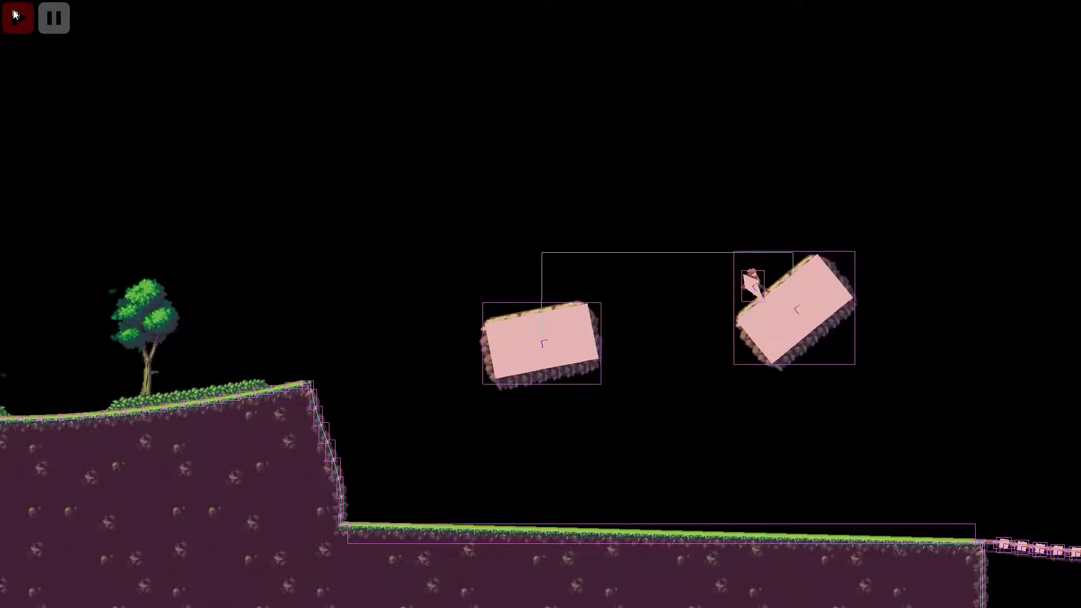
key("Right")
key("Right")
- Hide the physics debug overlay, keep jumping the character between the tilting platforms, and stop the simulation
key("F1")
key("Left")
key("Right")
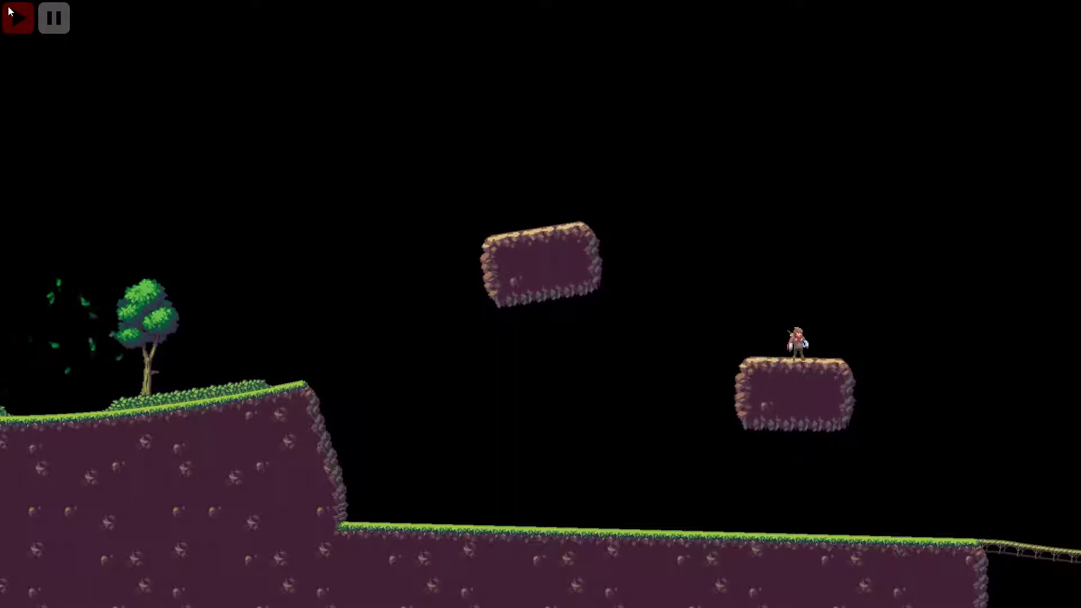
key("Left")
key("space")
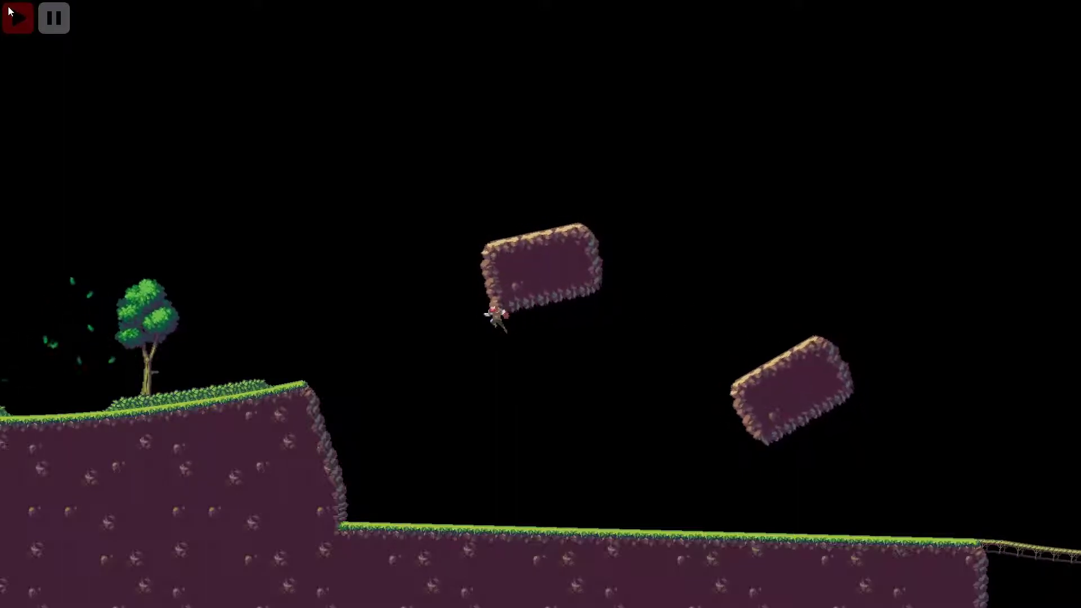
key("space")
key("Right")
key("space")
key("space")
key("Left")
key("space")
key("Right")
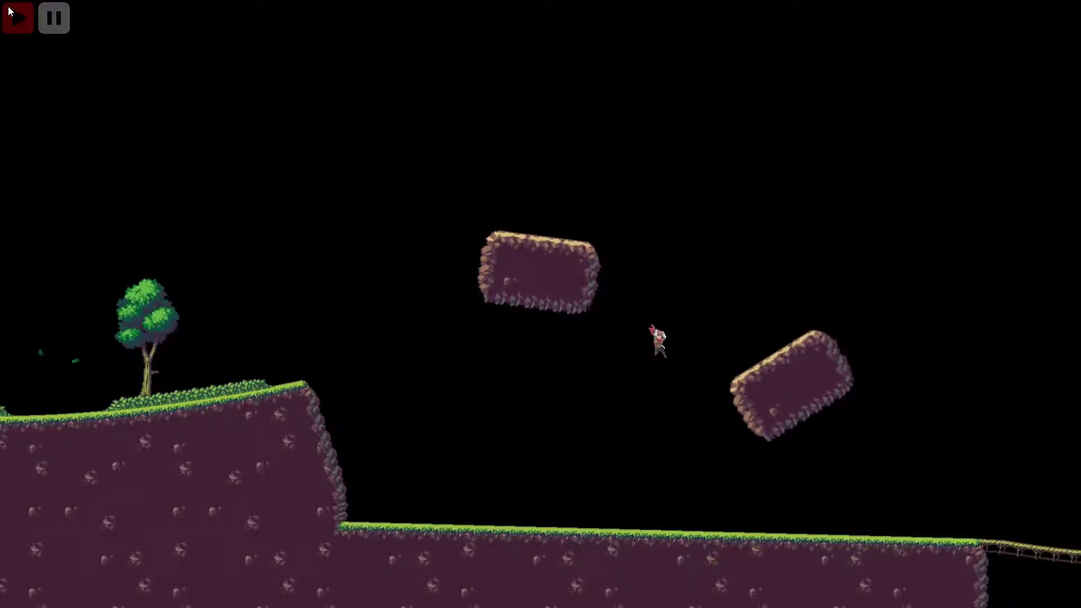
left_click(54, 17)
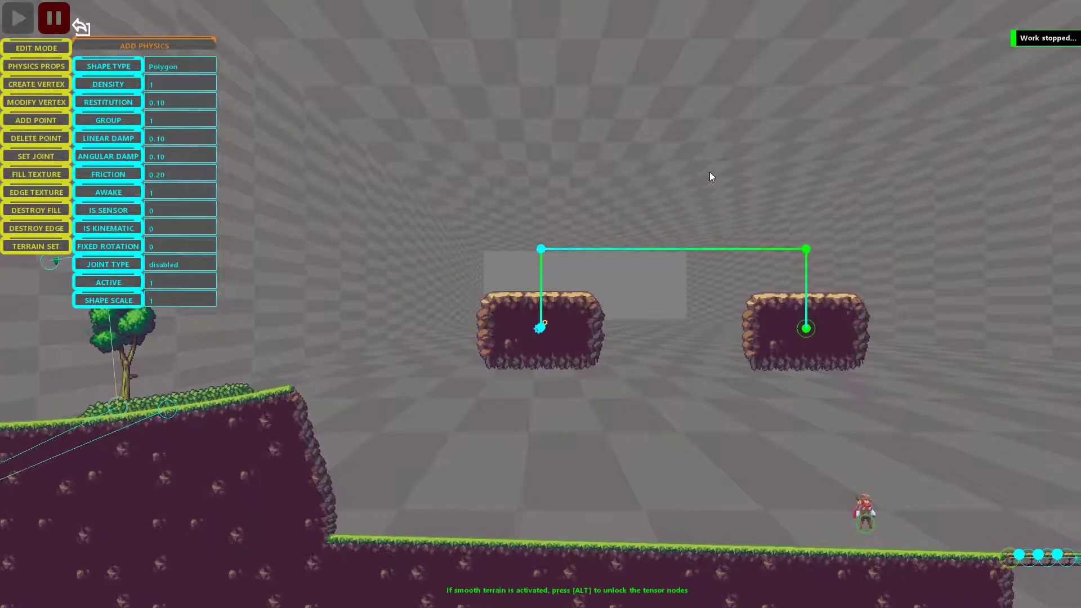
- Set the right platform as a child of the left one and move both platforms lower together
middle_click_drag(710, 171, 611, 174)
key("Escape")
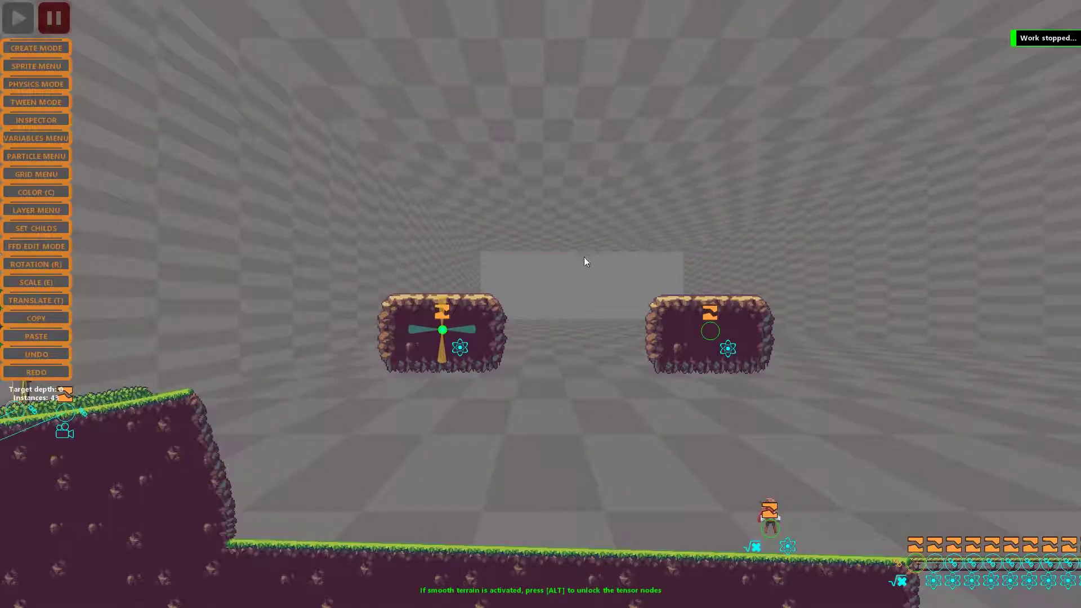
left_click(710, 331)
left_click(266, 325)
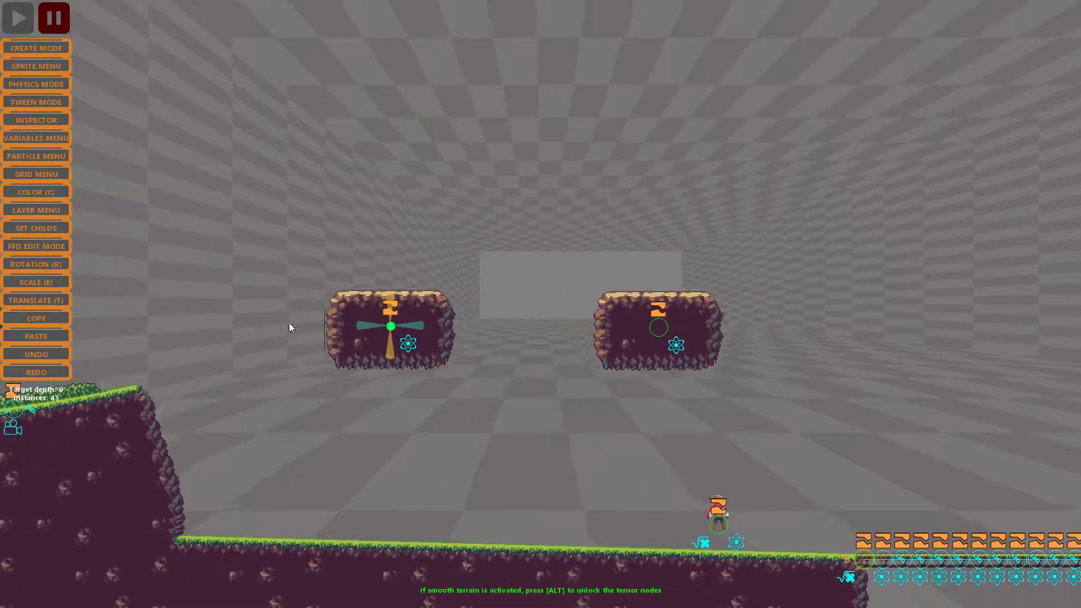
left_click(52, 230)
left_click(806, 336)
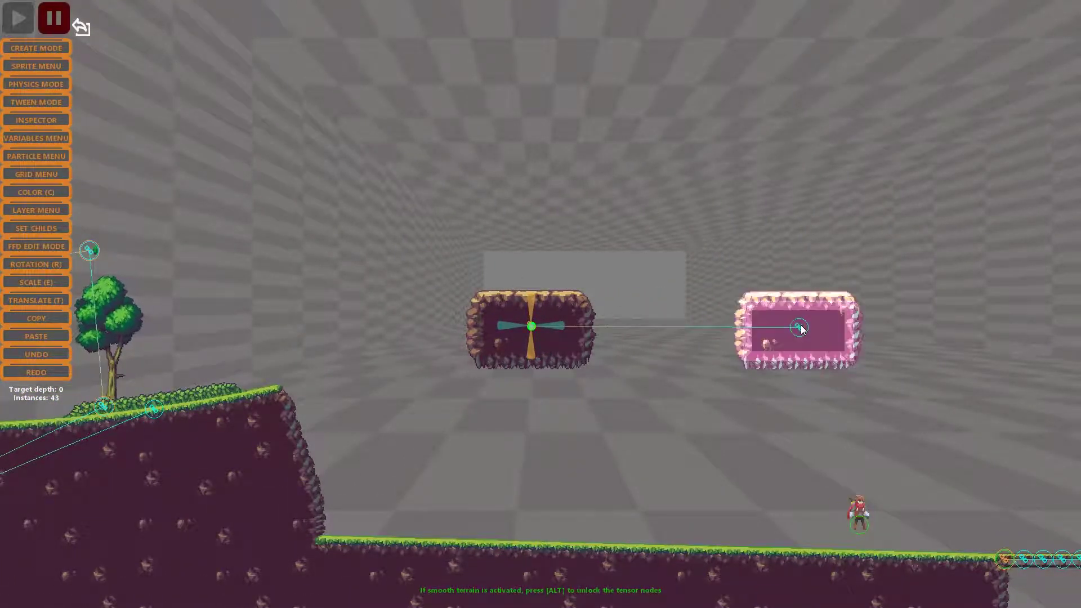
left_click_drag(529, 347, 518, 396)
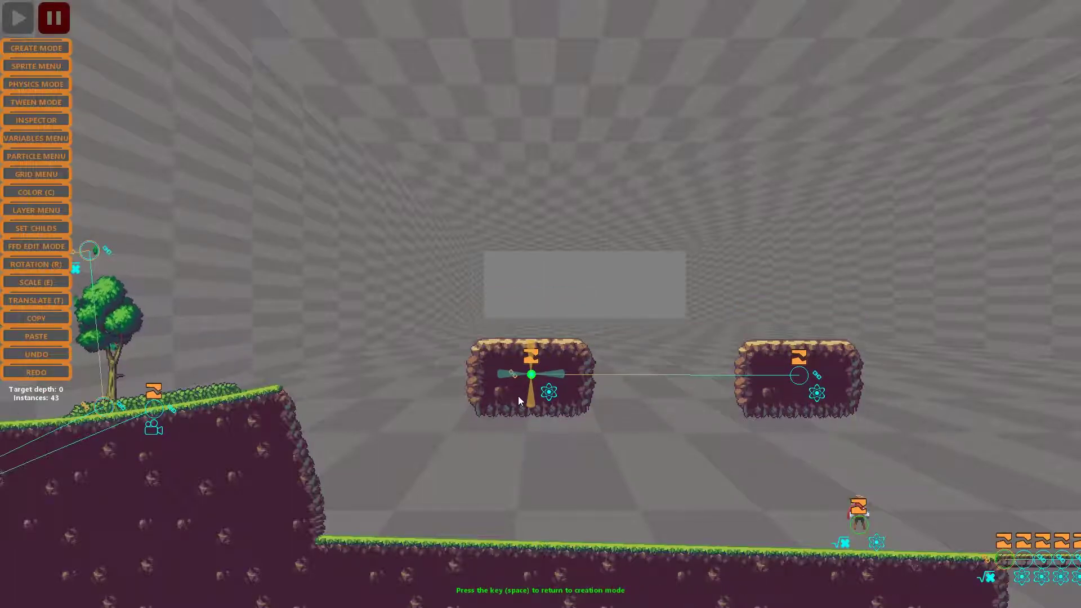
- Run the scene and jump the character across both lowered platforms and over to the tree ledge
left_click(17, 18)
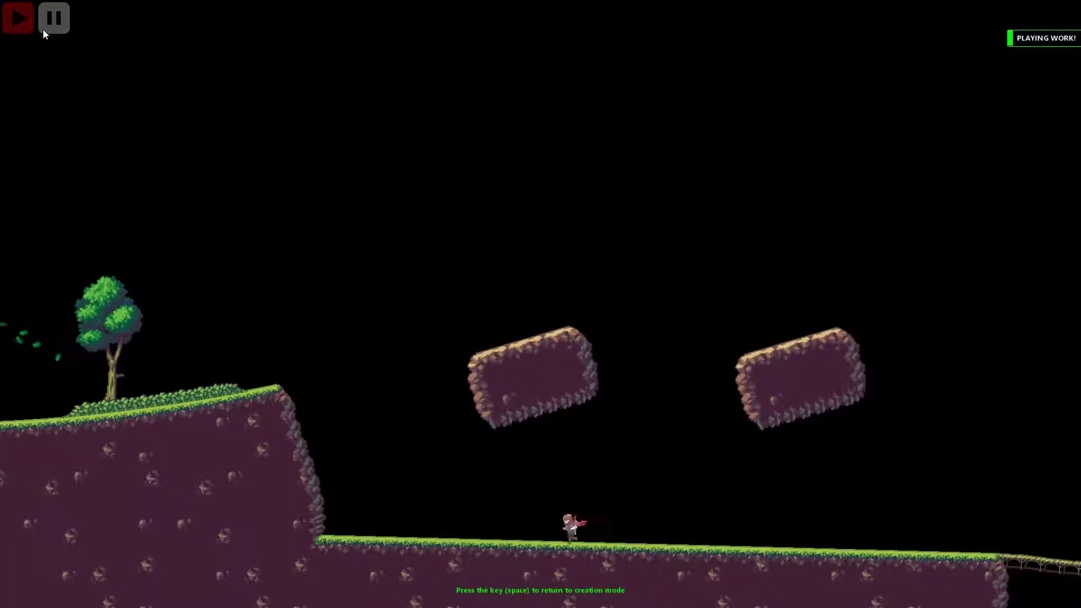
key("Up")
key("Left")
key("Right")
key("Up")
key("Right")
key("space")
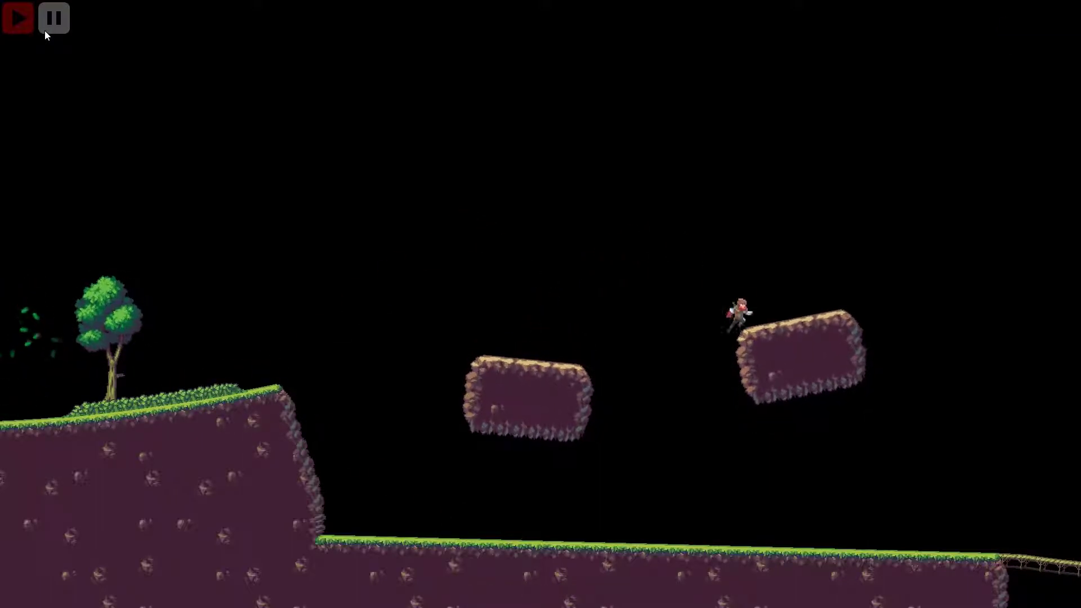
key("Left")
key("space")
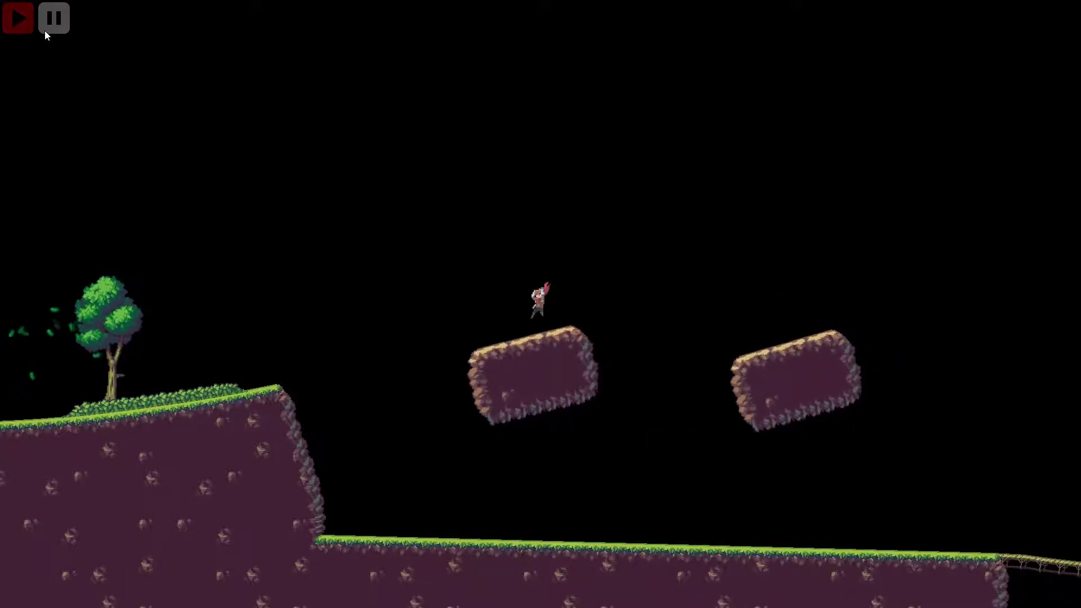
key("Left")
key("space")
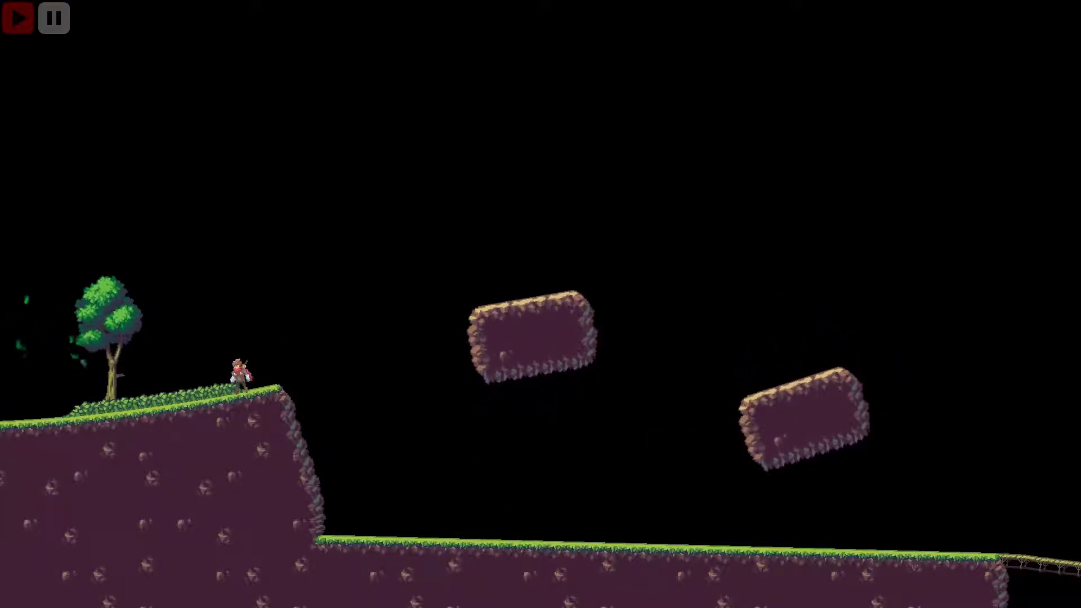
- Show the physics debug overlay and jump the character from the ledge across both platforms to watch the pulley joint
key("F1")
key("Right")
key("space")
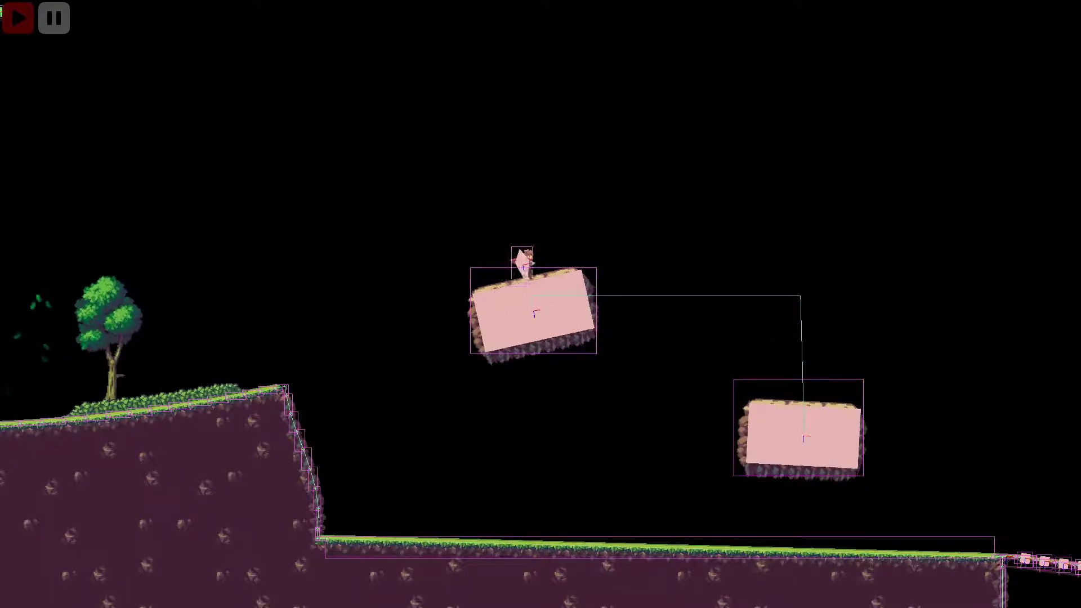
key("Right")
key("space")
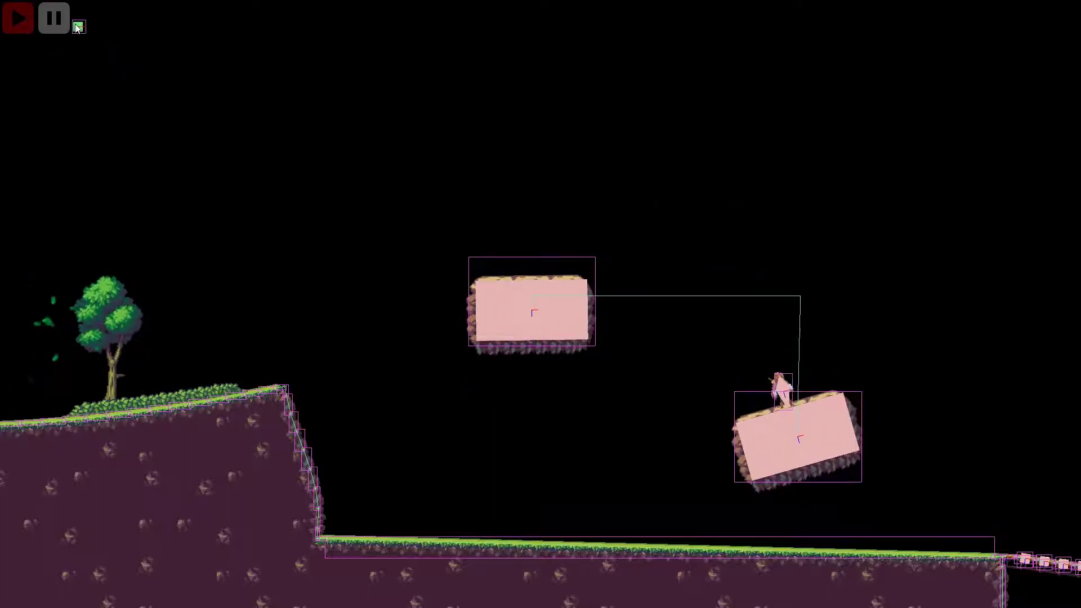
- Stop the simulation and set Fixed Rotation to 1 in the physics properties of both pulley platforms
left_click(79, 27)
left_click(46, 83)
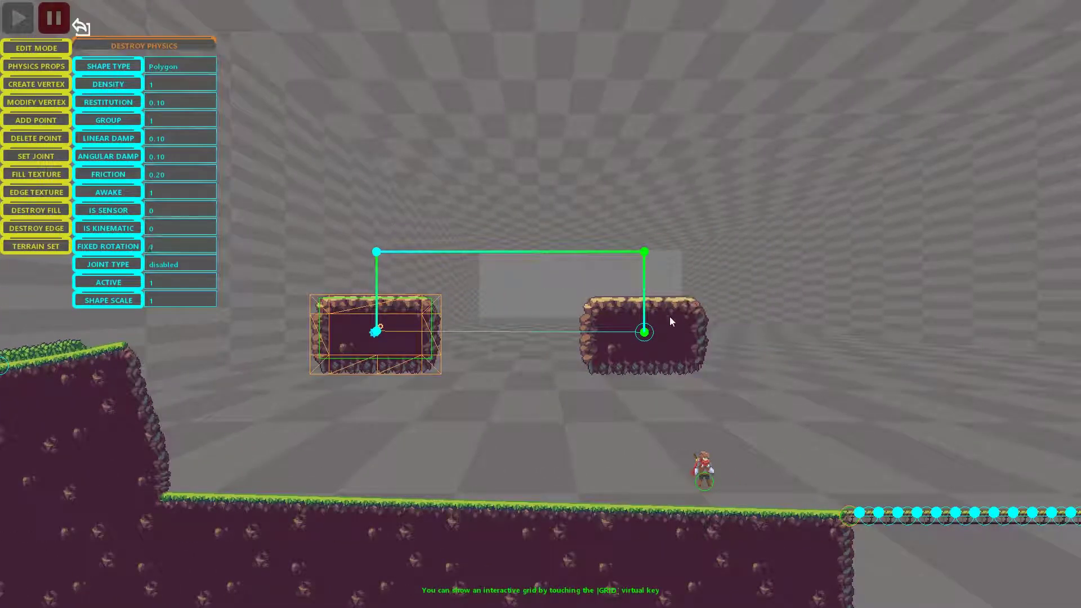
left_click(670, 318)
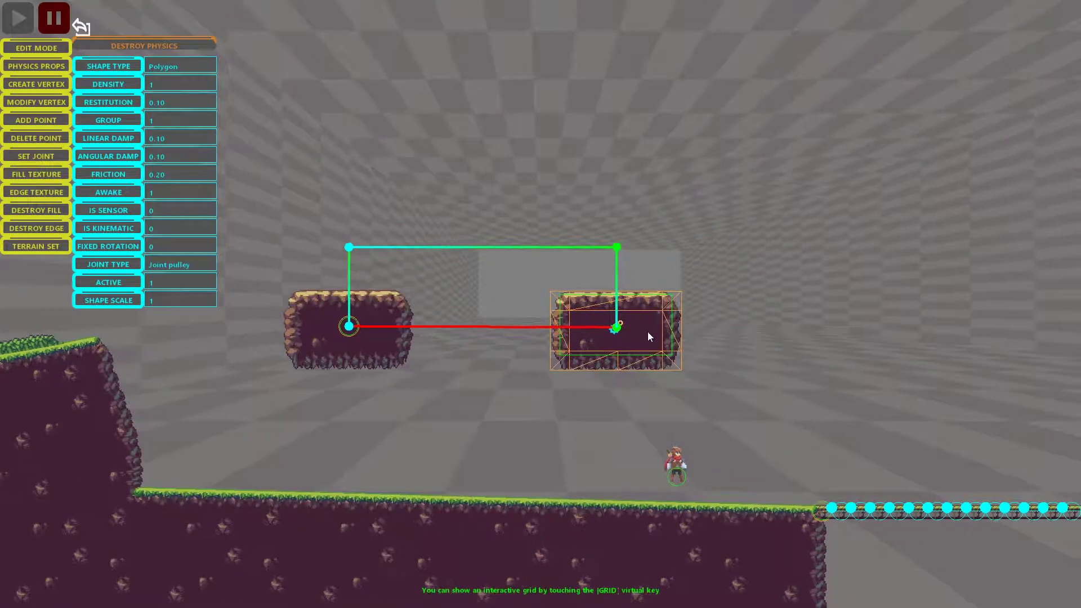
- Run the scene and jump the character onto each platform to test the pulley with rotation locked
left_click(80, 27)
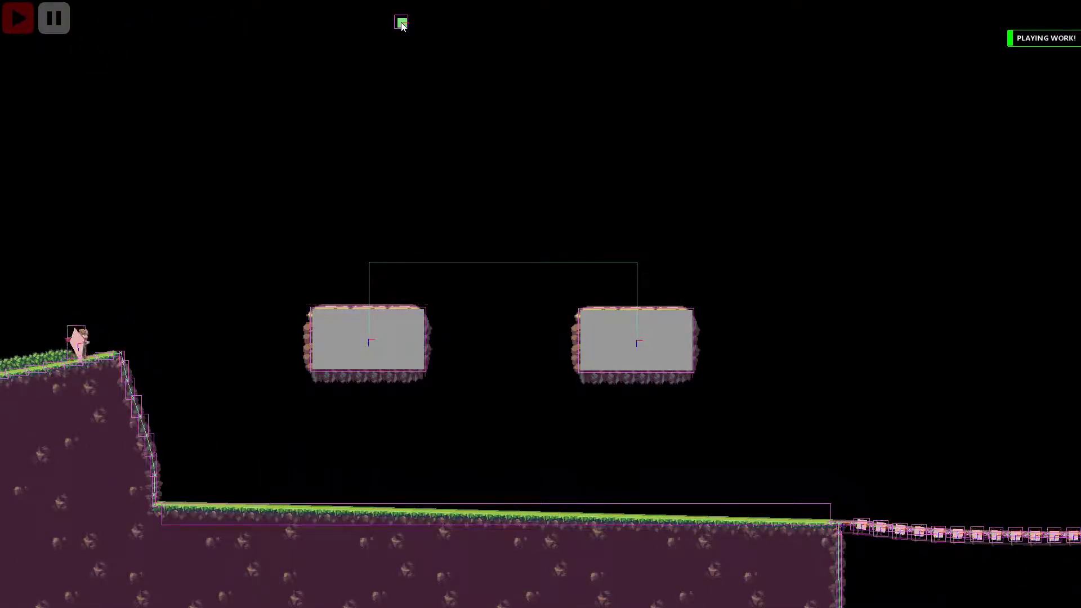
key("Right")
key("Up")
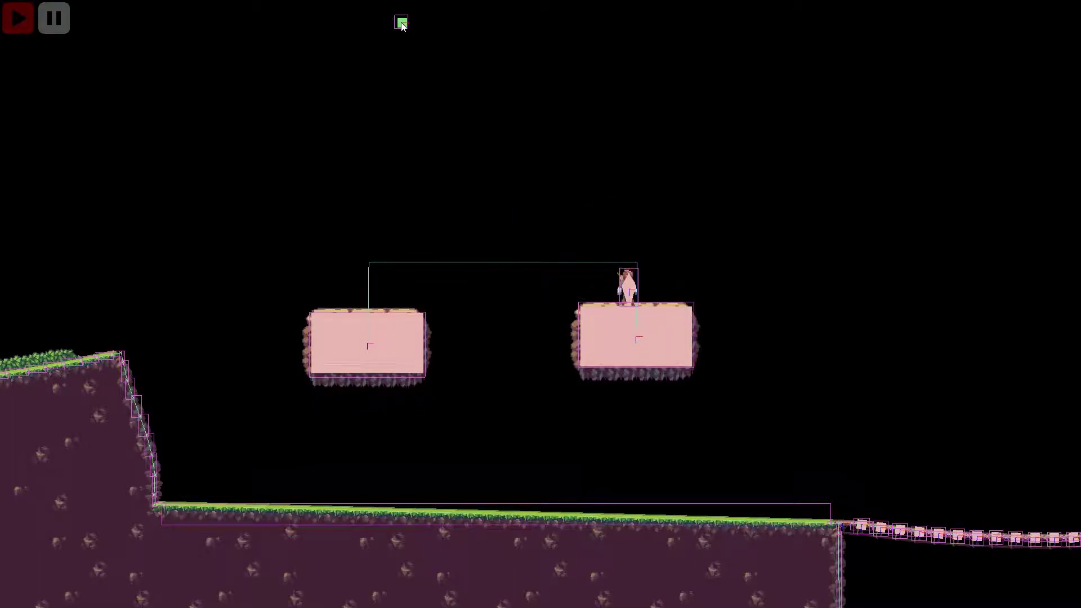
key("Right")
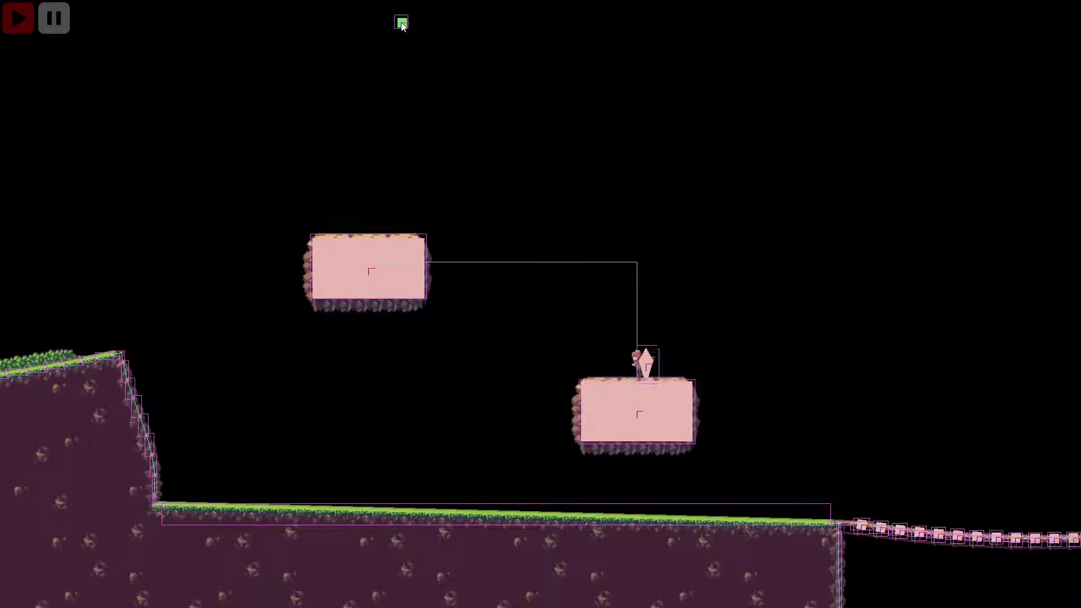
key("Left")
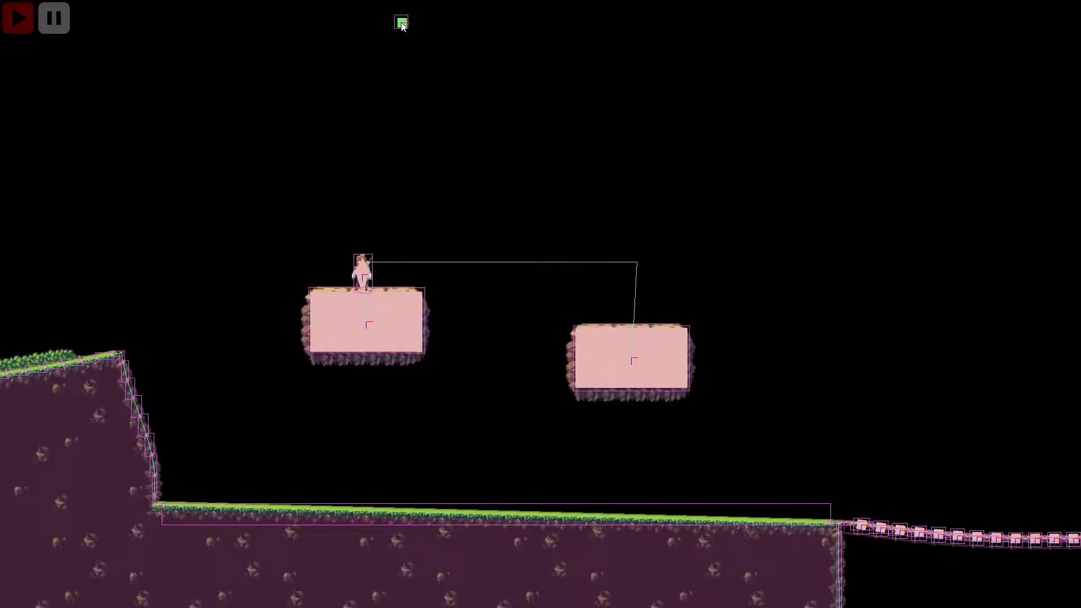
key("Right")
key("Left")
key("space")
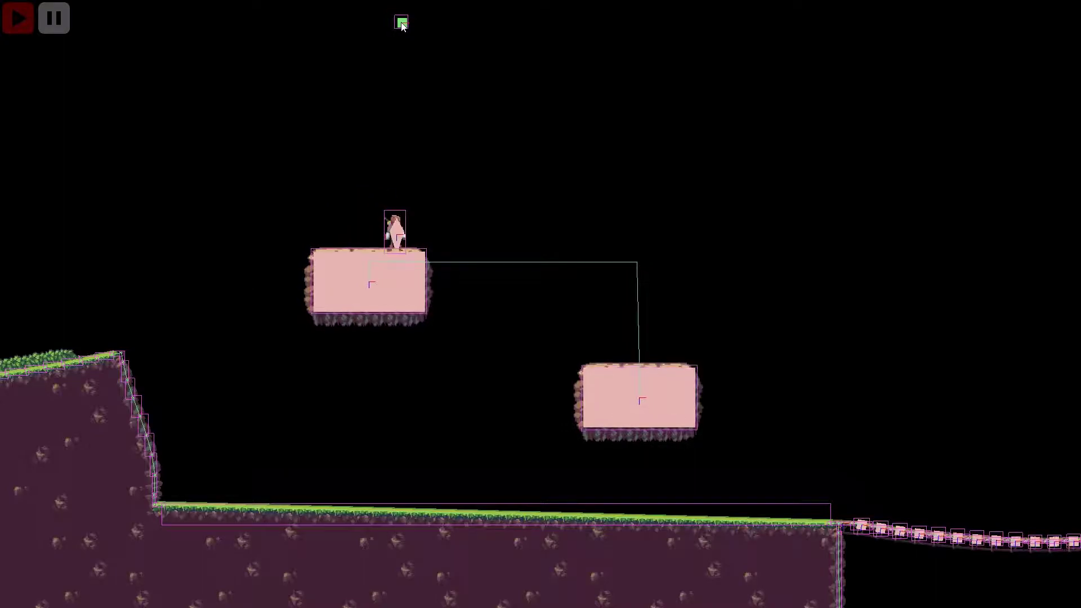
- Jump the character back and forth between the two non-rotating platforms, and stop the simulation
key("Right")
key("space")
key("Left")
key("space")
key("Right")
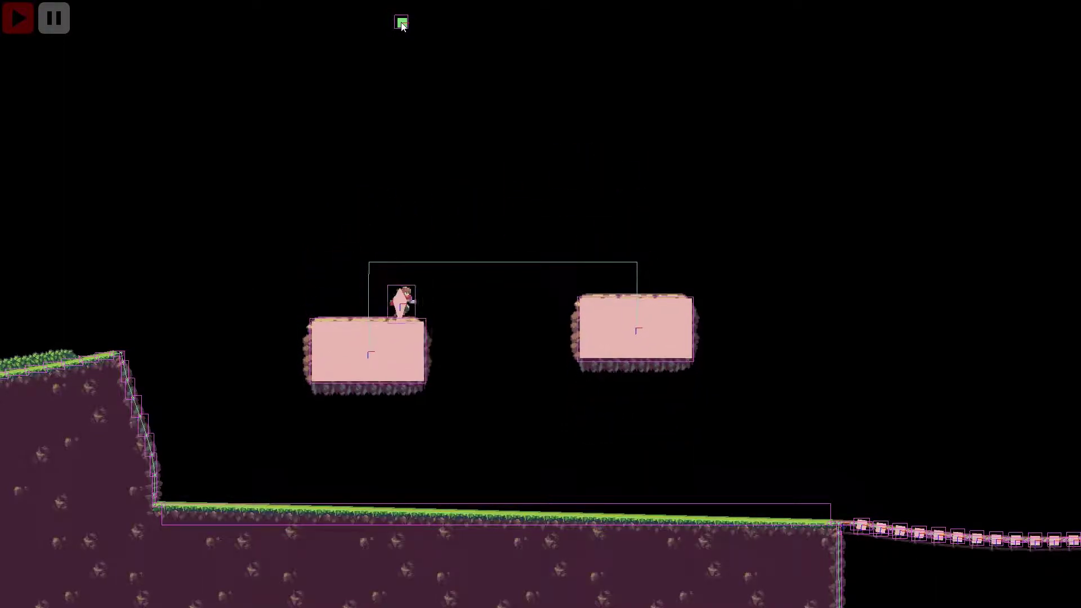
key("space")
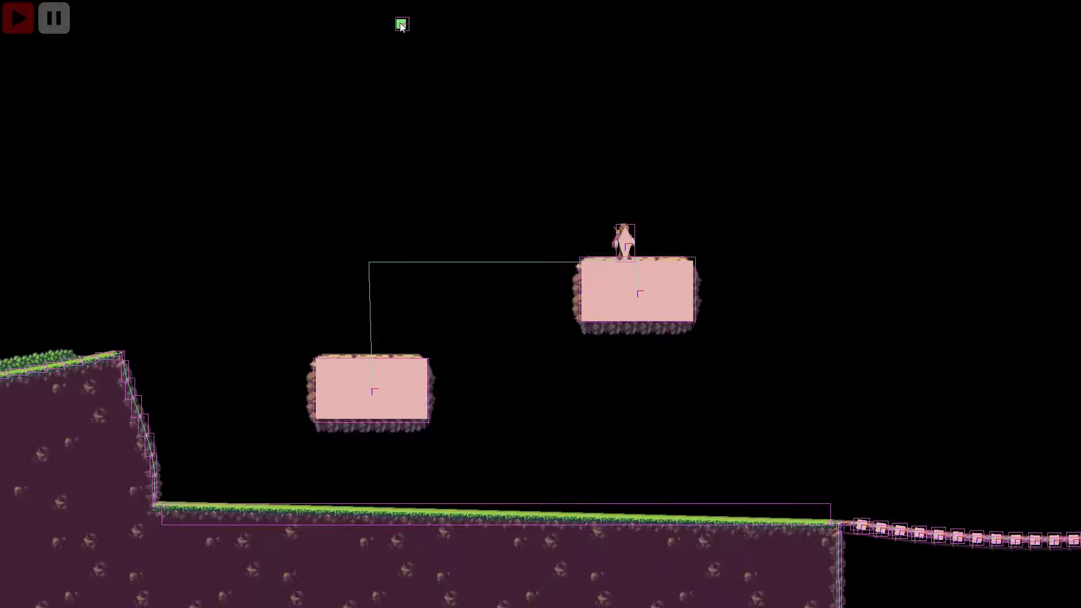
key("Left")
key("space")
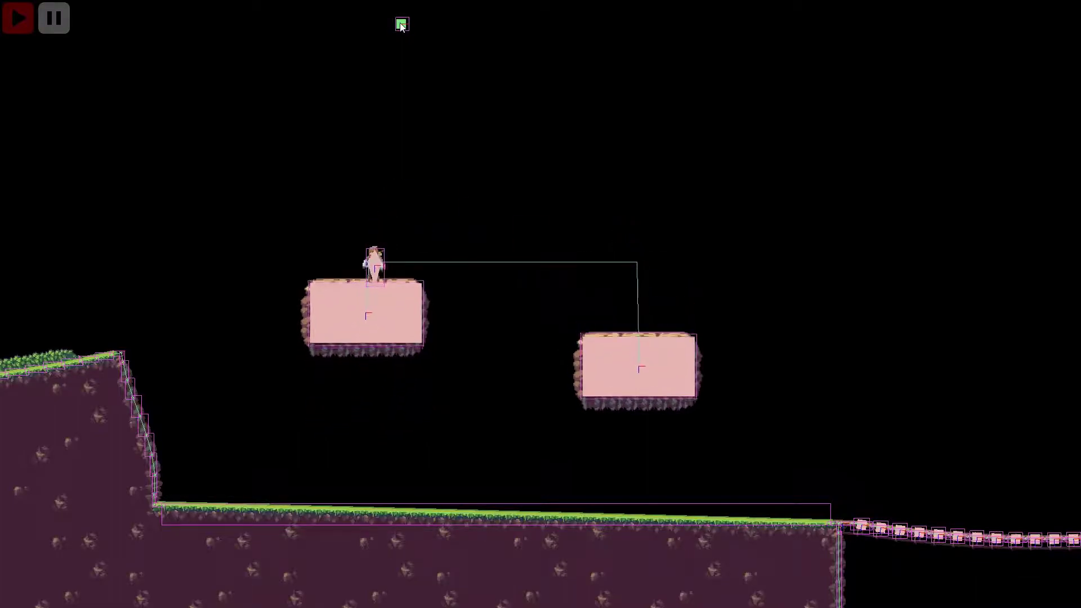
left_click(60, 25)
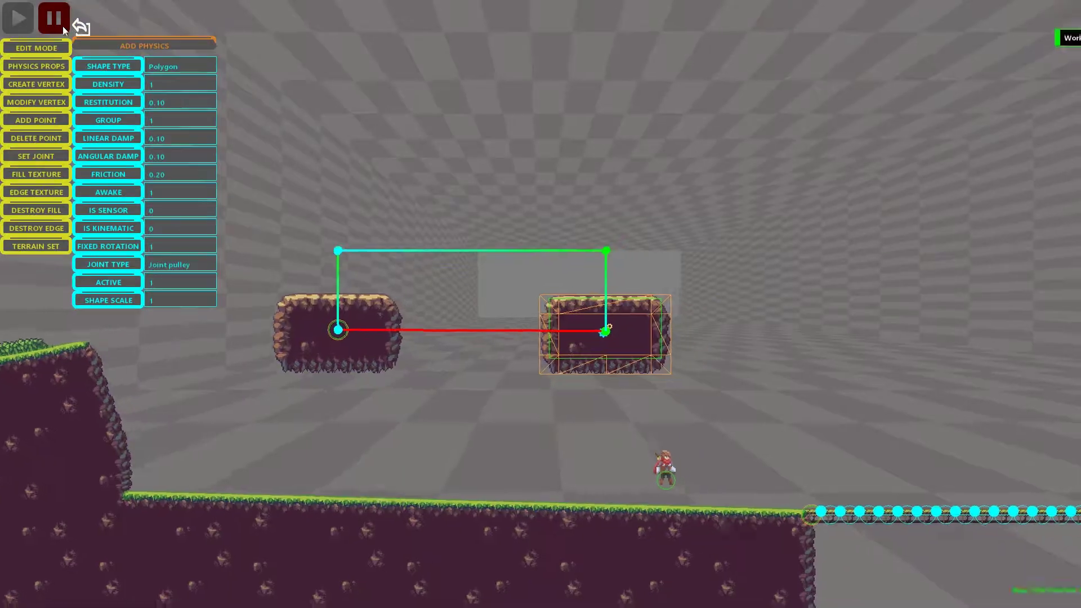
- Set Smooth to Enabled in the terrain settings of the right platform
scroll(738, 146, "up", 5)
middle_click_drag(673, 147, 575, 121)
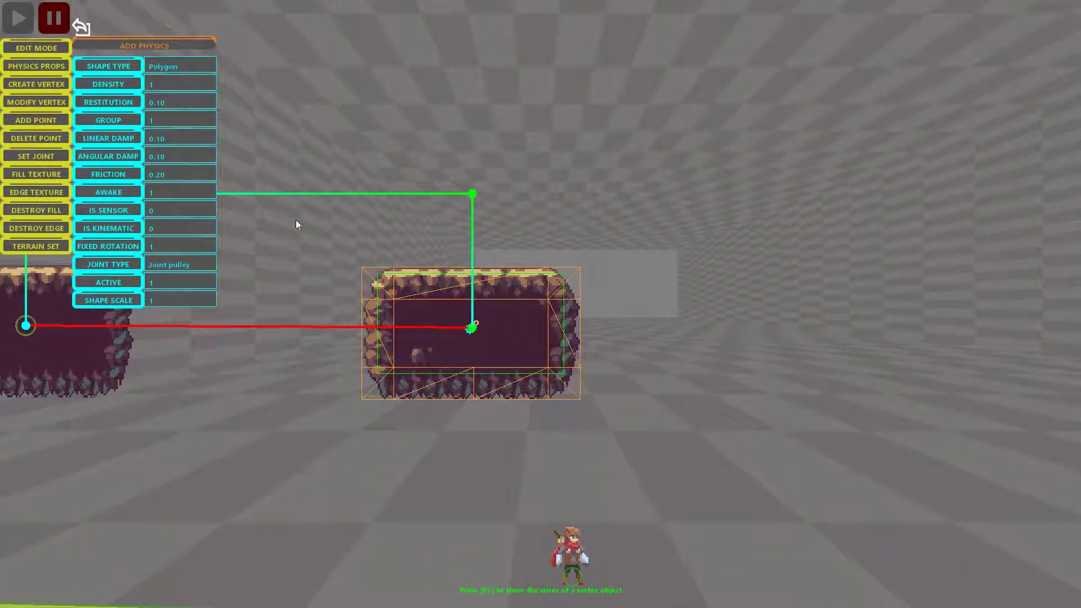
left_click(56, 246)
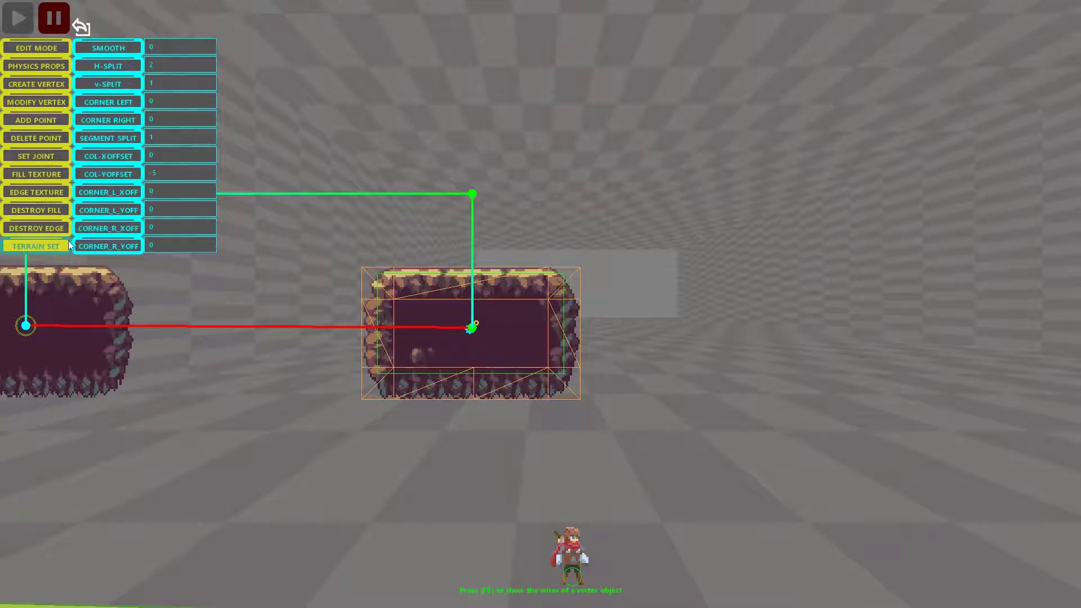
left_click(181, 48)
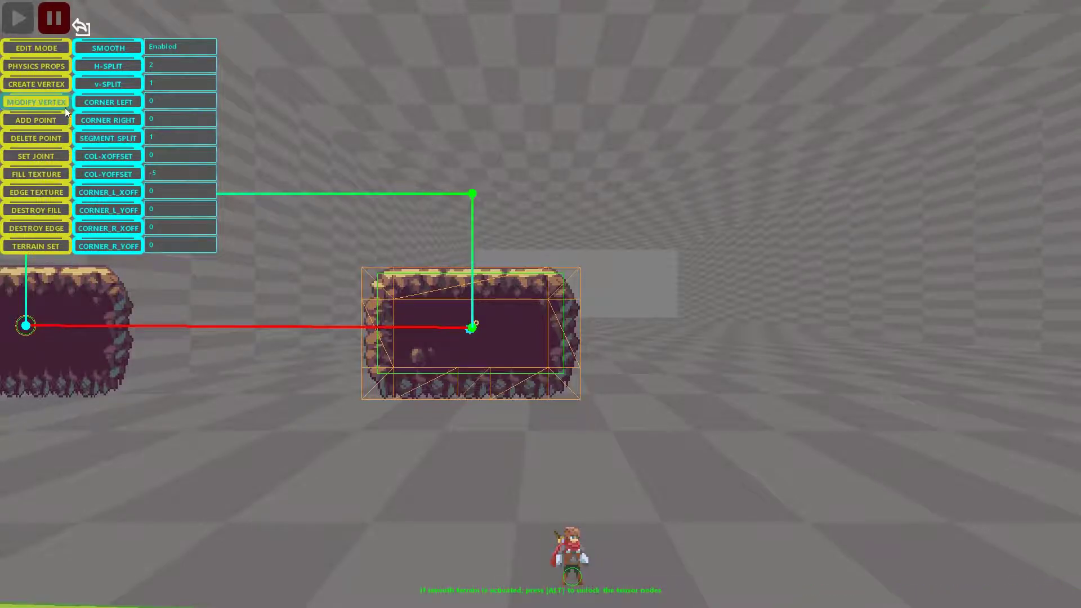
- Reshape the right platform's upper edge into a smooth slope by raising its right corner vertex and bending both curve handles
left_click(51, 100)
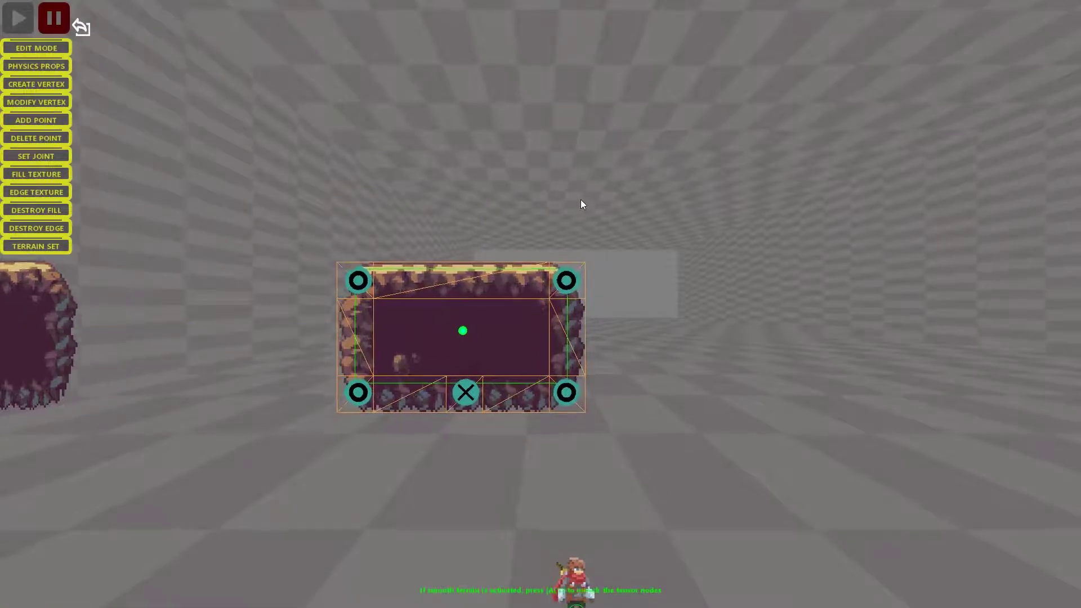
key("alt")
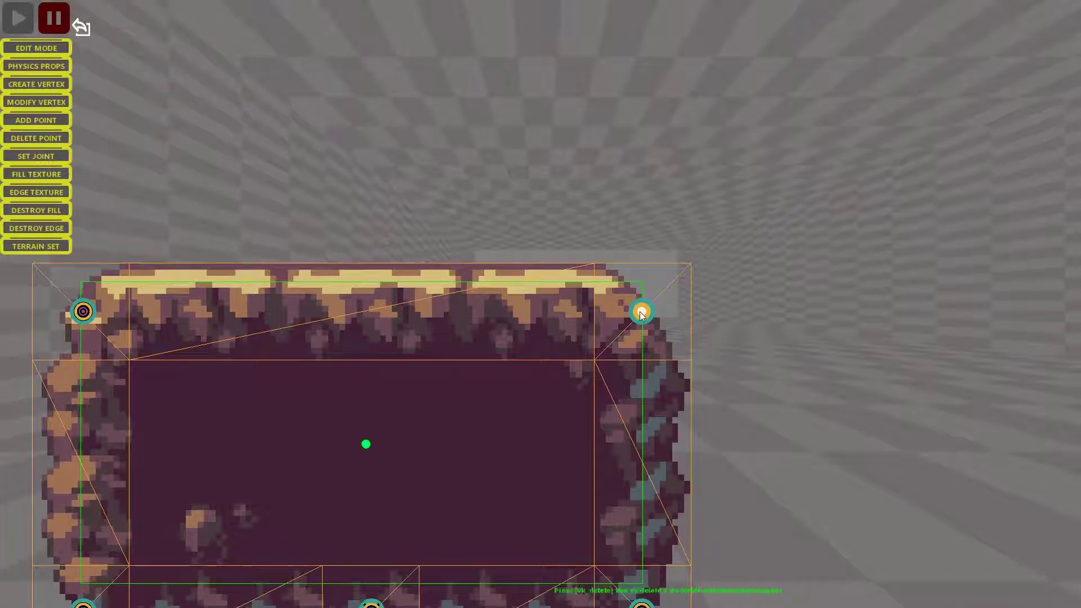
left_click_drag(641, 313, 520, 310)
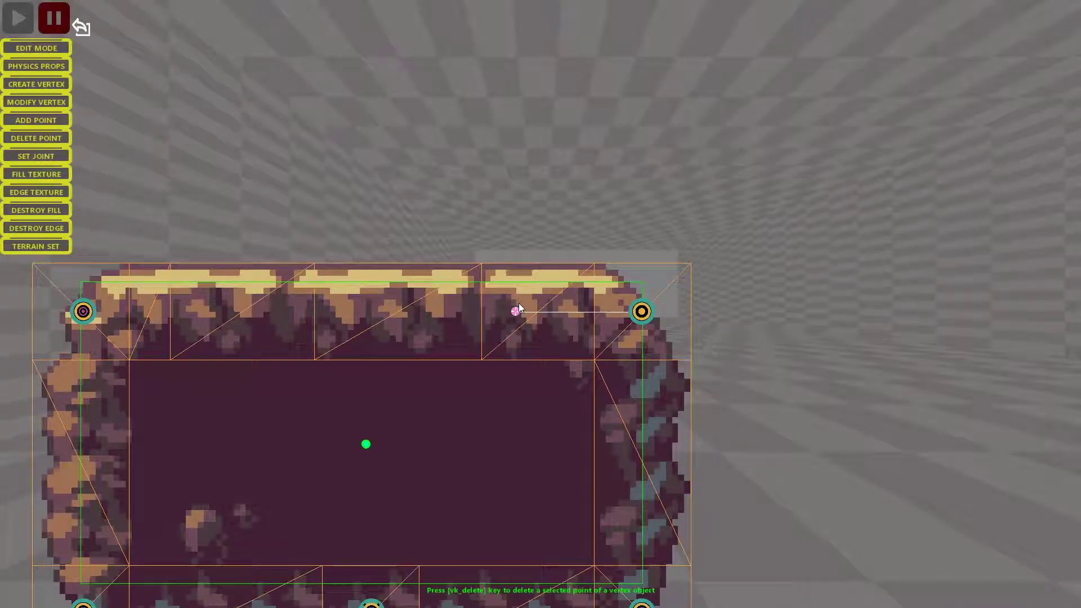
left_click_drag(90, 312, 397, 361)
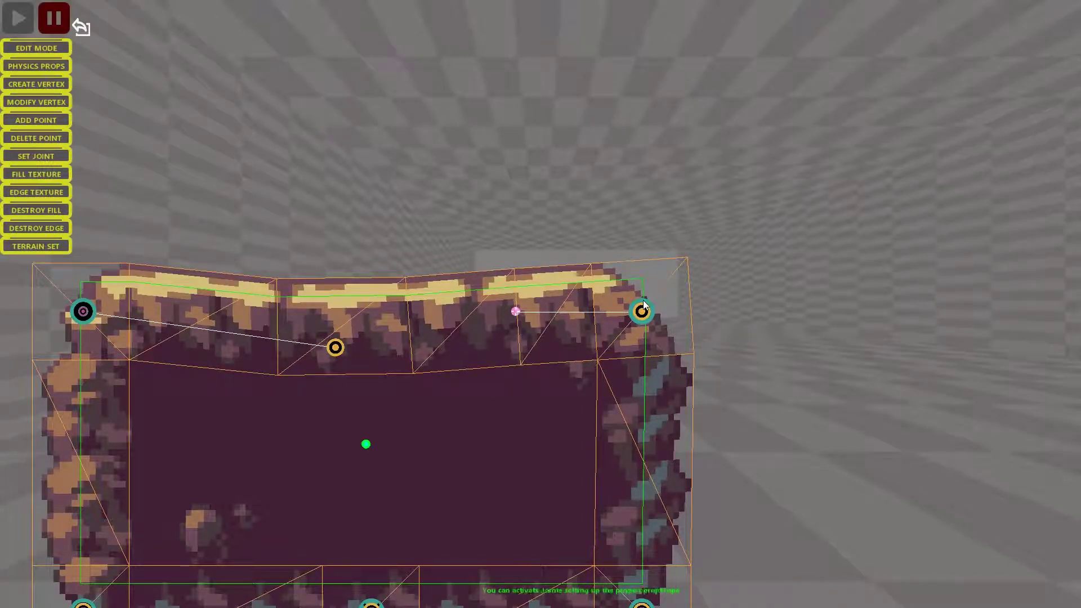
left_click_drag(645, 307, 659, 222)
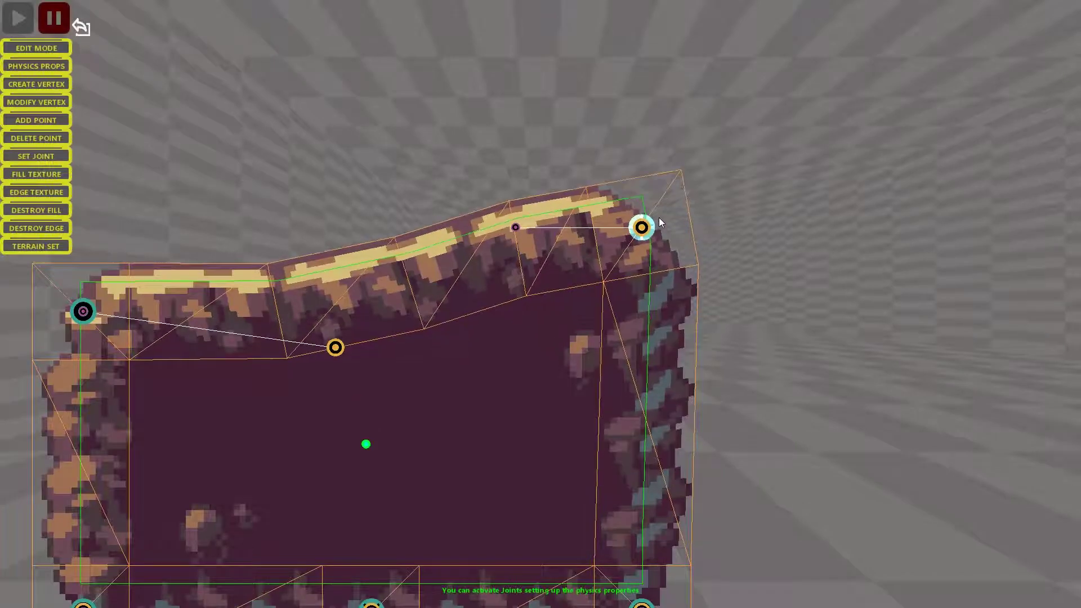
left_click_drag(334, 345, 346, 373)
left_click_drag(516, 230, 547, 173)
- Set Segment Split to 2 in the right platform's terrain settings
left_click(52, 246)
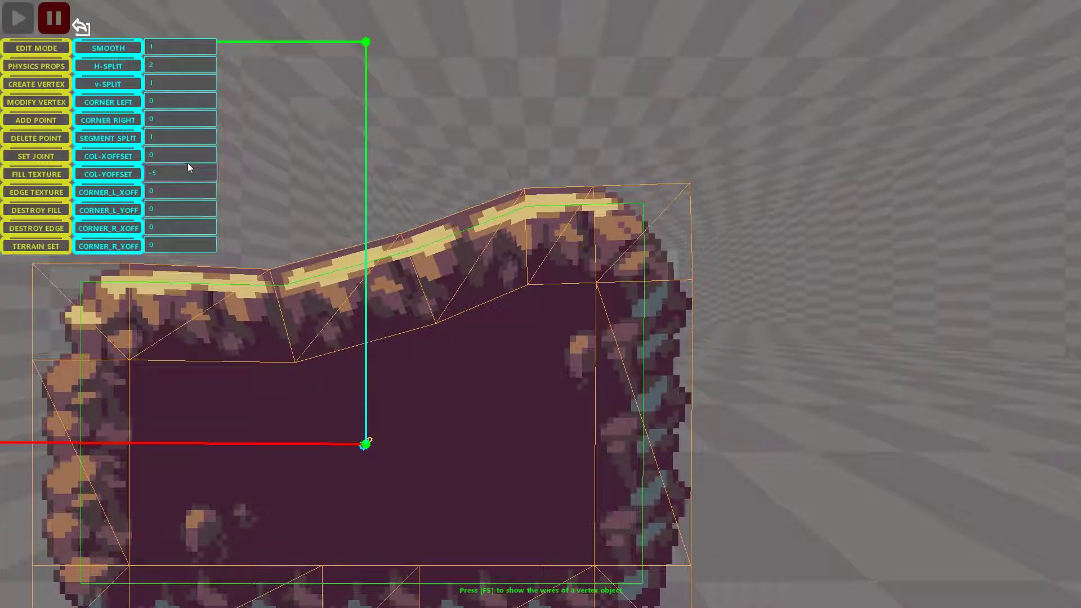
left_click(161, 134)
type("2")
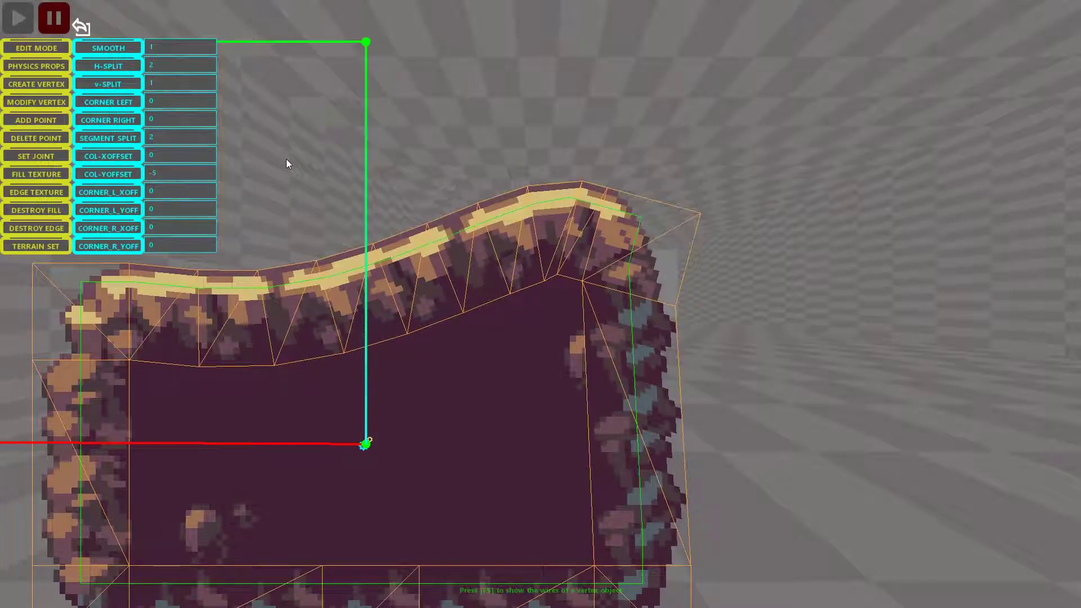
- Refine the right platform's upper curve by repositioning its two curve handles, and leave vertex editing
left_click(28, 102)
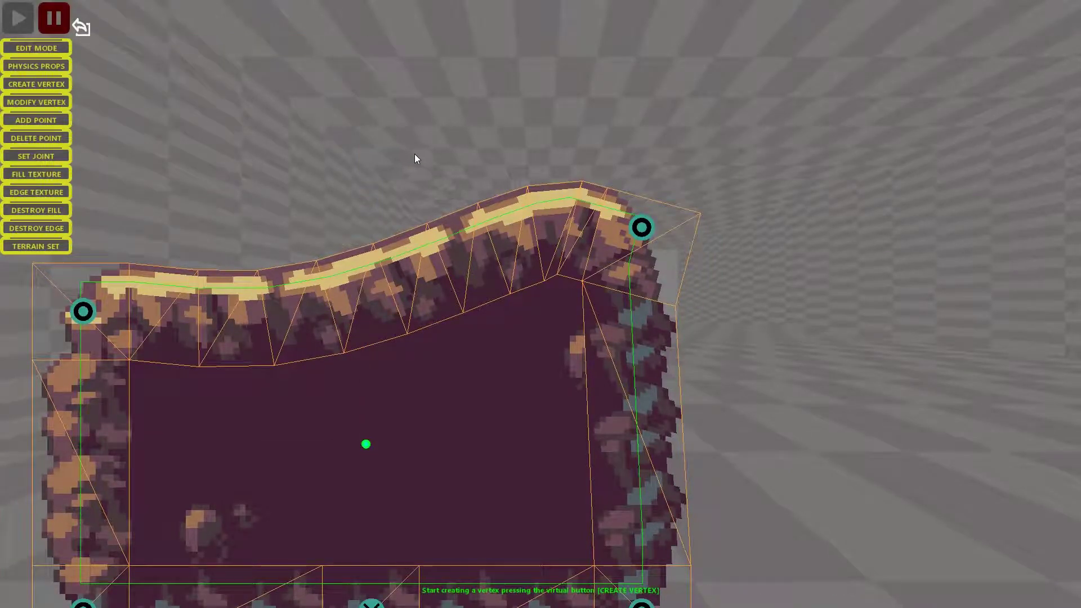
left_click_drag(533, 192, 413, 222)
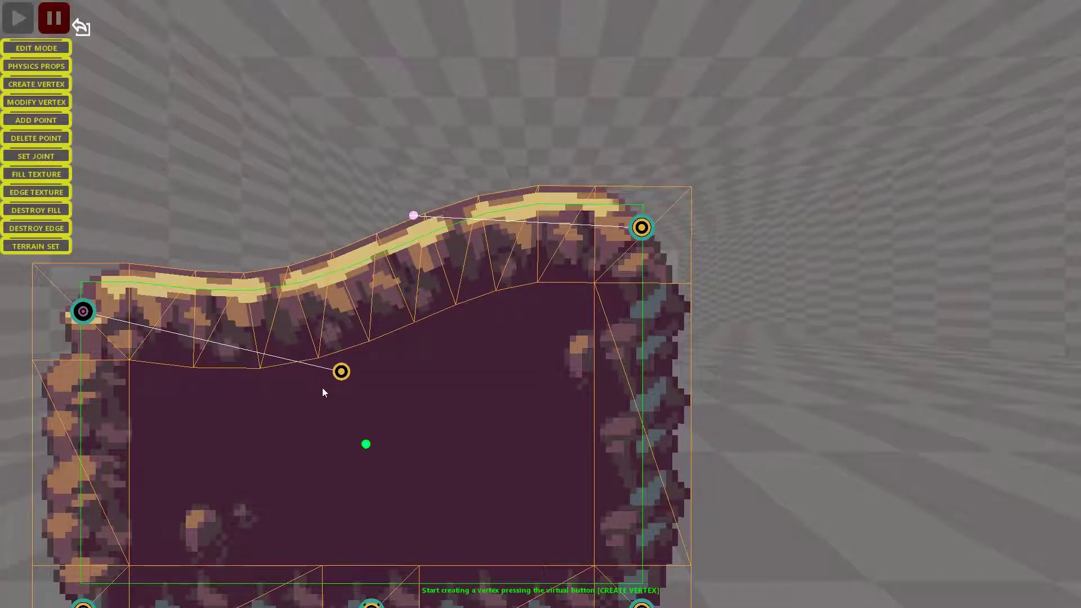
left_click_drag(368, 384, 427, 369)
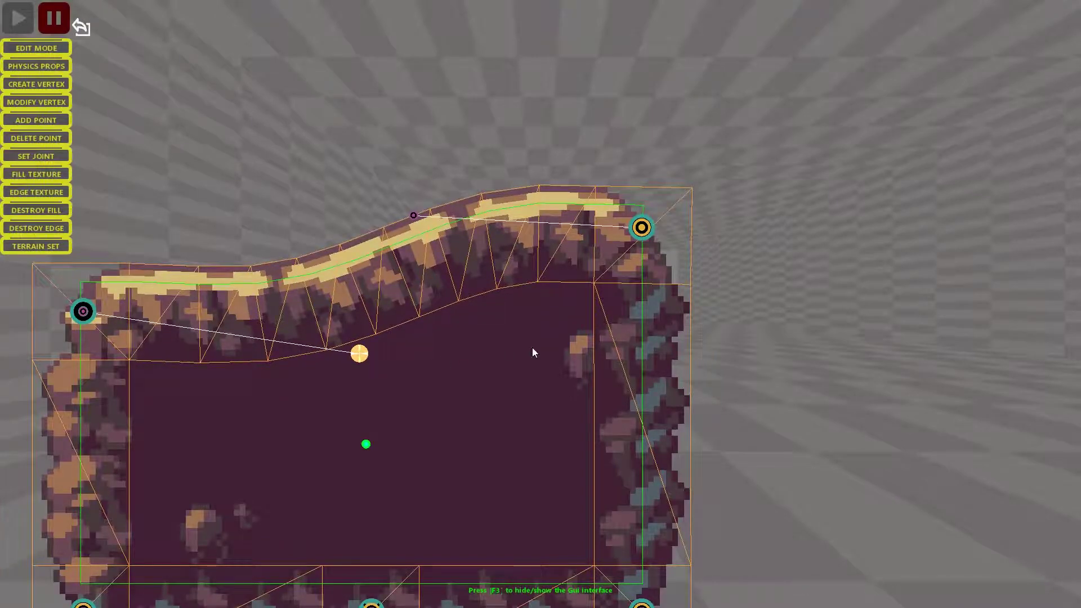
scroll(506, 347, "down", 8)
key("Escape")
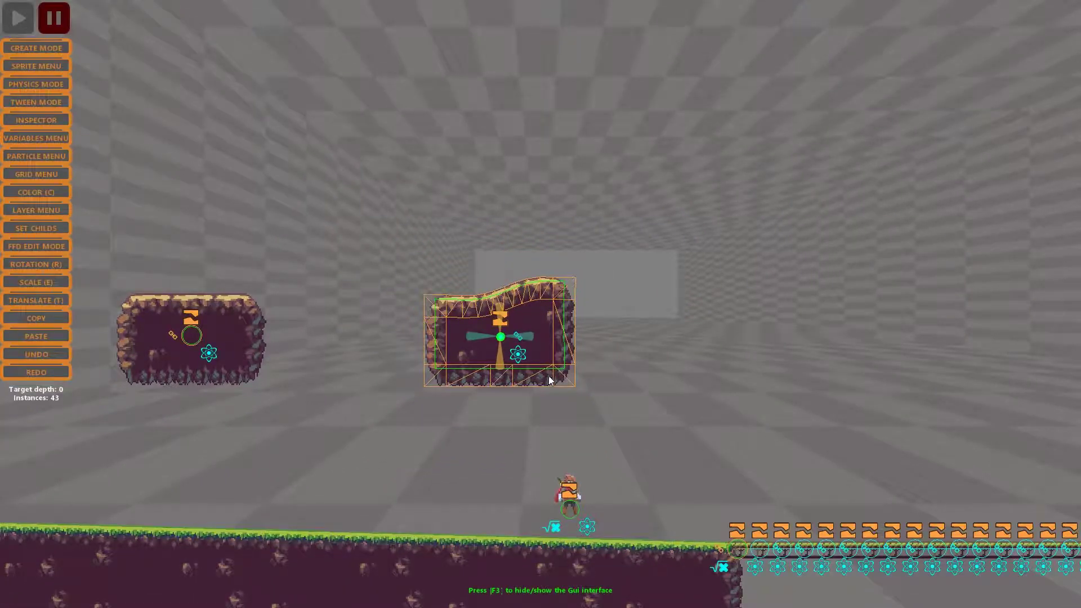
- Examine the reshaped right platform and its curved surface at several zoom levels
scroll(549, 380, "down", 2)
left_click(550, 376)
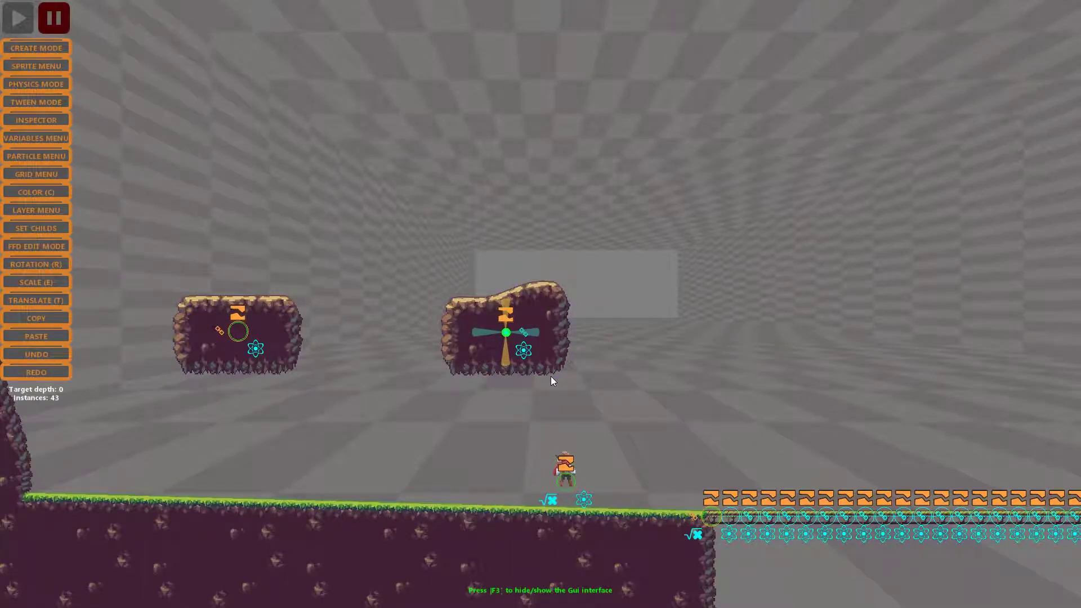
scroll(550, 376, "down", 3)
scroll(555, 377, "up", 5)
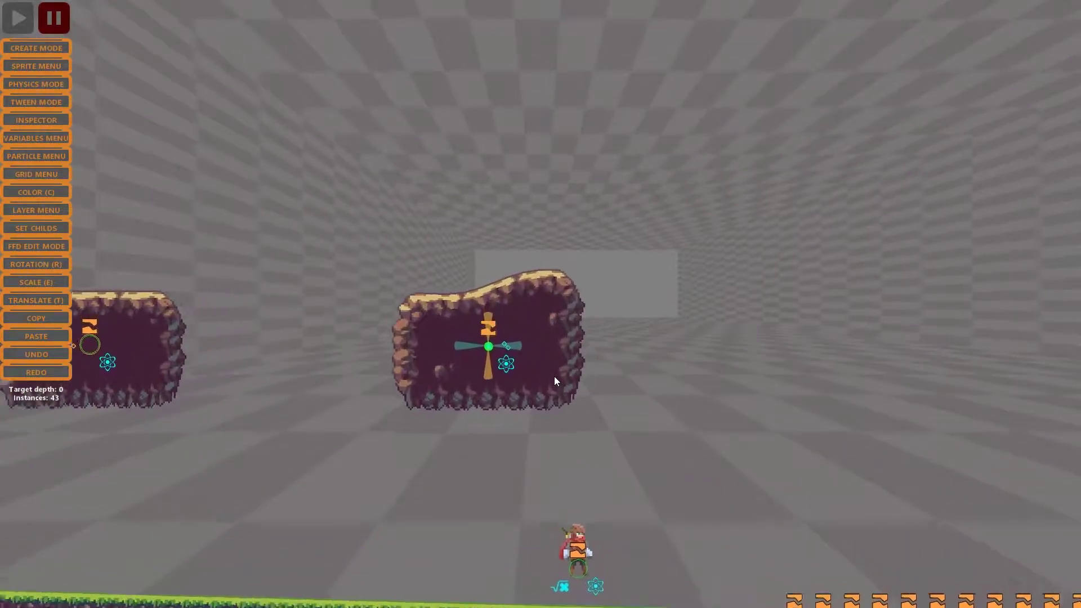
scroll(554, 376, "down", 2)
scroll(554, 375, "up", 5)
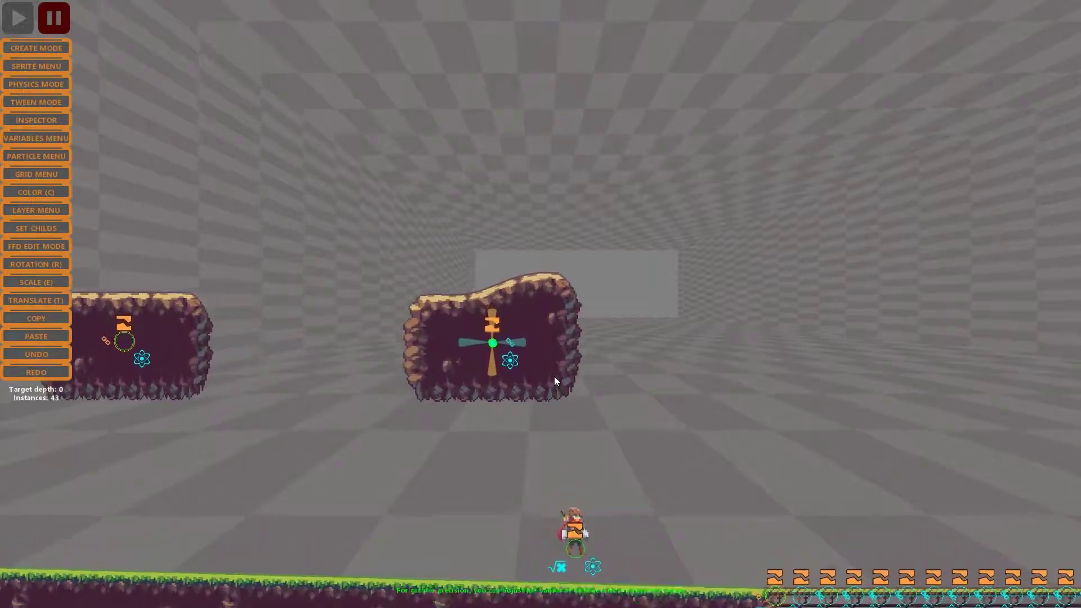
left_click(546, 373)
scroll(546, 373, "up", 3)
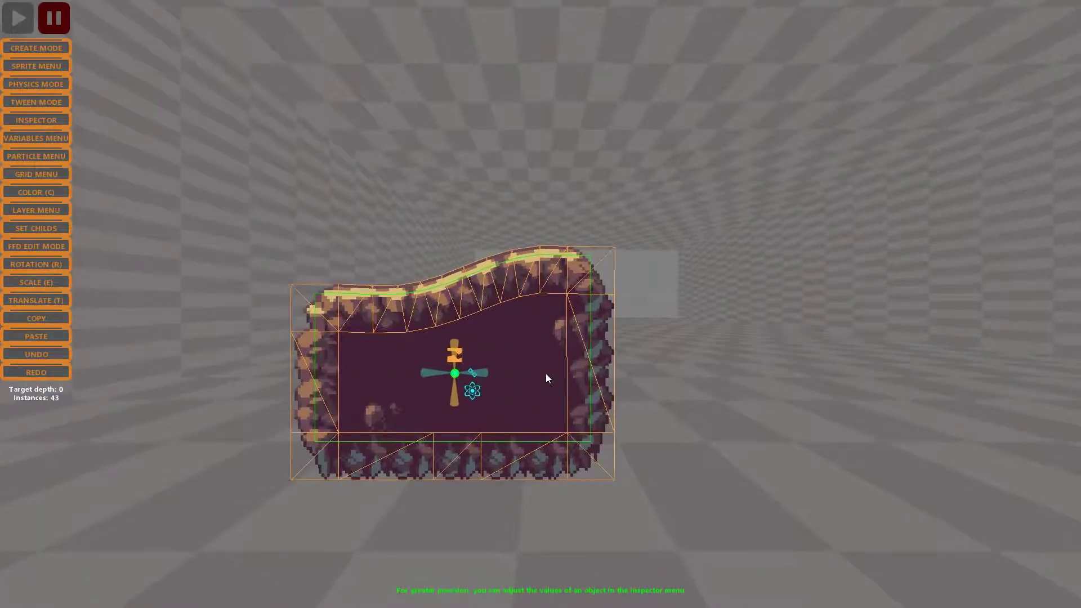
scroll(536, 312, "down", 5)
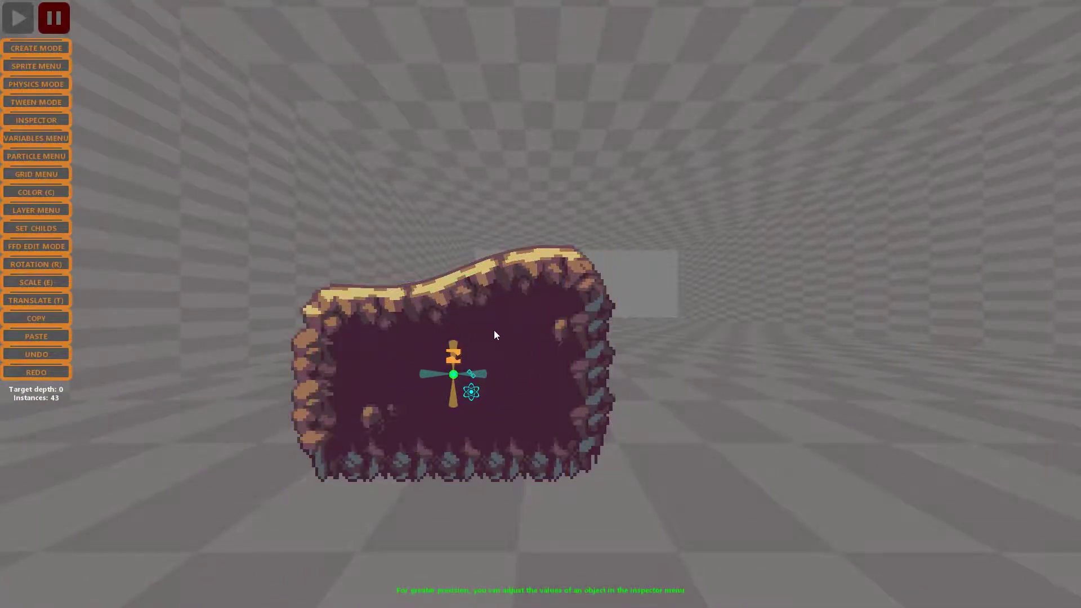
- Run the scene, hide the physics debug overlay and walk the character across the right platform's curved surface
left_click(31, 20)
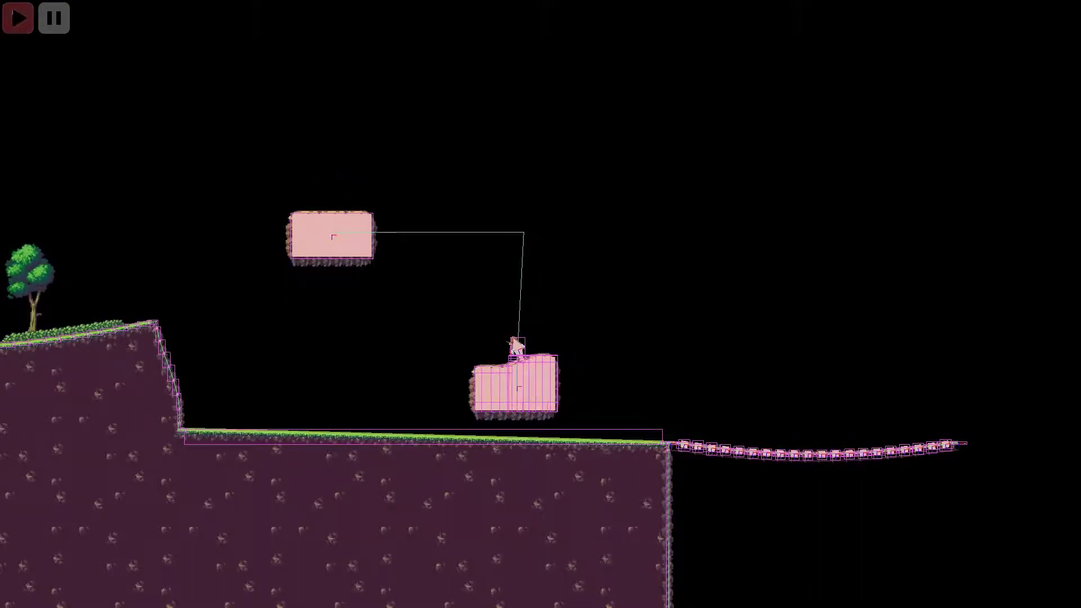
scroll(639, 355, "up", 10)
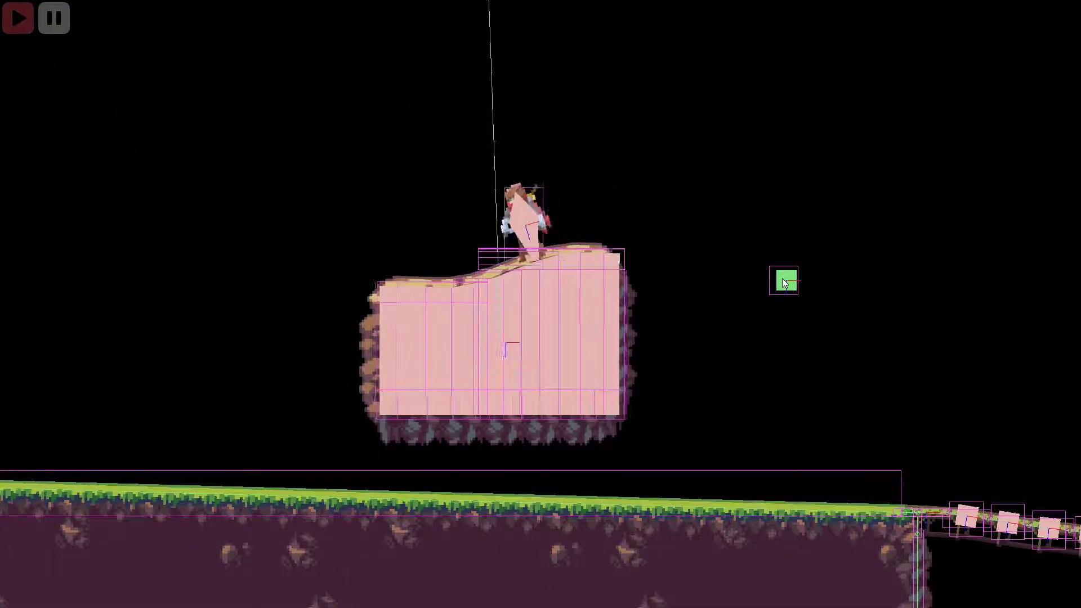
key("F1")
key("a")
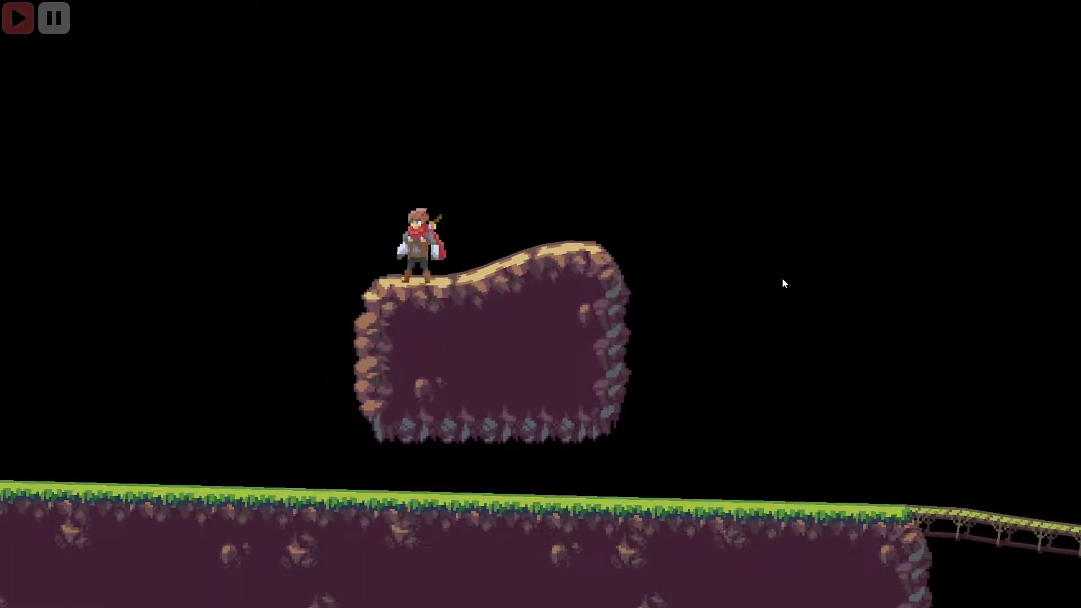
key("d")
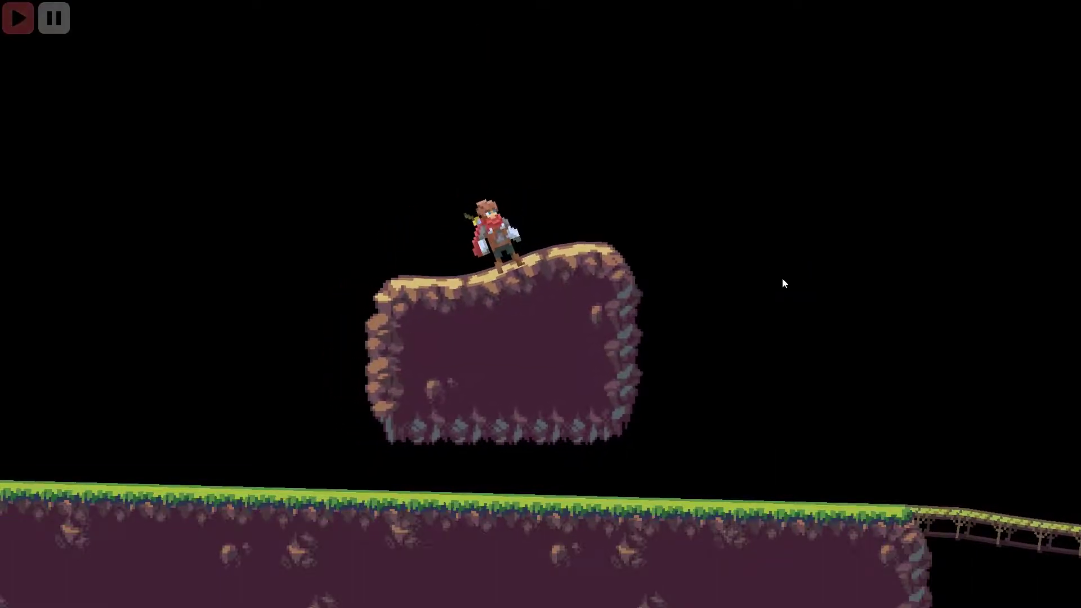
key("d")
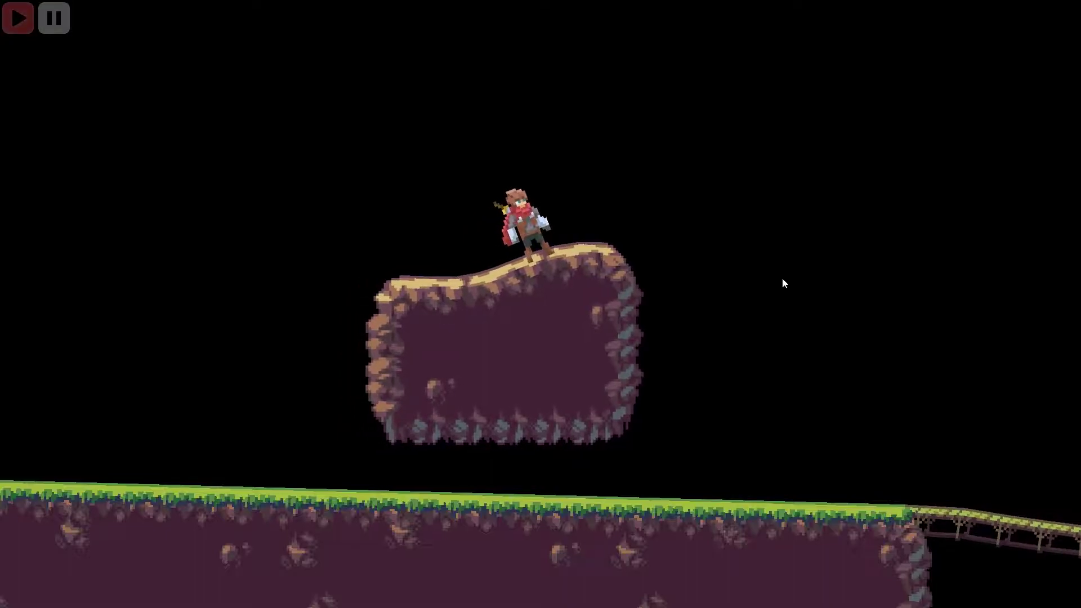
- Jump the character around the curved platform and down to the ground to test the collision
key("space")
key("space")
key("a")
key("space")
key("d")
key("a")
key("space")
key("a")
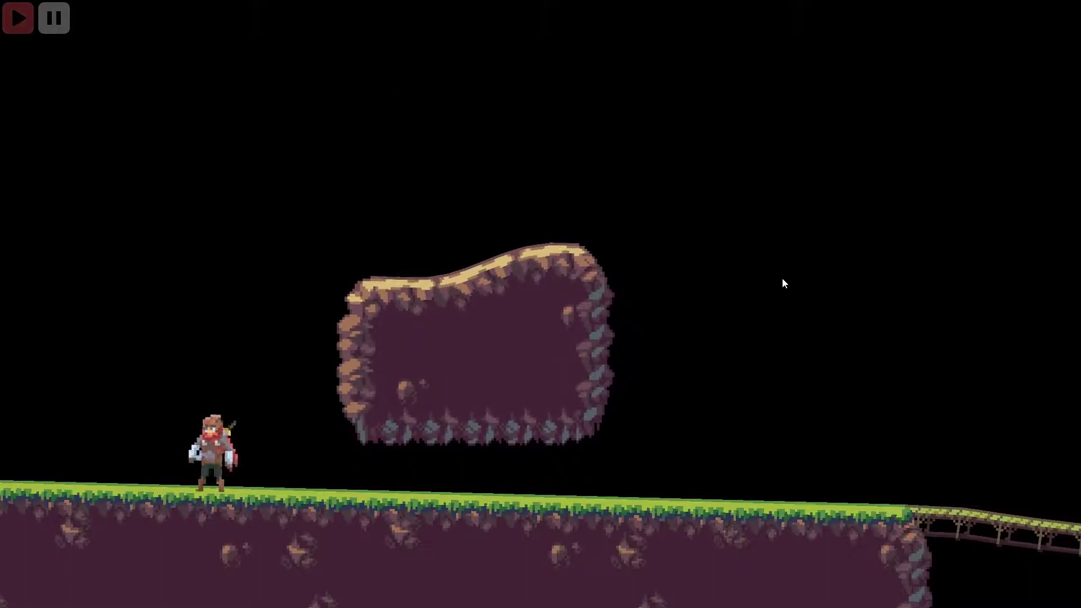
key("d")
key("space")
key("a")
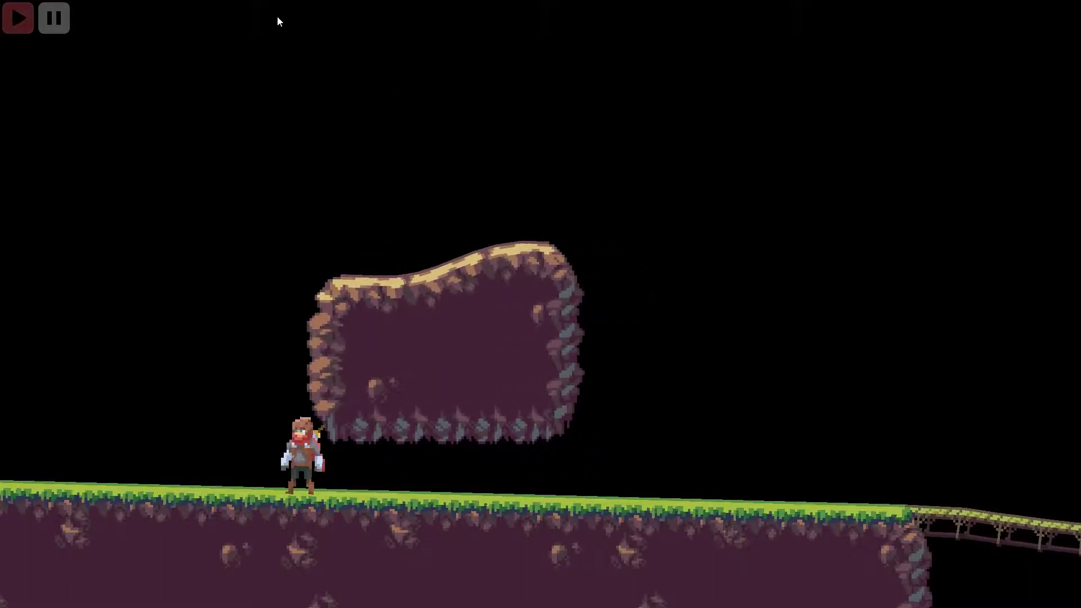
- Restart the simulation, move and jump the character briefly near the platforms, and stop the scene
left_click(61, 24)
left_click(33, 25)
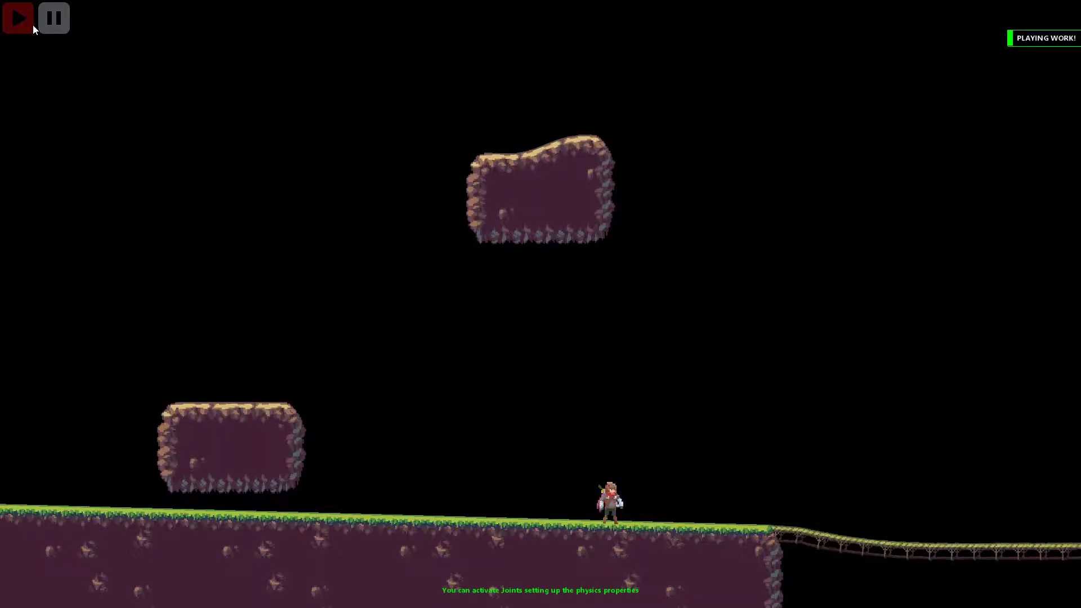
key("a")
key("space")
scroll(387, 190, "down", 5)
left_click(58, 24)
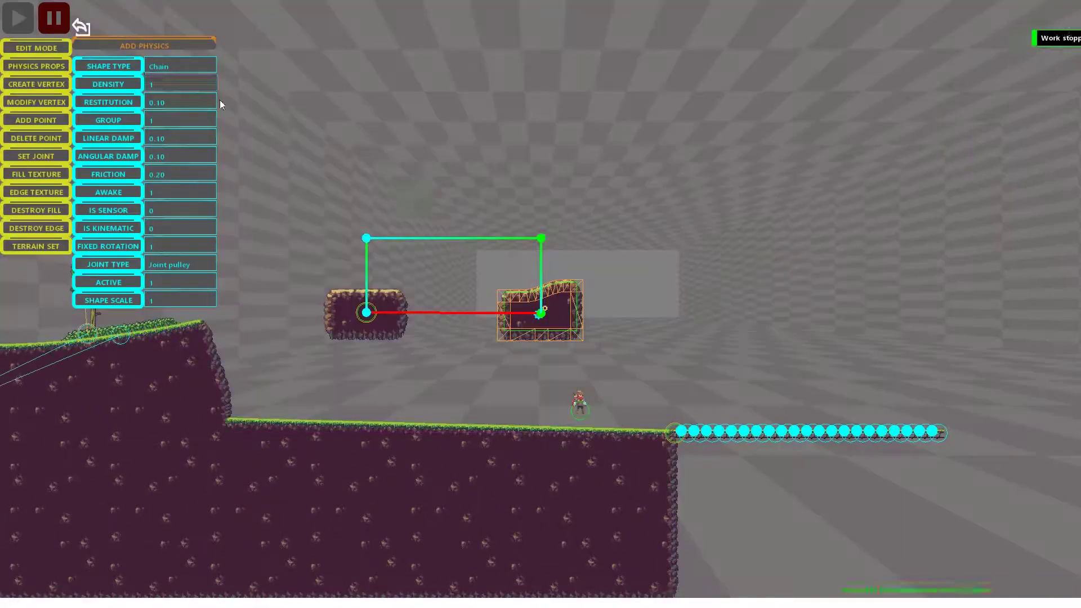
- Place the pulley joint's world anchors at about (1, -67) above the right platform and (-224, -64) above the left platform
scroll(554, 315, "up", 3)
scroll(553, 315, "up", 3)
left_click(33, 155)
left_click(542, 233)
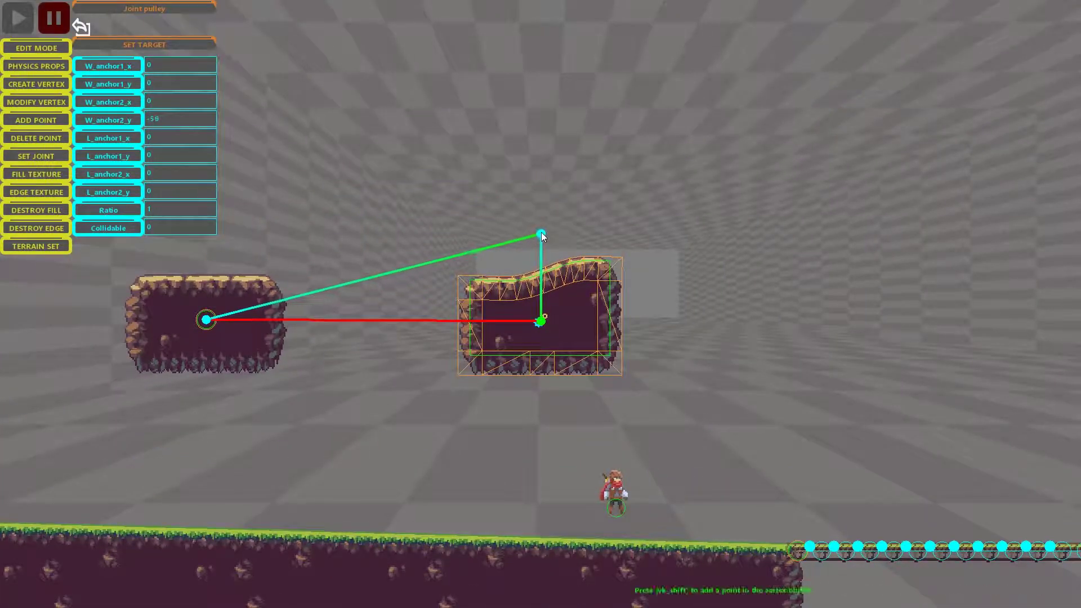
scroll(211, 235, "down", 1)
left_click(369, 264)
left_click(621, 255)
left_click(367, 262)
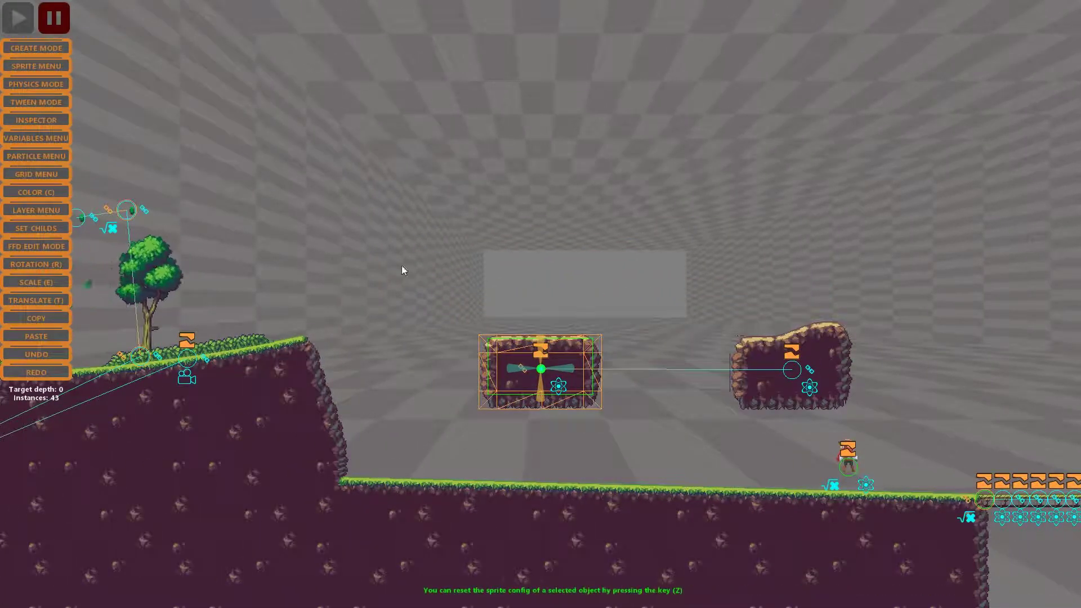
- Run the scene with the repositioned pulley anchors, move and jump the character, and stop the simulation
left_click(34, 19)
key("Left")
key("space")
key("Right")
key("Left")
key("Right")
left_click(54, 18)
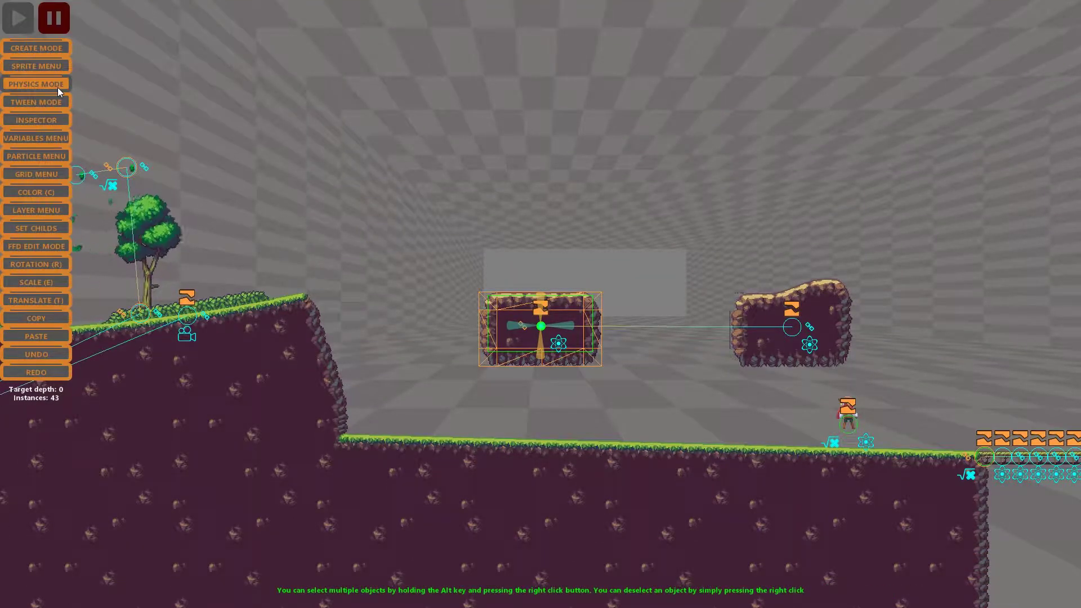
- Run the scene again and jump the character across the left platform toward the hill to watch the pulley move
left_click(36, 66)
left_click(18, 18)
key("Left")
key("space")
key("Left")
key("Right")
key("Left")
key("space")
key("Right")
key("Left")
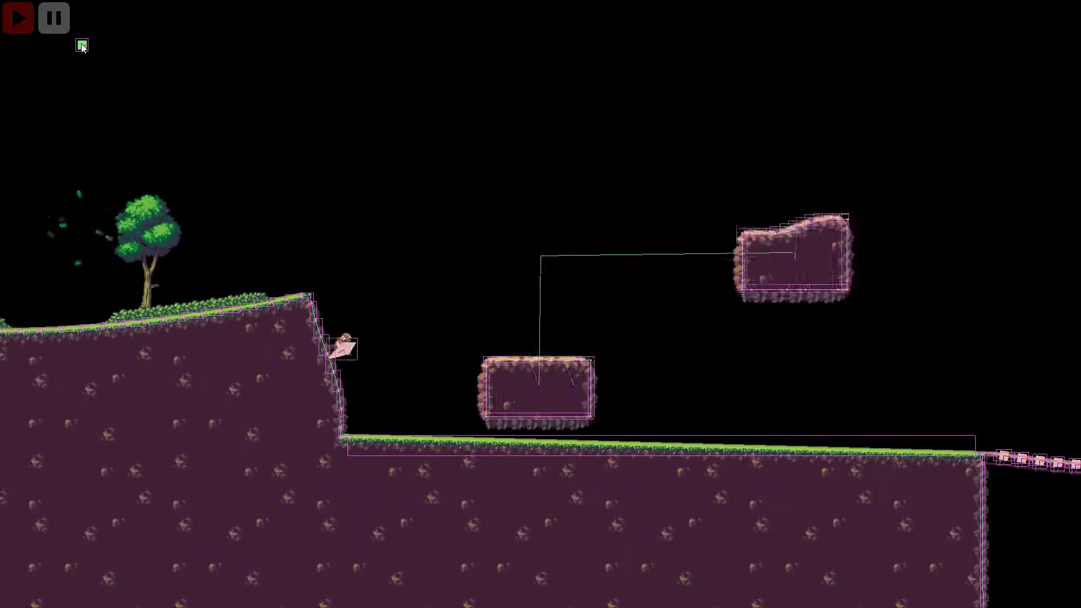
- Jump the character repeatedly between the hill and the left platform to test the pulley's swing, and stop the simulation
key("Right")
key("space")
key("Left")
key("space")
key("Right")
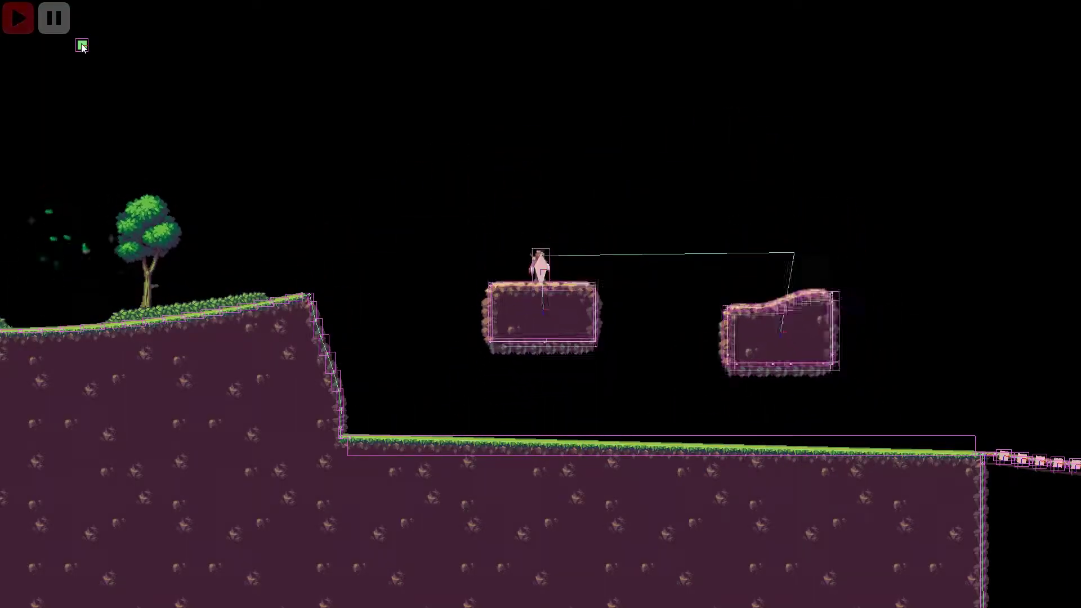
key("Left")
key("space")
key("Right")
key("Left")
key("space")
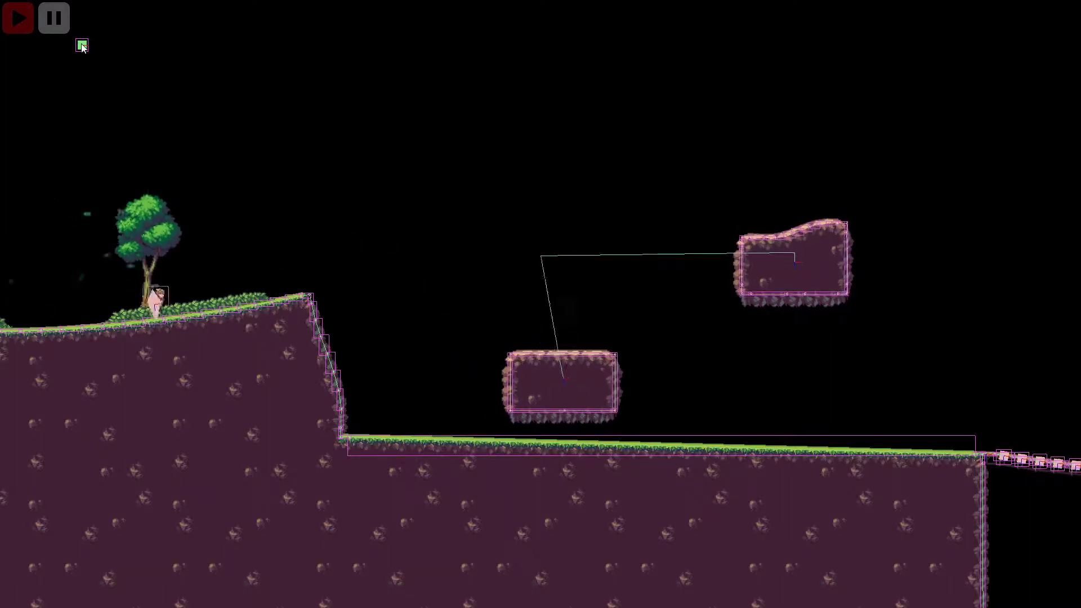
key("Right")
key("space")
key("Left")
left_click(54, 18)
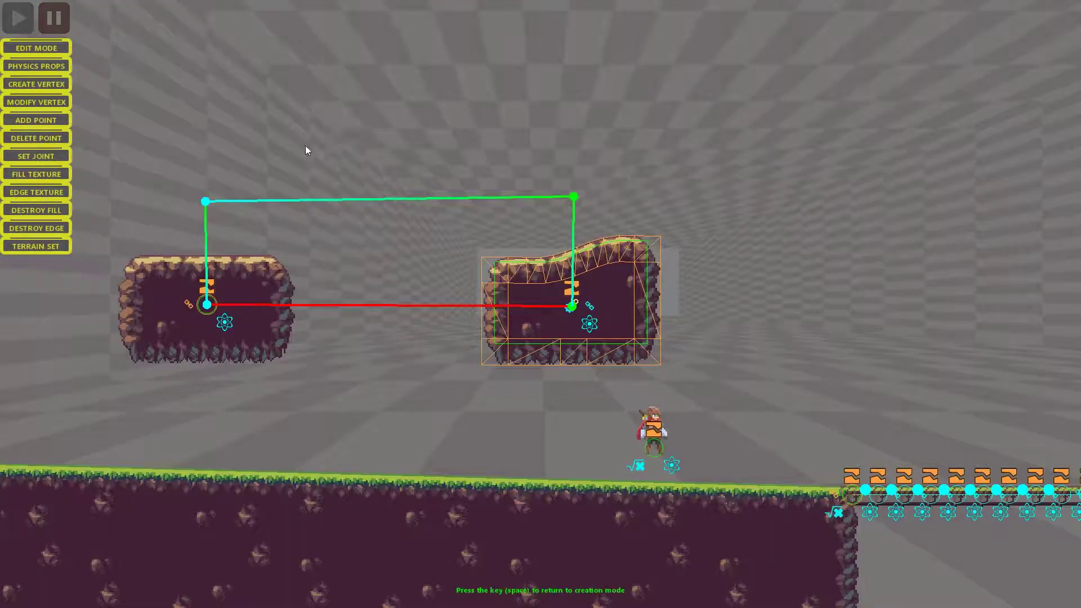
- Offset the pulley joint's local anchors by setting L_anchor1_x to 50 and L_anchor2_x to -50
left_click(58, 158)
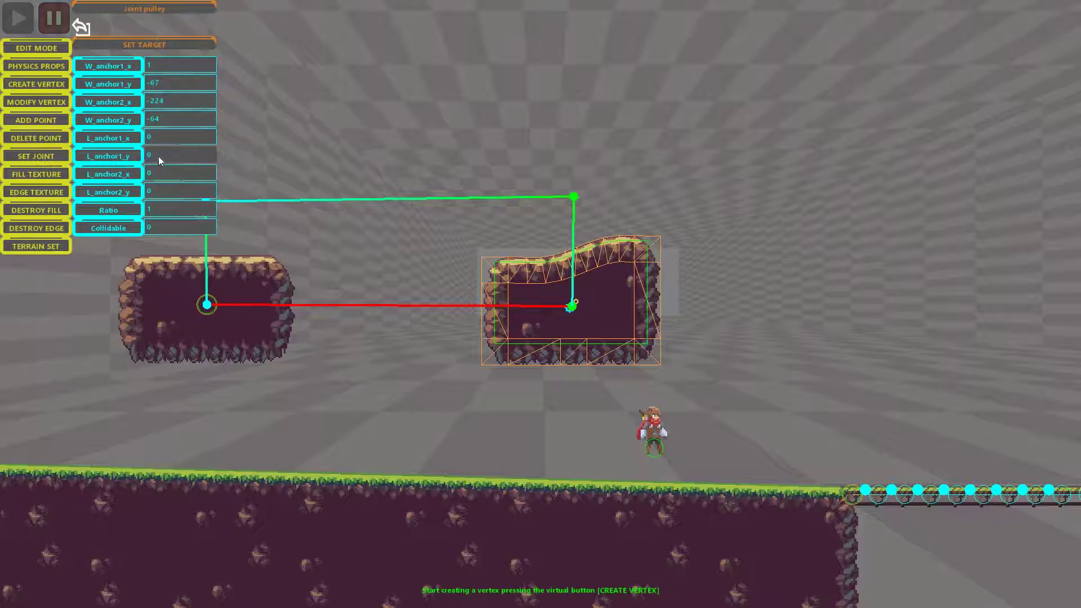
left_click_drag(155, 136, 147, 137)
type("60")
type("50")
scroll(286, 160, "down", 3)
middle_click_drag(377, 142, 468, 144)
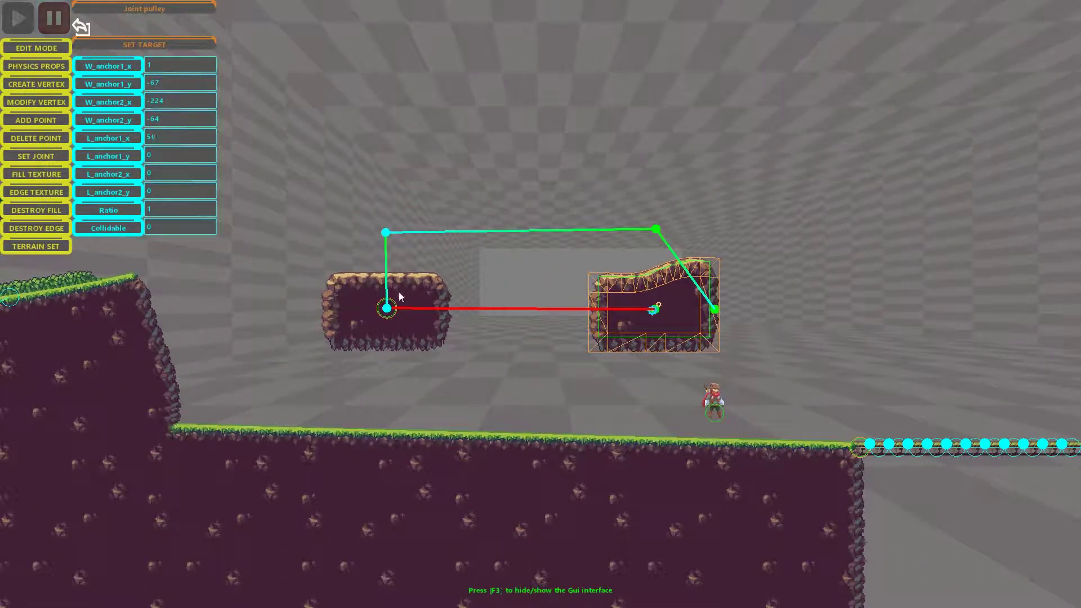
left_click_drag(153, 175, 145, 177)
type("-50")
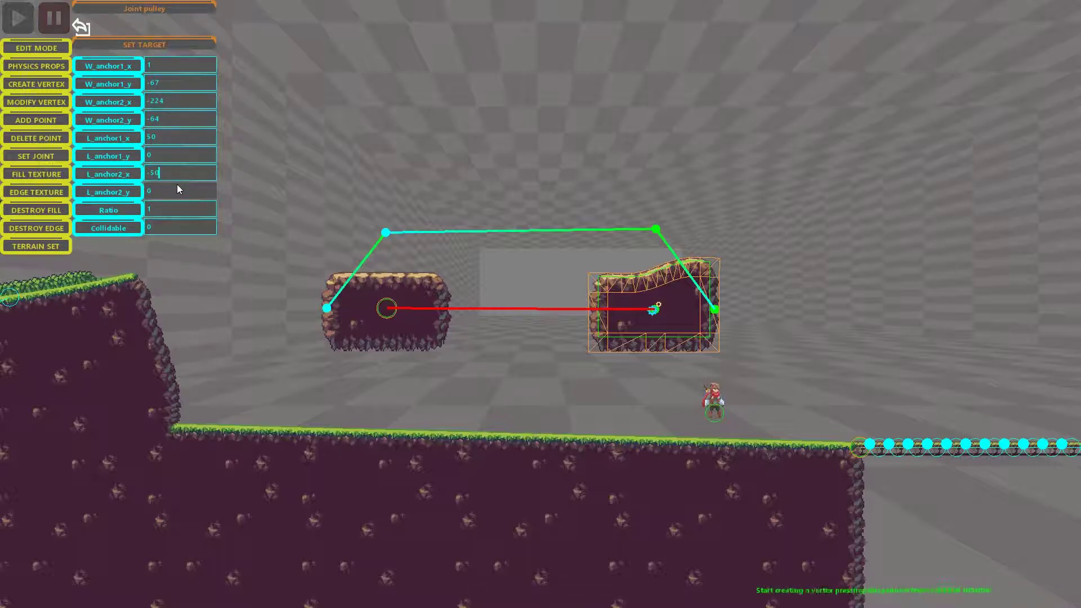
- Run and stop the scene with the offset pulley anchors, open the physics properties, and run it once more
left_click(23, 18)
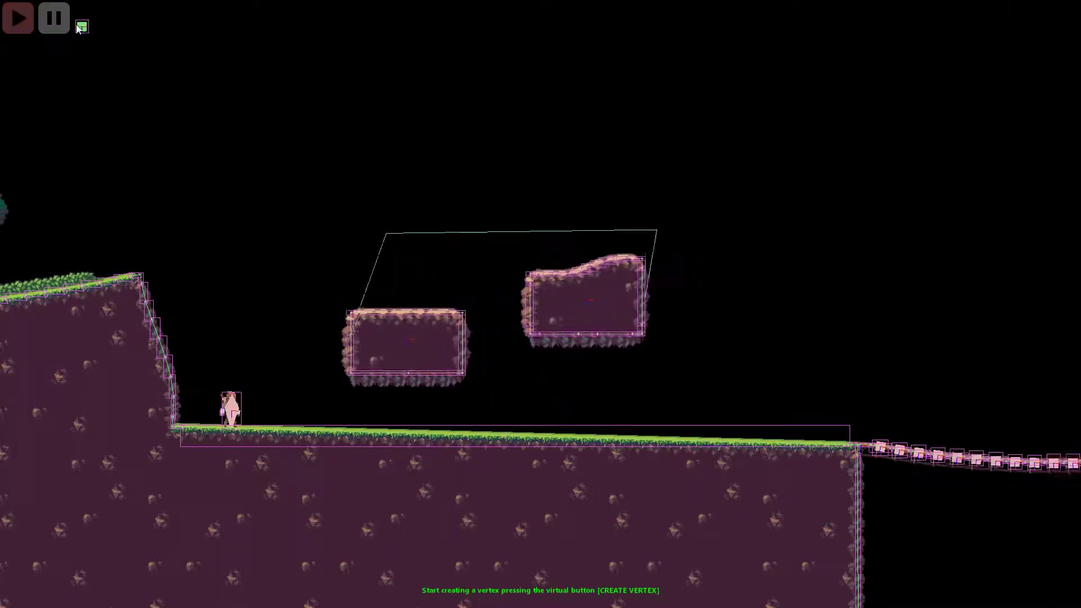
left_click(54, 18)
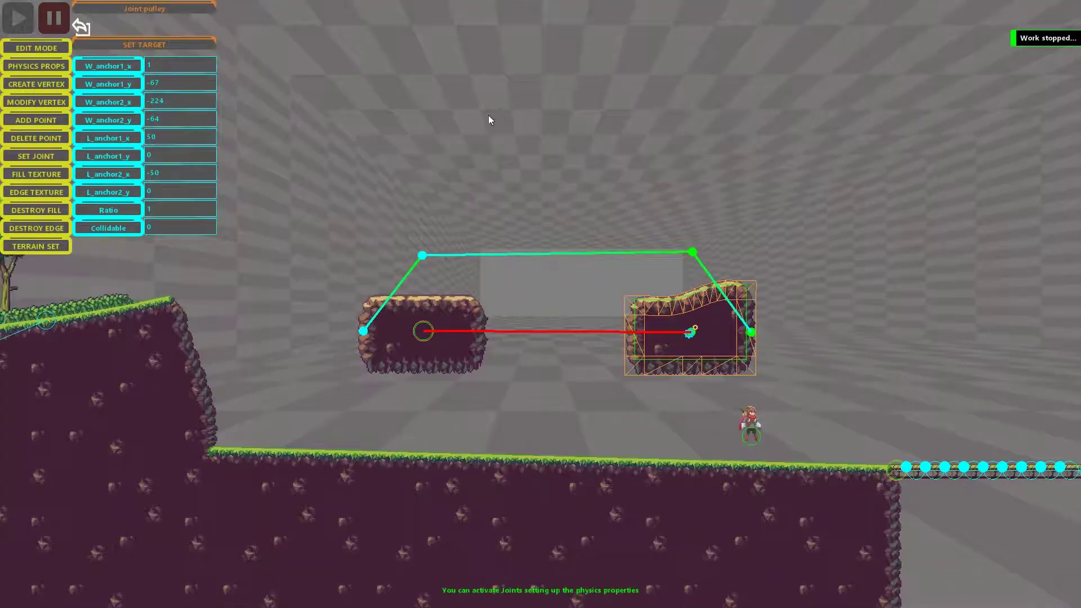
left_click(37, 66)
left_click(422, 327)
middle_click_drag(417, 282, 533, 278)
left_click(23, 18)
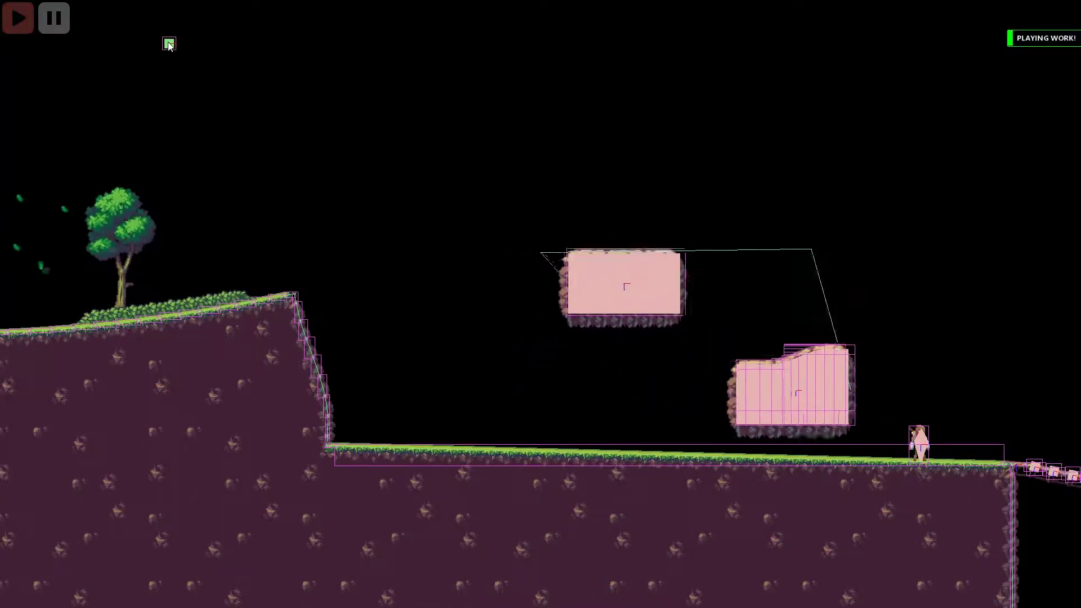
left_click(54, 18)
- Allow the pulley platforms to rotate by setting FIXED ROTATION to 0 in the physics properties
middle_click_drag(373, 133, 277, 124)
left_click(739, 313)
middle_click_drag(738, 313, 593, 311)
left_click(183, 248)
type("0")
middle_click_drag(243, 107, 341, 108)
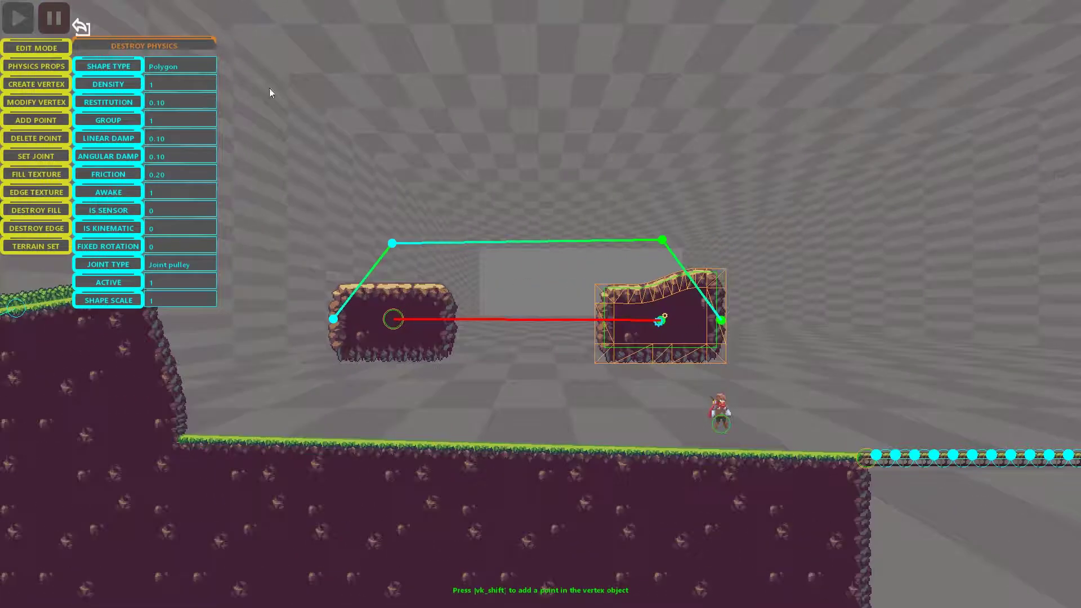
- Run the scene, jump the character over the right and left platforms, and stop the simulation
left_click(22, 20)
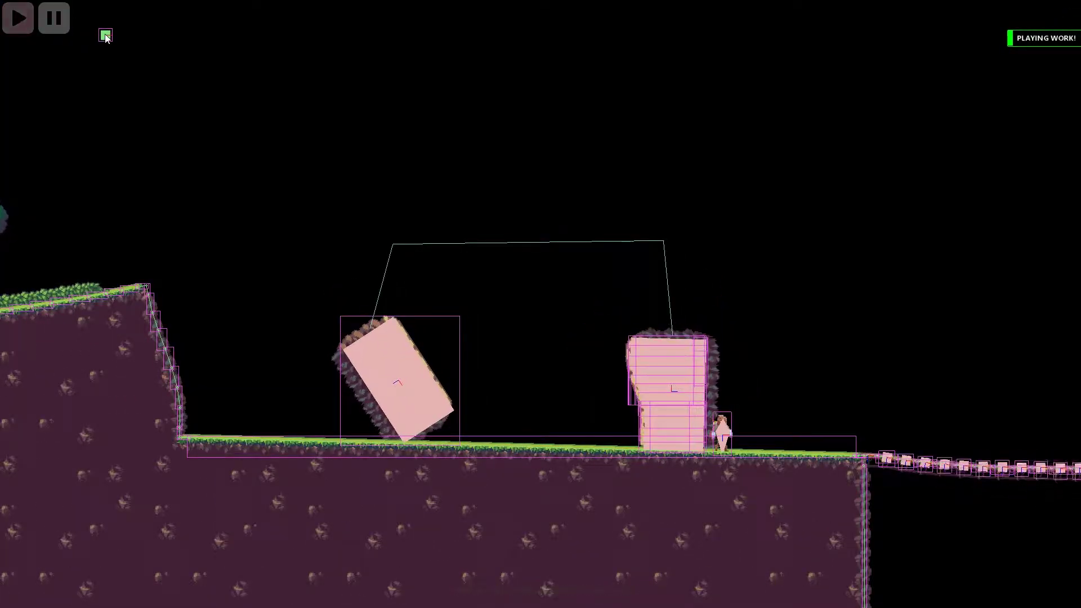
key("Left")
key("Right")
key("space")
key("Left")
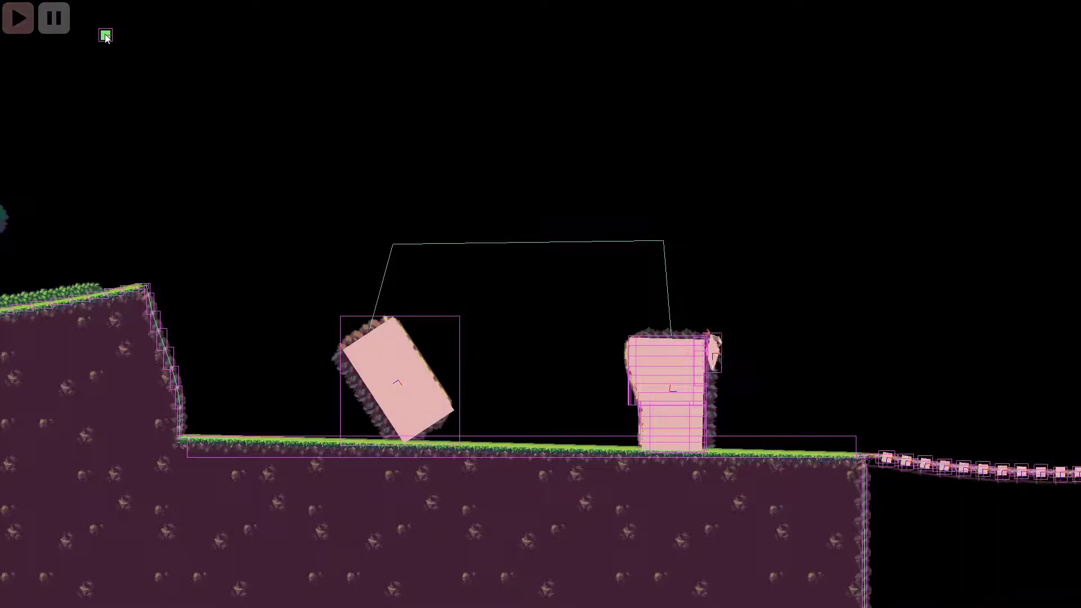
key("Left")
key("space")
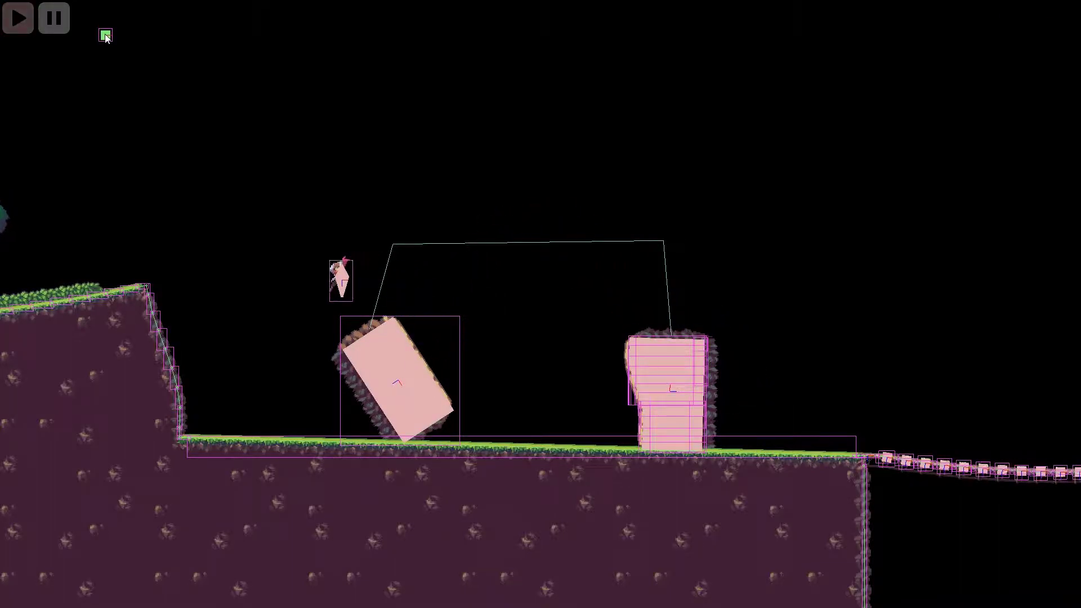
key("Left")
key("Left")
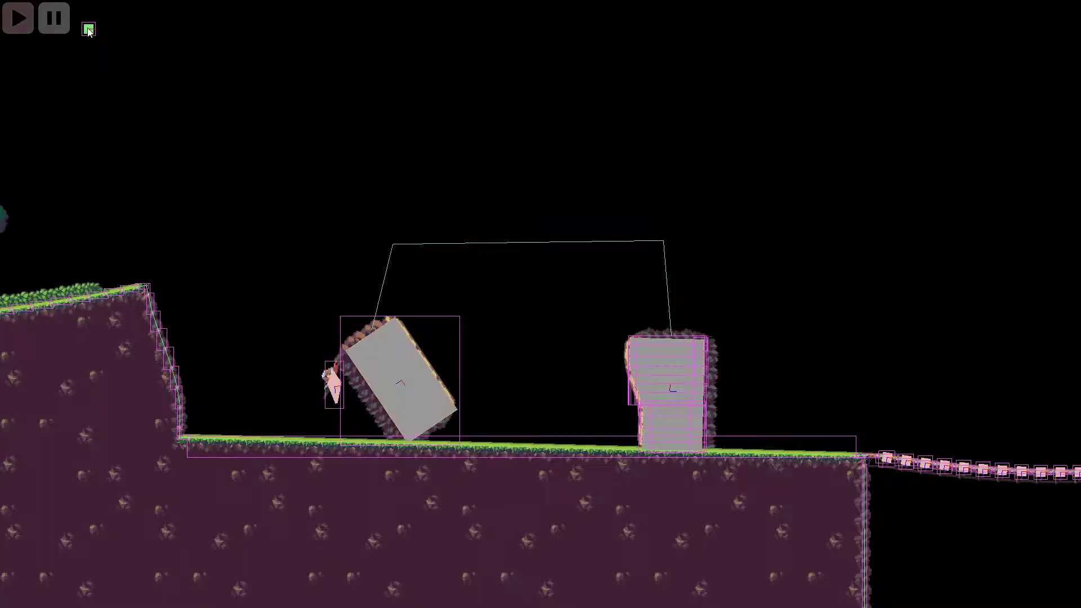
left_click(54, 18)
- Return to edit mode, select the left platform, and move the linked platforms higher above the ground
key("a")
key("Escape")
left_click(410, 338)
key("a")
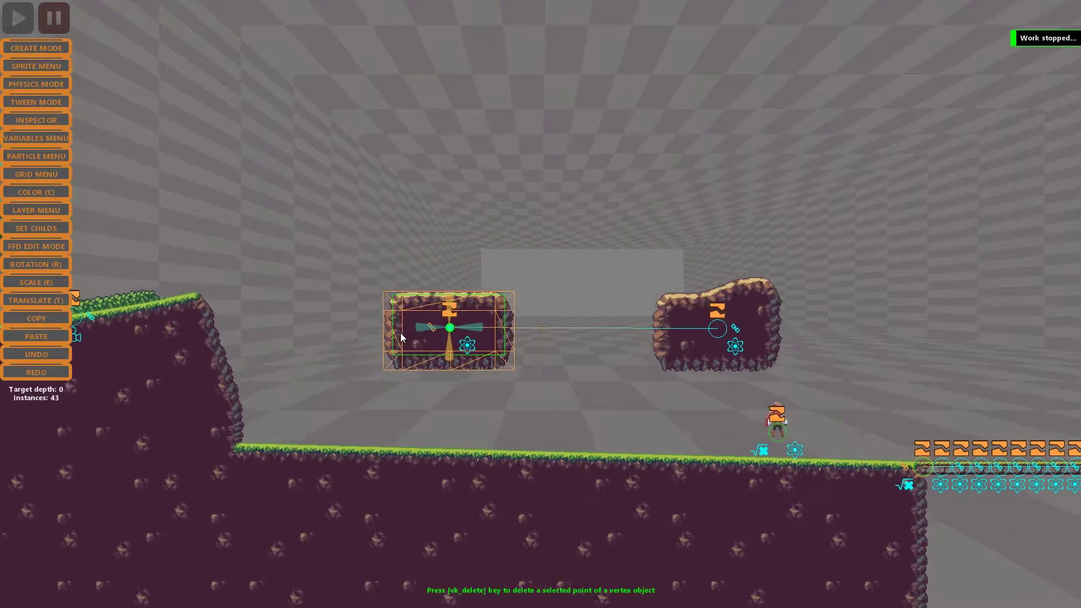
left_click_drag(539, 303, 545, 167)
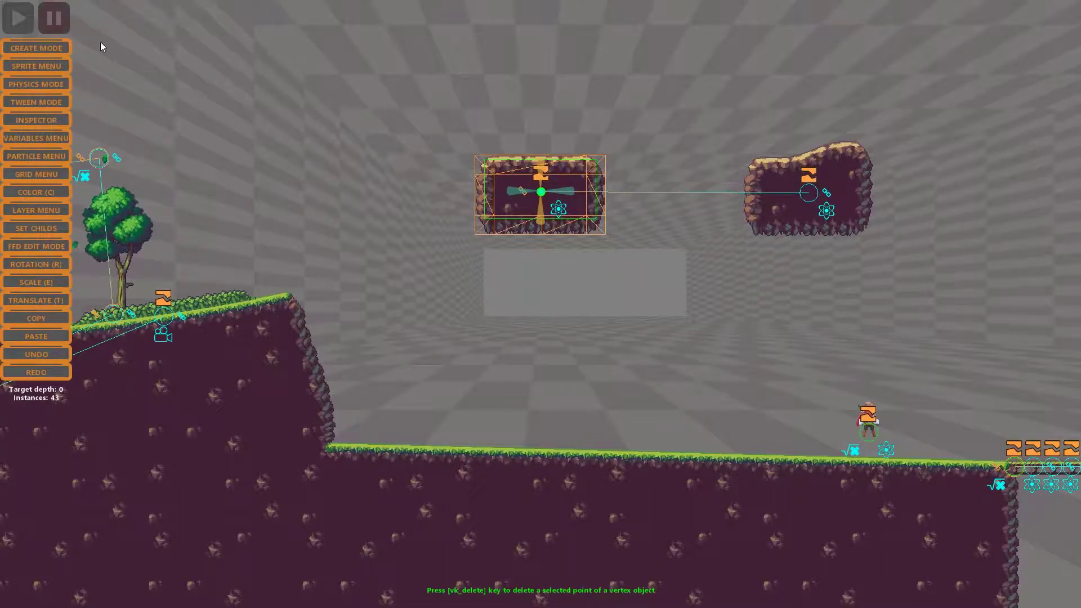
- Run the scene with the raised platforms to watch them swing, and stop the simulation
left_click(18, 17)
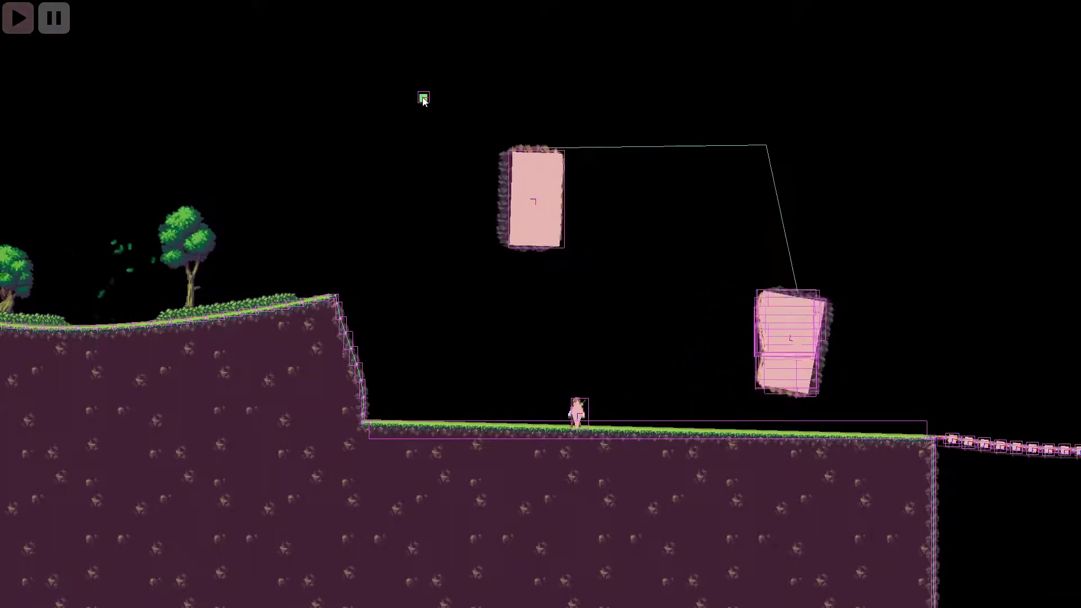
left_click(55, 21)
middle_click_drag(492, 12, 266, 61)
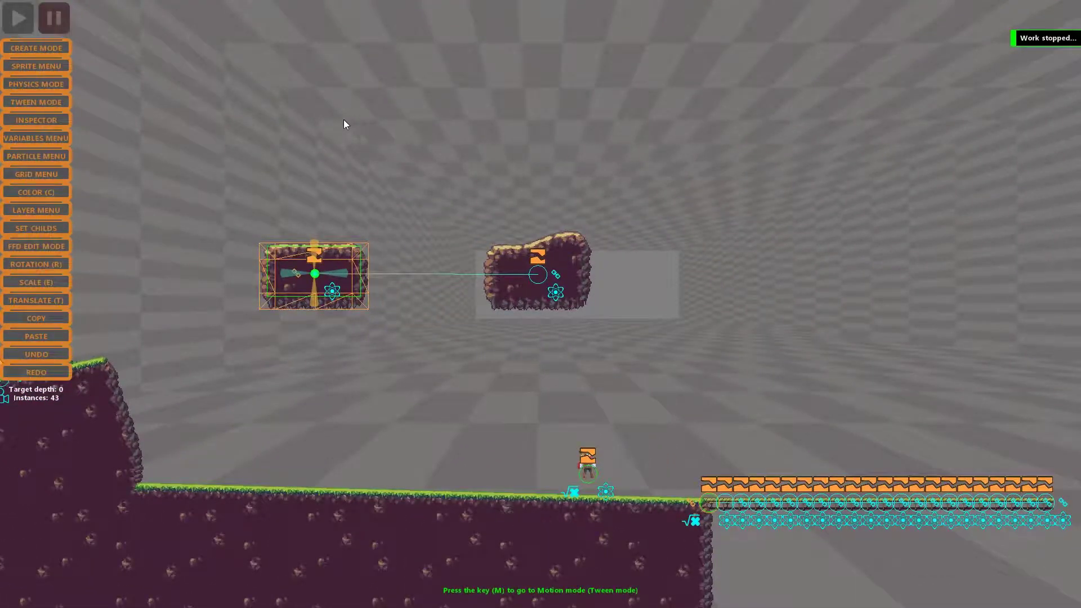
- Set the right platform's pulley joint L_anchor1_x to -50 and L_anchor2_x to 50, and test-run the scene
left_click(540, 280)
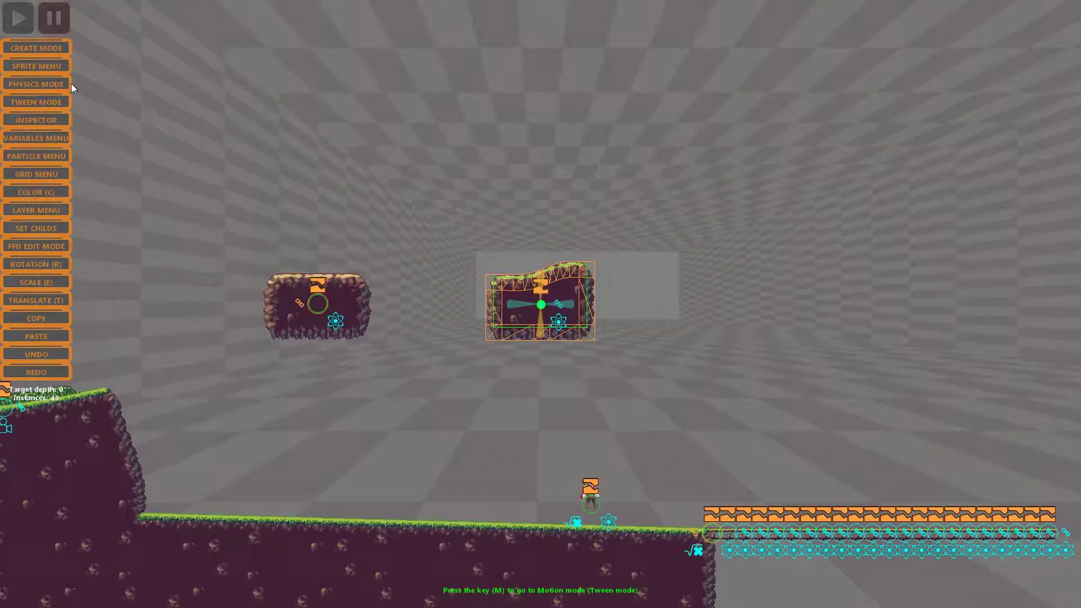
left_click(63, 84)
left_click(63, 158)
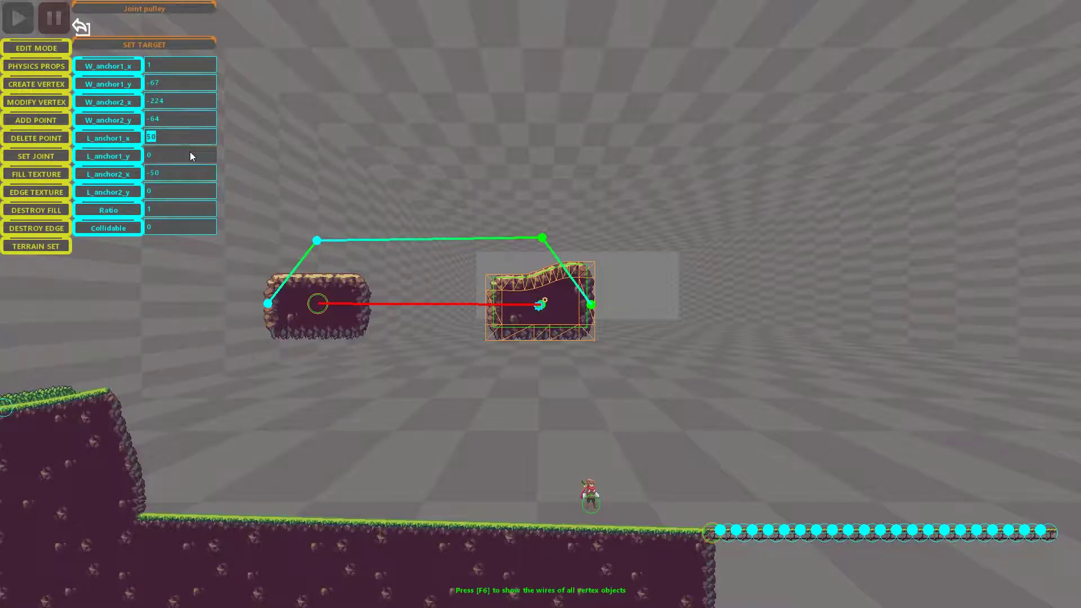
type("-50")
key("Return")
left_click(170, 173)
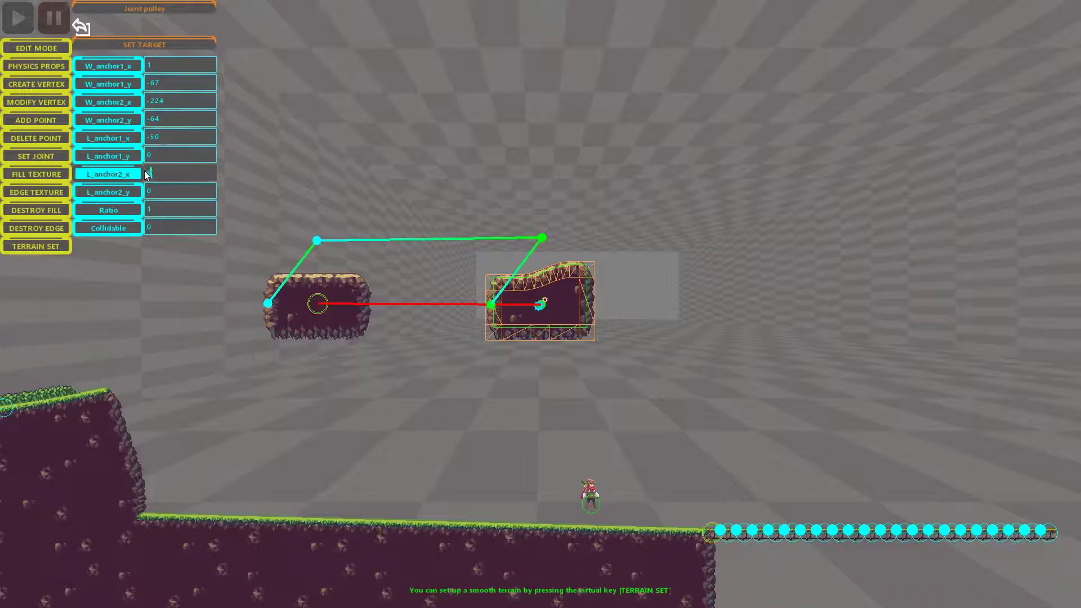
left_click(22, 21)
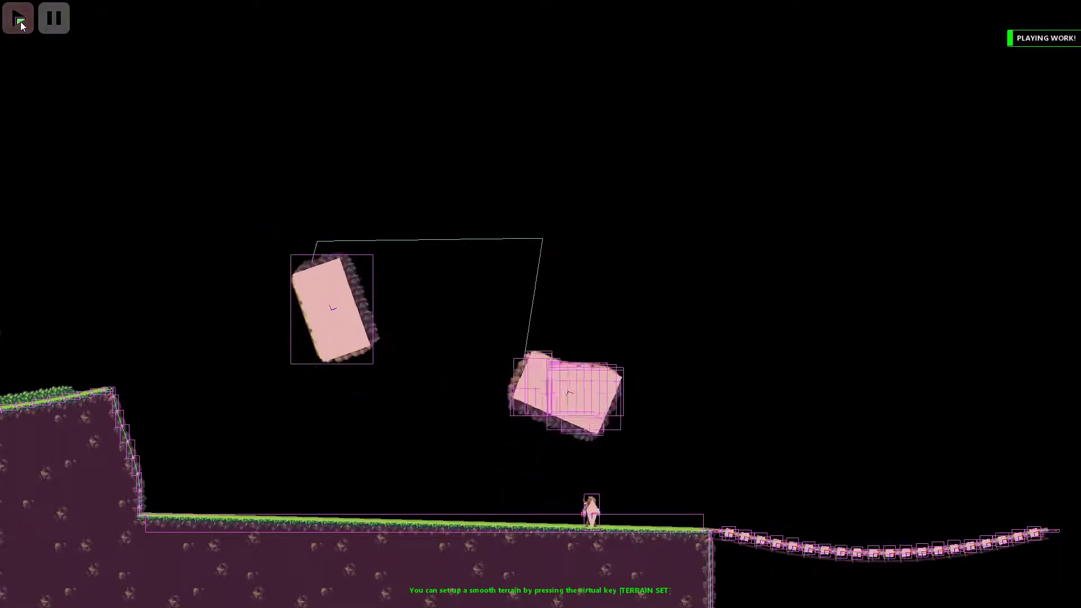
left_click(57, 26)
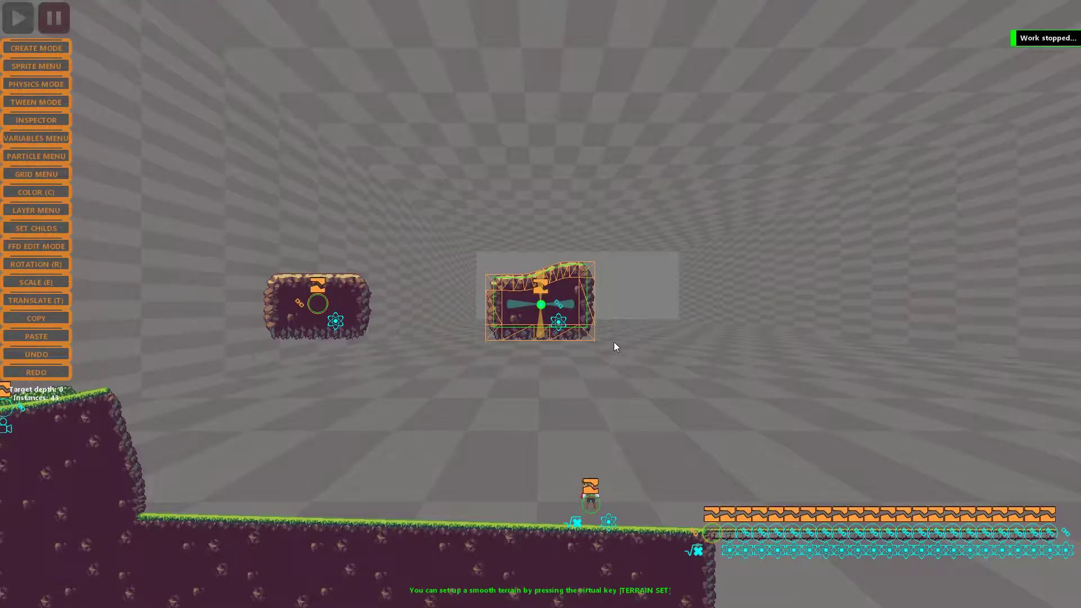
- Rotate the right platform to about 265 degrees and test-run the scene
key("r")
left_click_drag(696, 339, 223, 289)
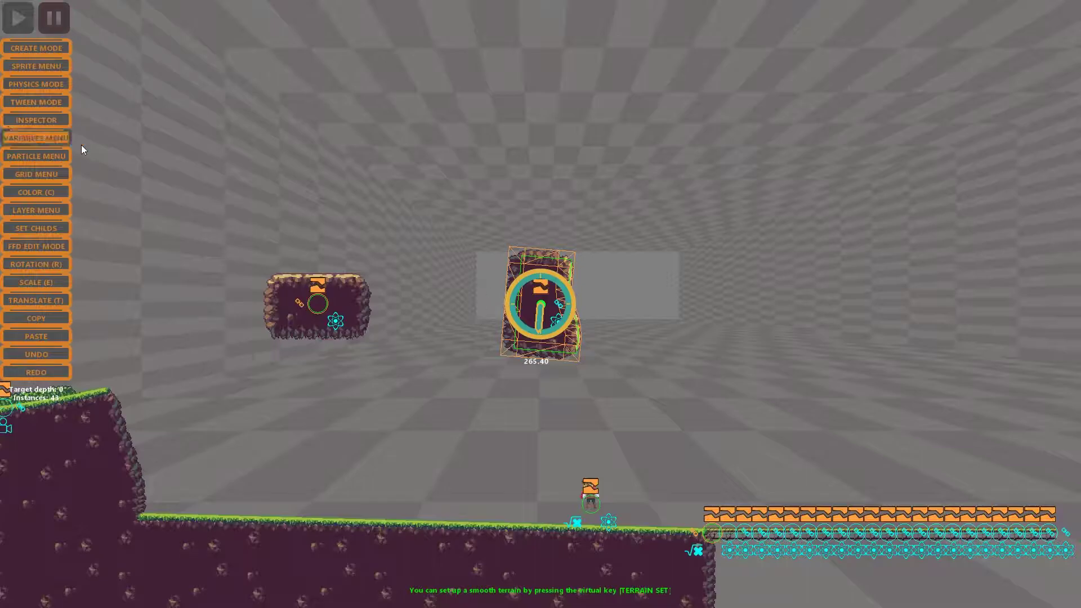
left_click(49, 82)
left_click(24, 17)
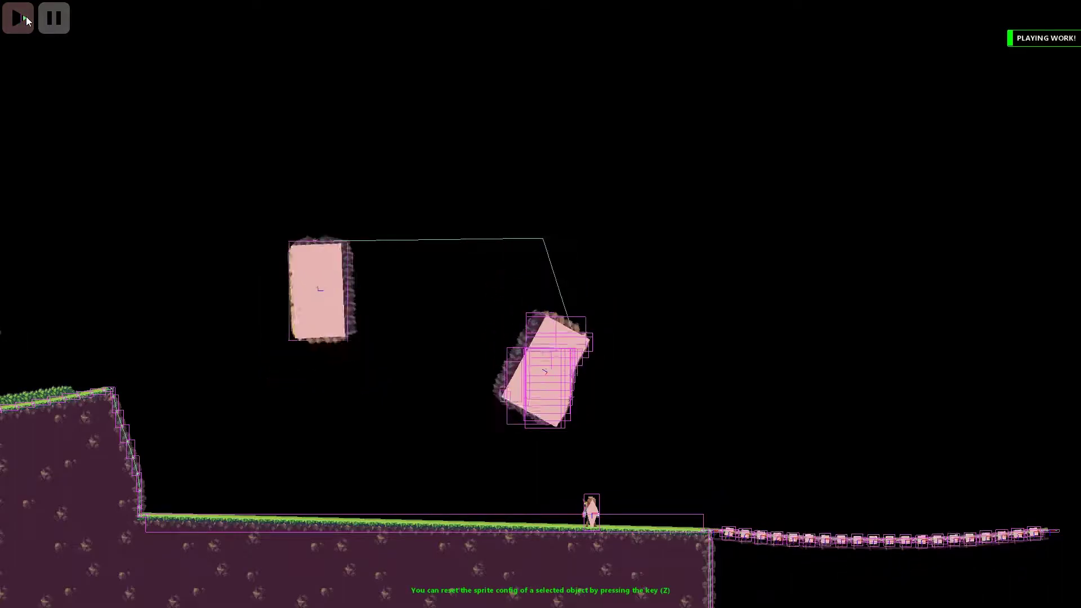
left_click(59, 18)
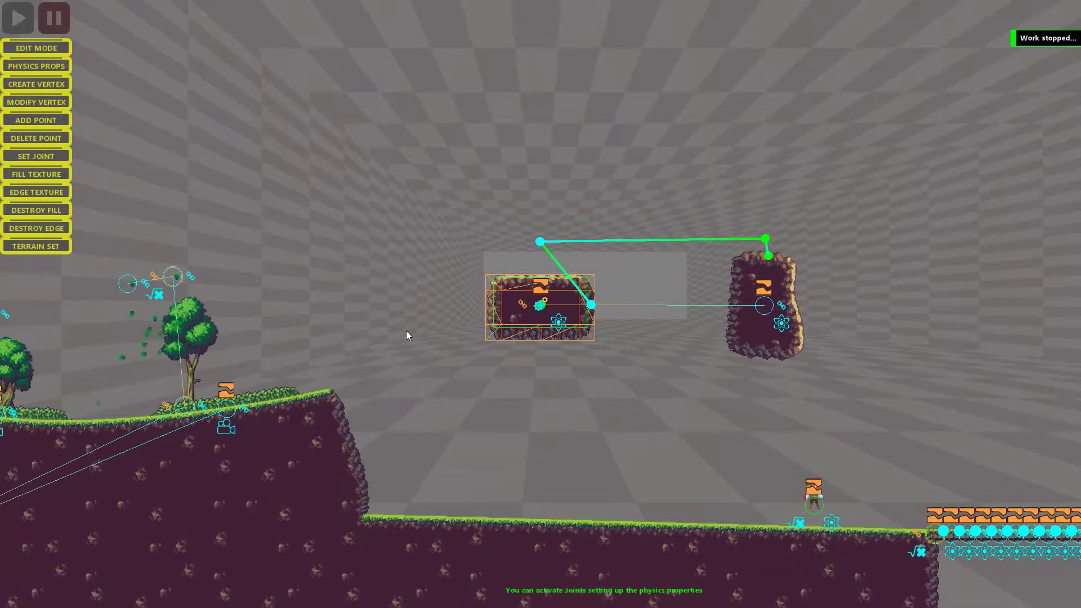
- Rotate the left platform with its linked partner to about 54 degrees, and test-run the scene
key("Tab")
key("r")
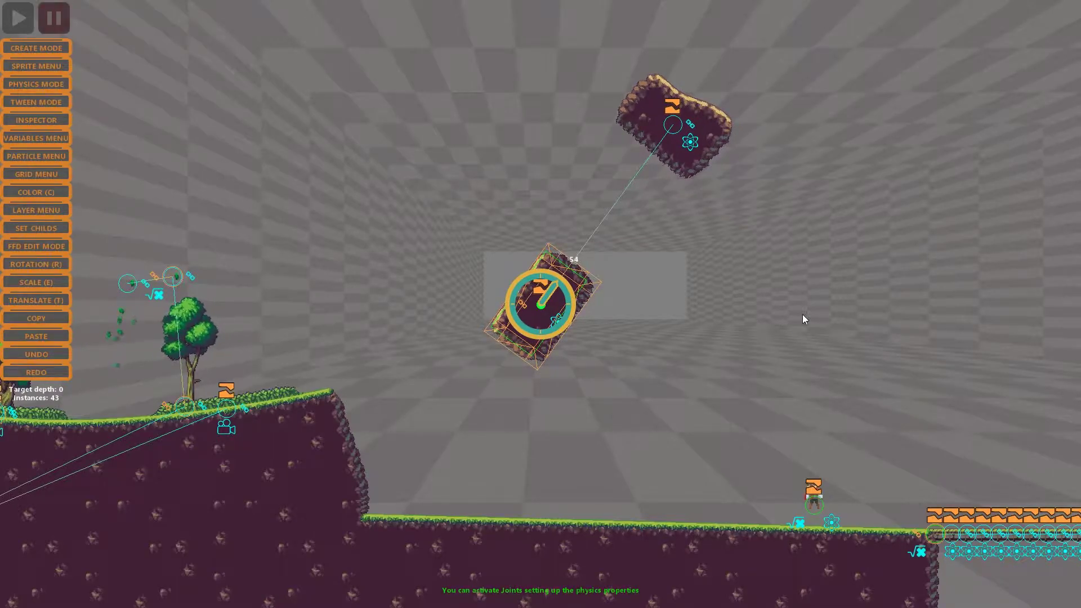
left_click(18, 18)
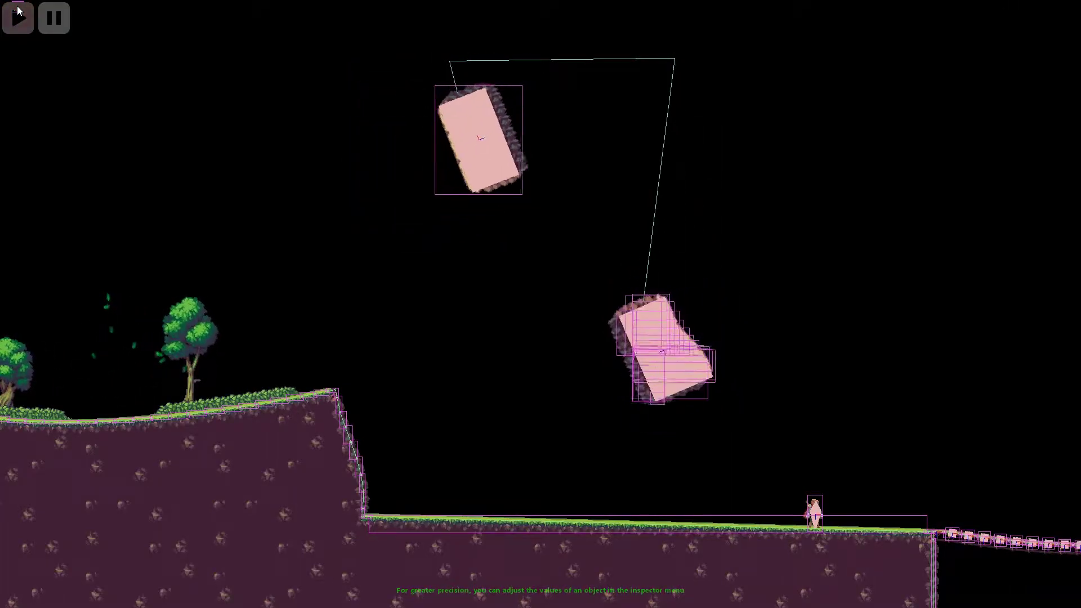
left_click(60, 16)
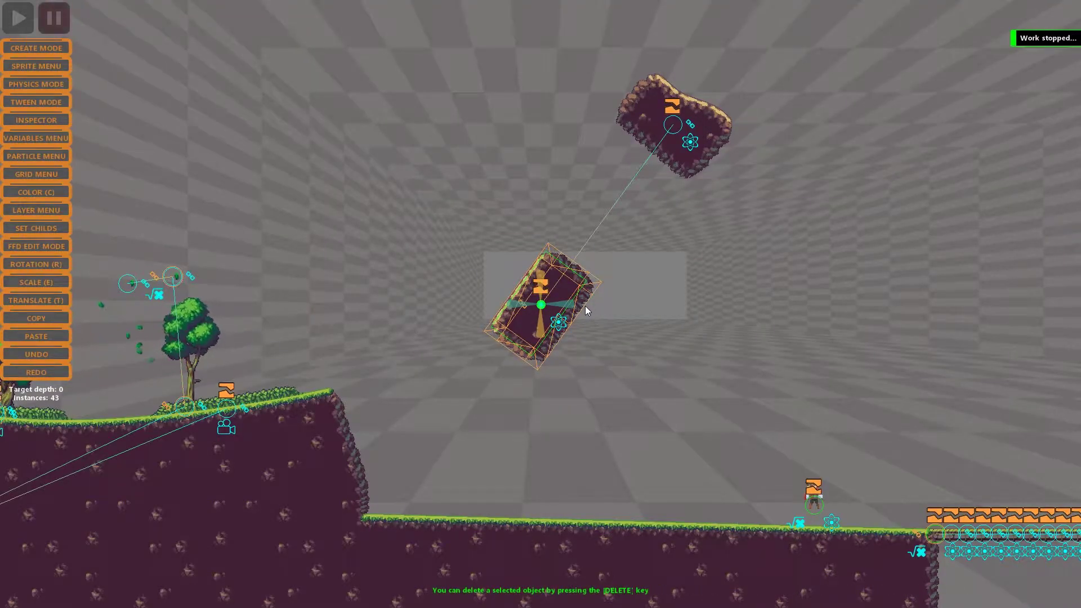
- Level both platforms again by rotating the left one to 0 degrees and the right one to about 1 degree
key("r")
left_click(753, 307)
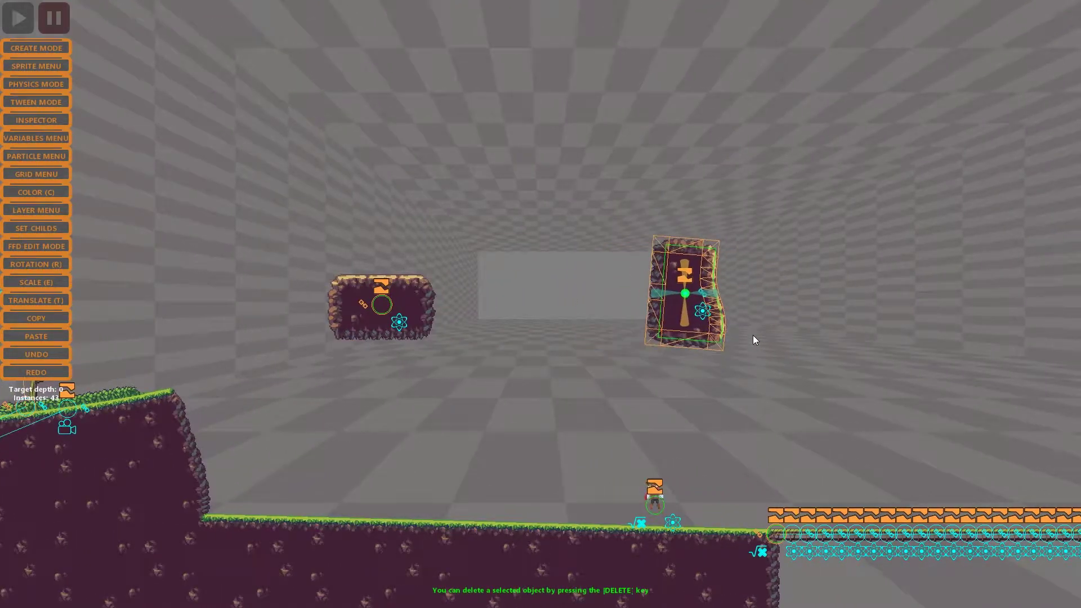
key("r")
left_click_drag(639, 356, 761, 349)
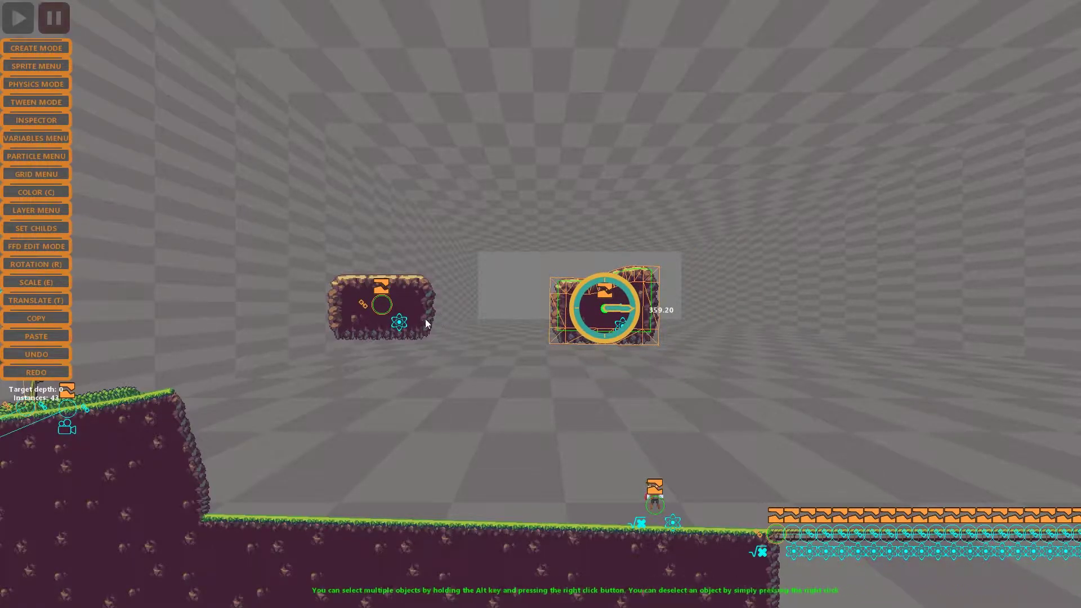
left_click(411, 315)
left_click_drag(520, 338, 545, 366)
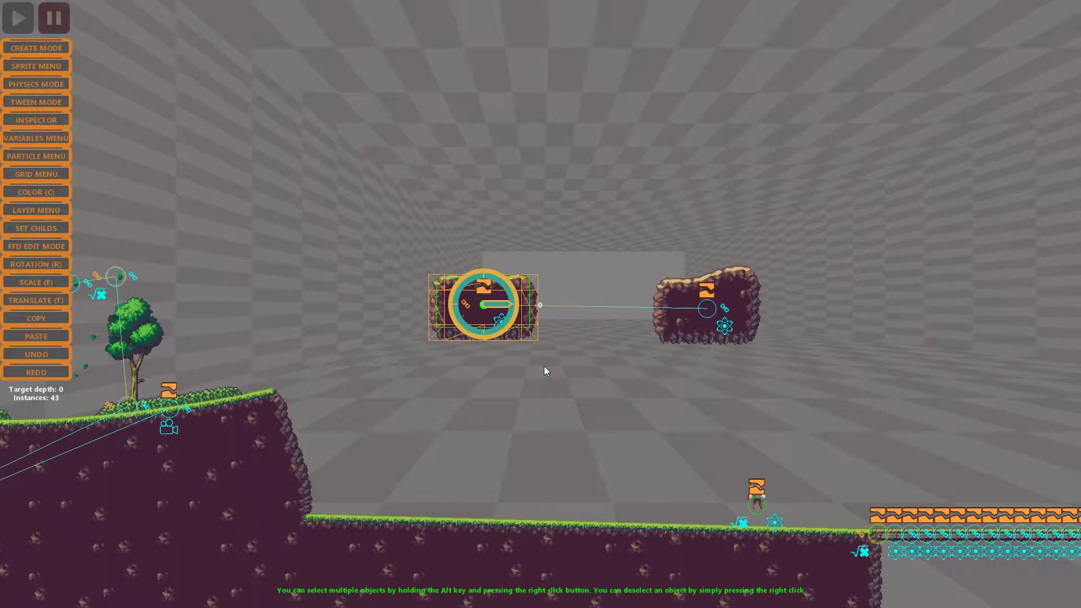
left_click(694, 323)
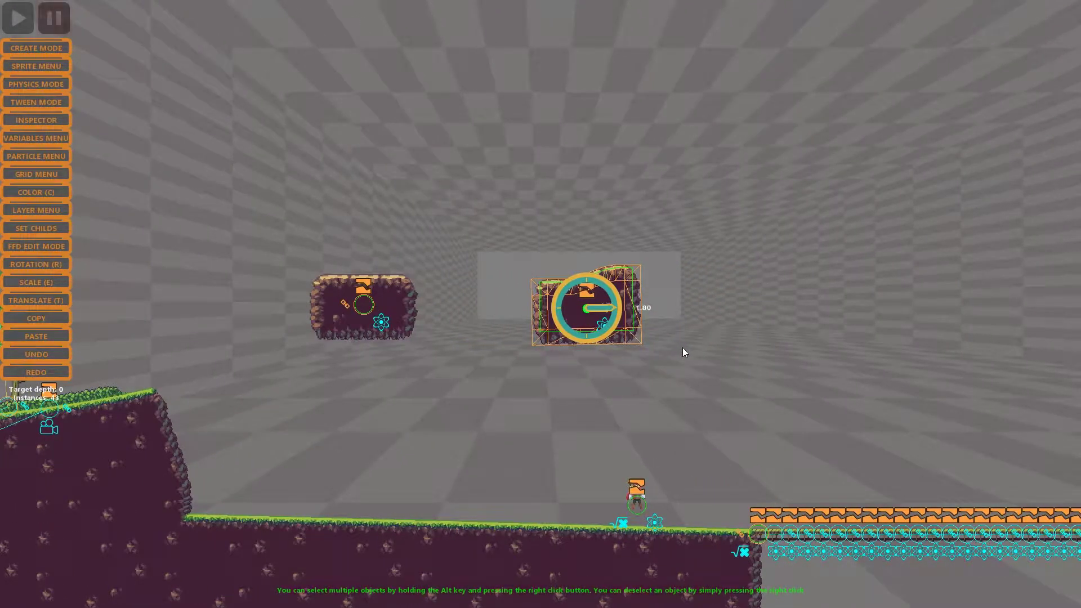
left_click_drag(681, 349, 682, 349)
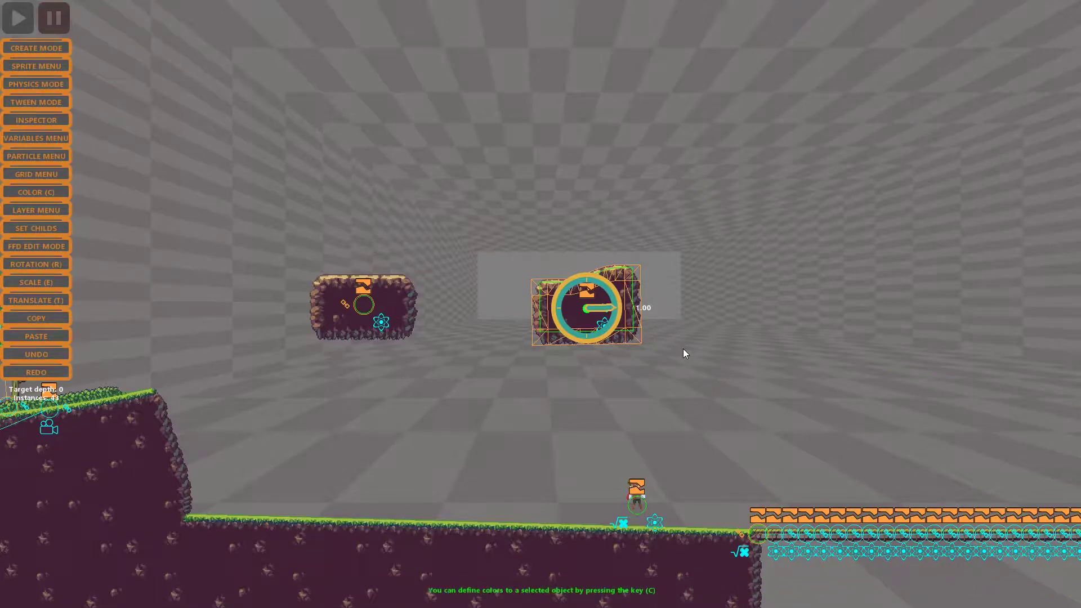
- Run the scene with the leveled platforms, move and jump the character around the hill, and stop the simulation
left_click(16, 18)
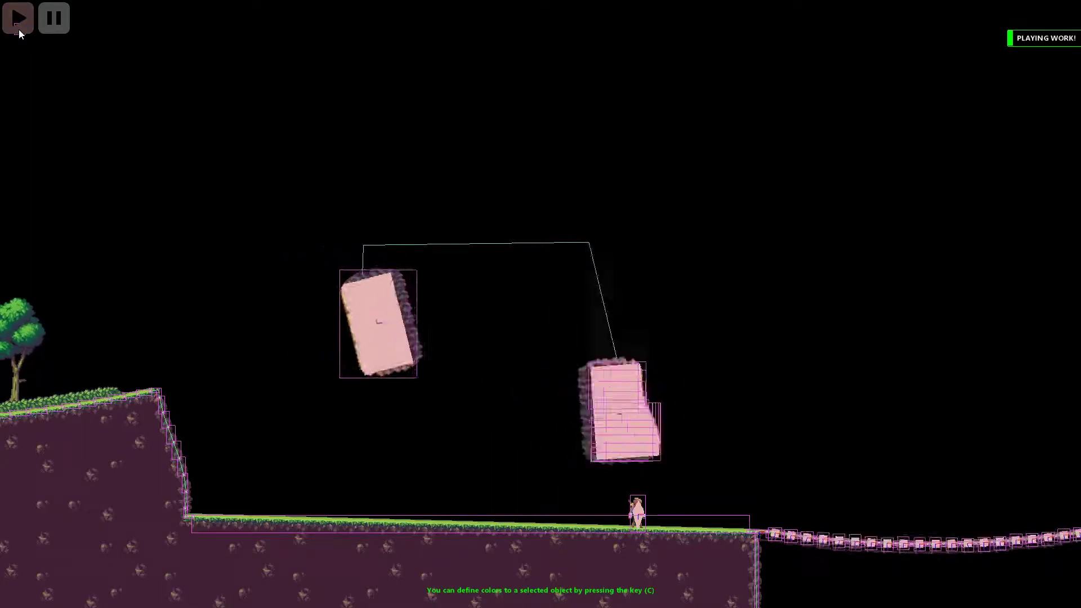
key("Right")
key("Left")
key("Up")
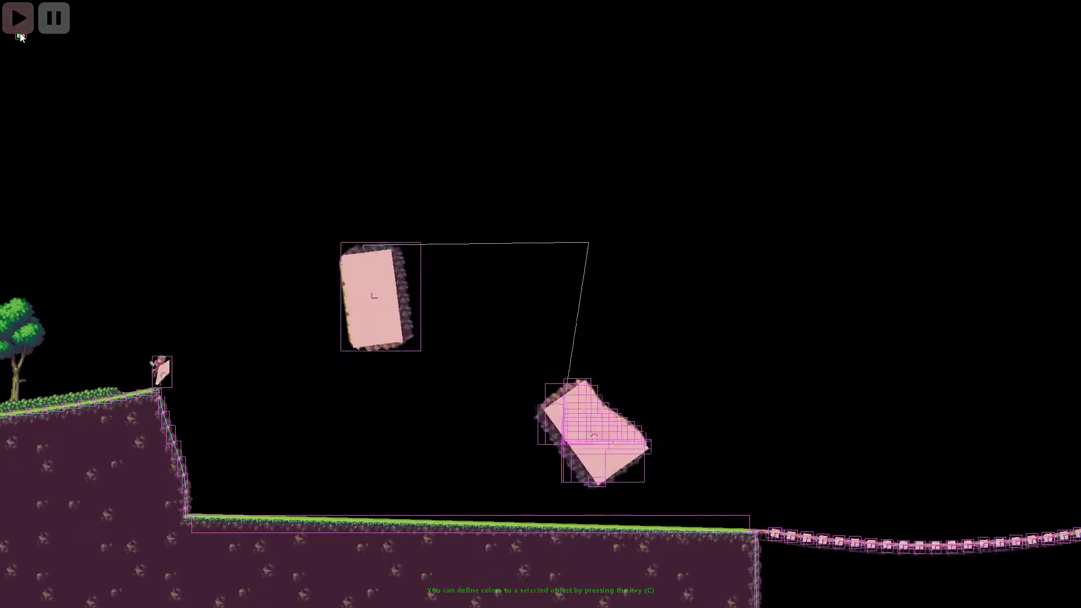
key("Right")
key("Up")
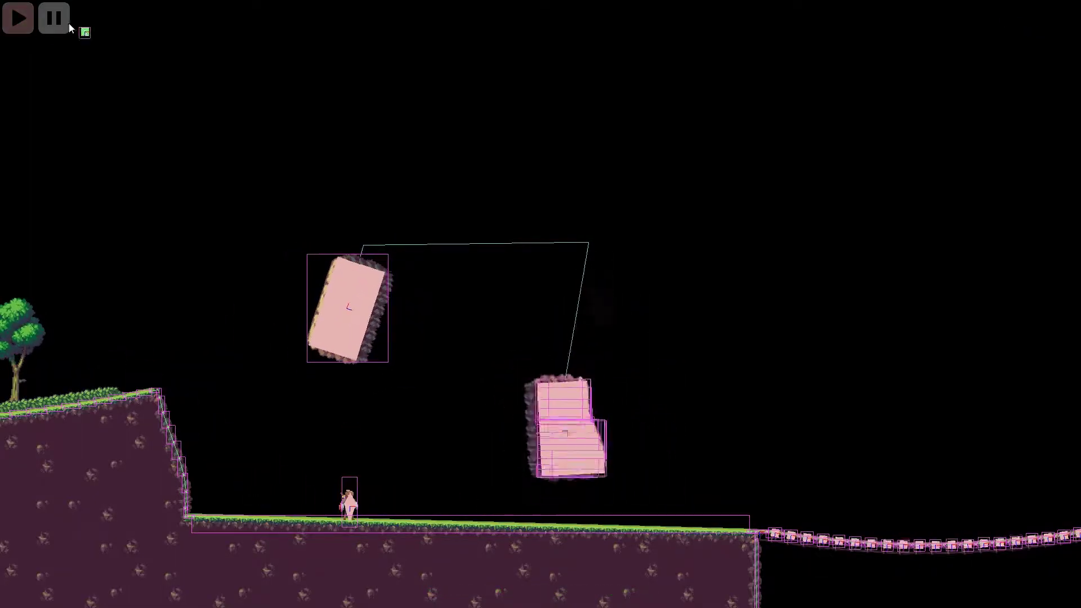
left_click(54, 18)
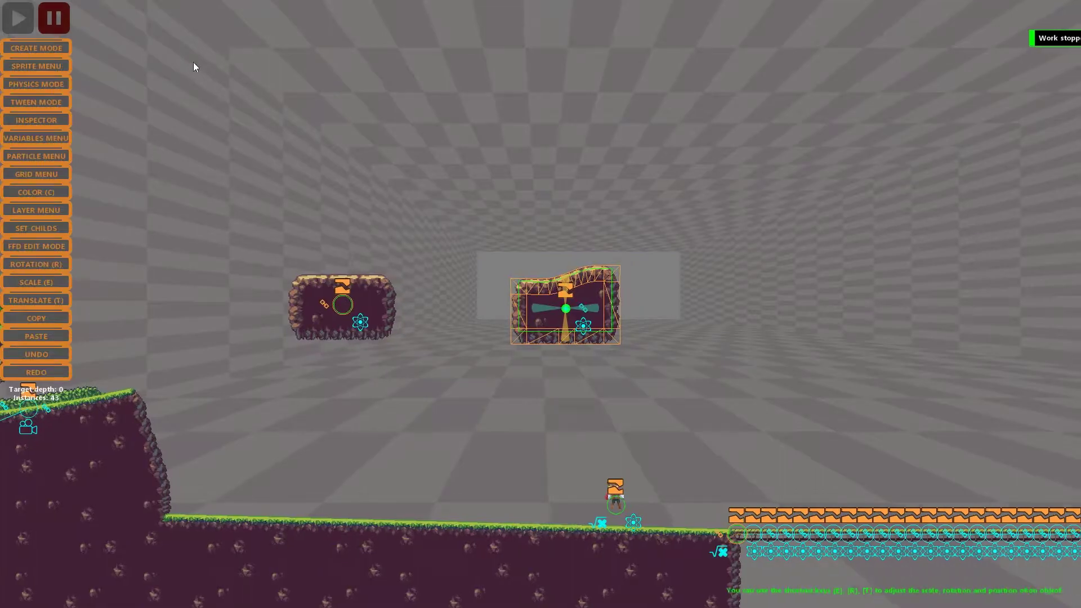
- Center the pulley joint's local anchors on both platforms by setting L_anchor1_x, L_anchor1_y and L_anchor2_x to 0
left_click(59, 89)
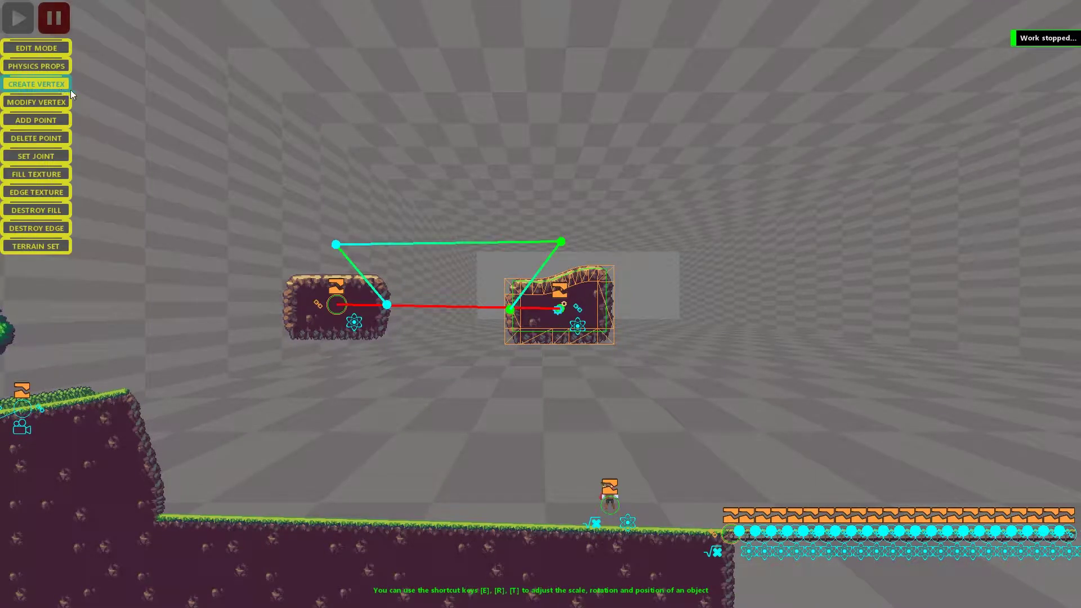
left_click(63, 157)
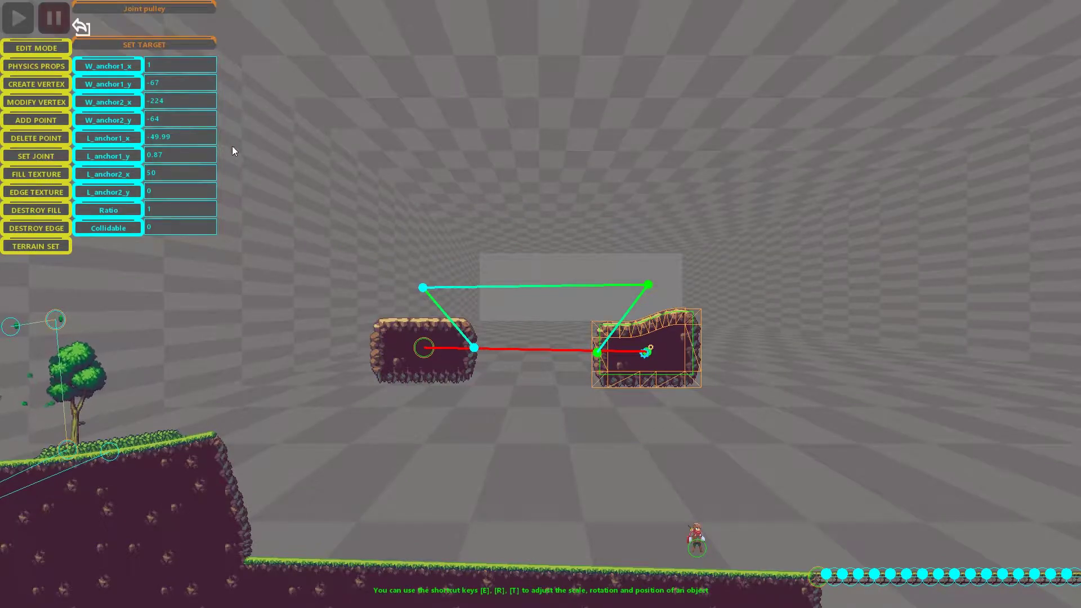
left_click(148, 175)
type("0")
left_click_drag(168, 158, 151, 137)
type("0")
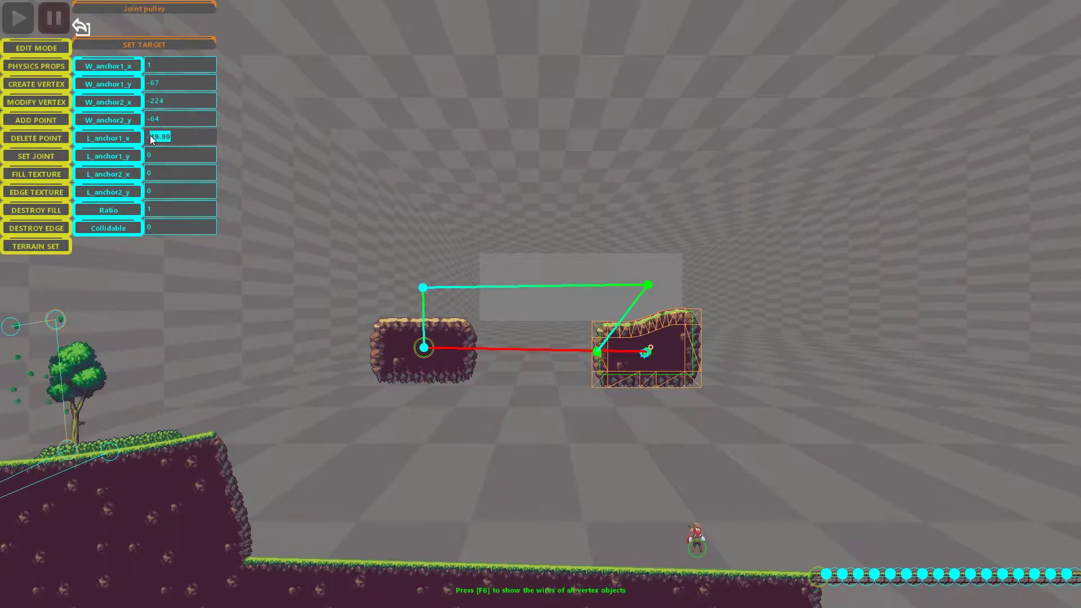
type("0")
middle_click_drag(423, 156, 403, 139)
scroll(590, 177, "up", 2)
scroll(589, 177, "up", 1)
middle_click_drag(590, 177, 550, 188)
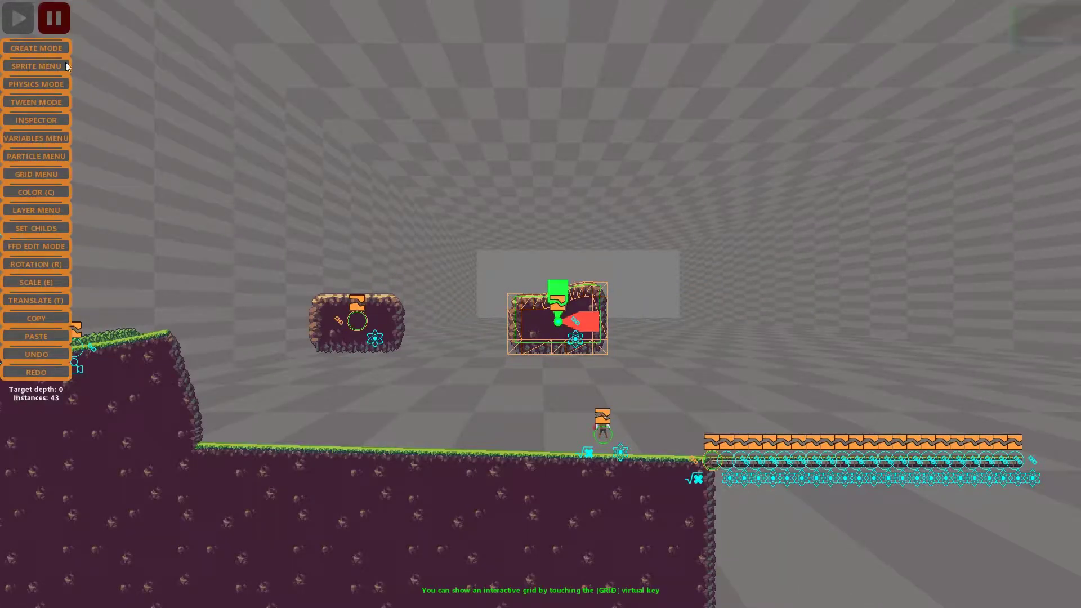
- Test-run the scene briefly with the centered pulley anchors and stop it
left_click(18, 9)
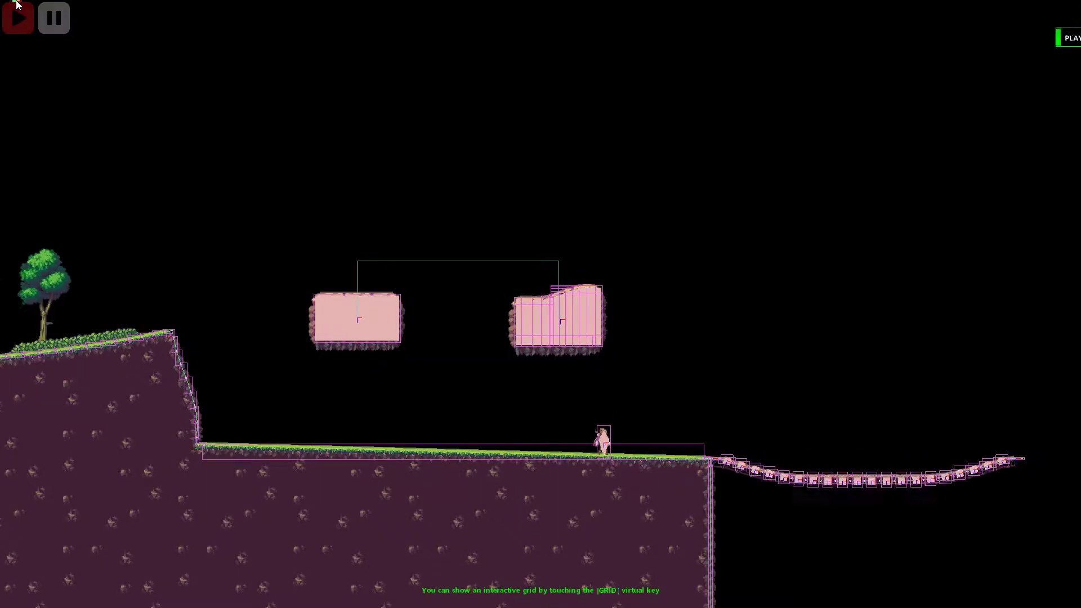
left_click(47, 21)
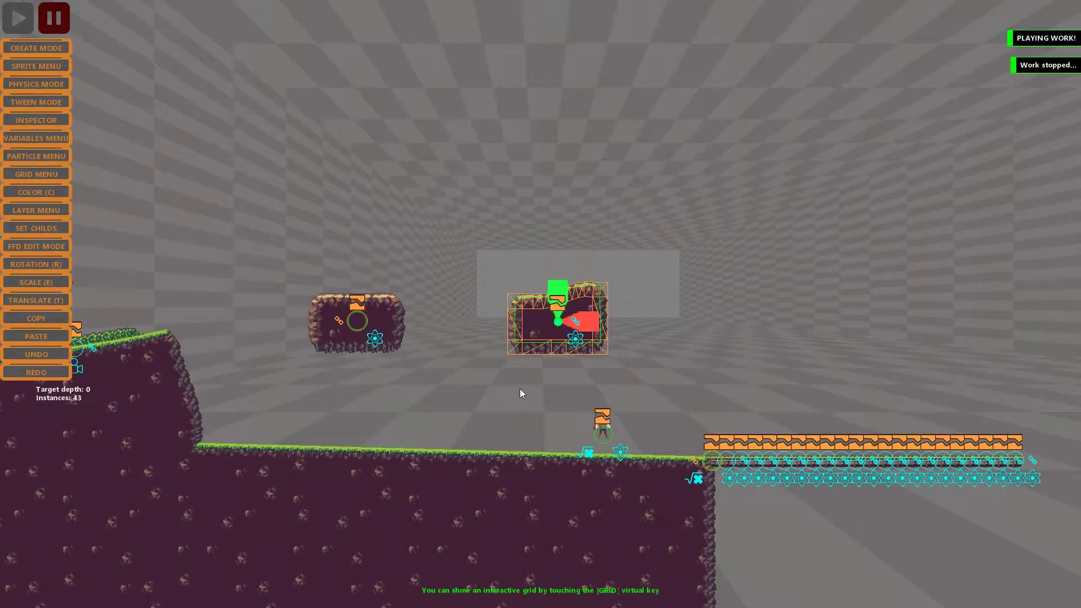
left_click_drag(517, 390, 529, 385)
- Run the scene again and jump the character from the hill onto the left platform and across to the right one
left_click(23, 20)
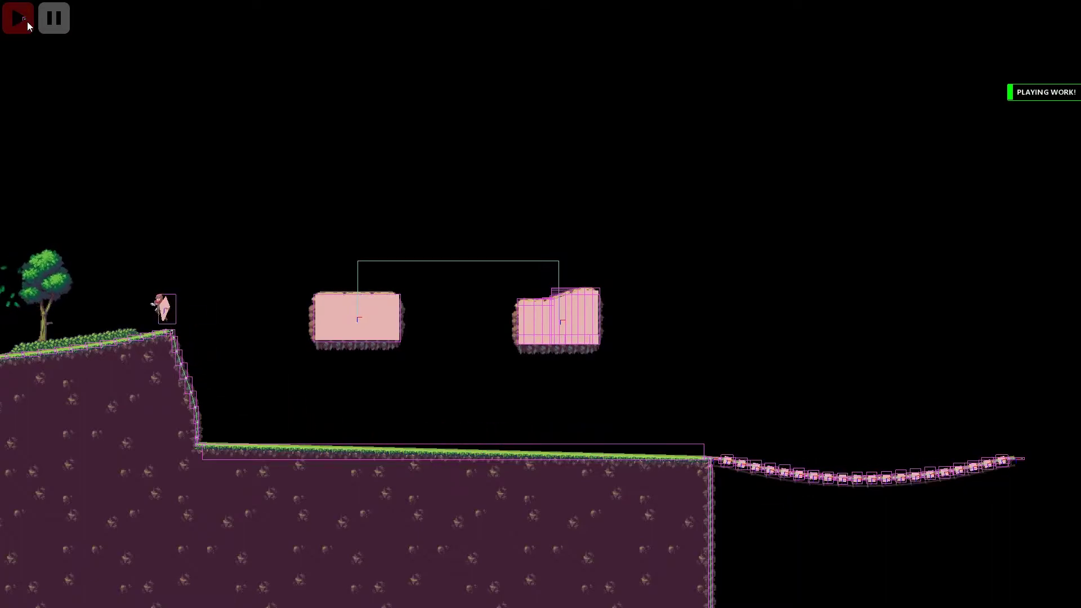
key("space")
key("Right")
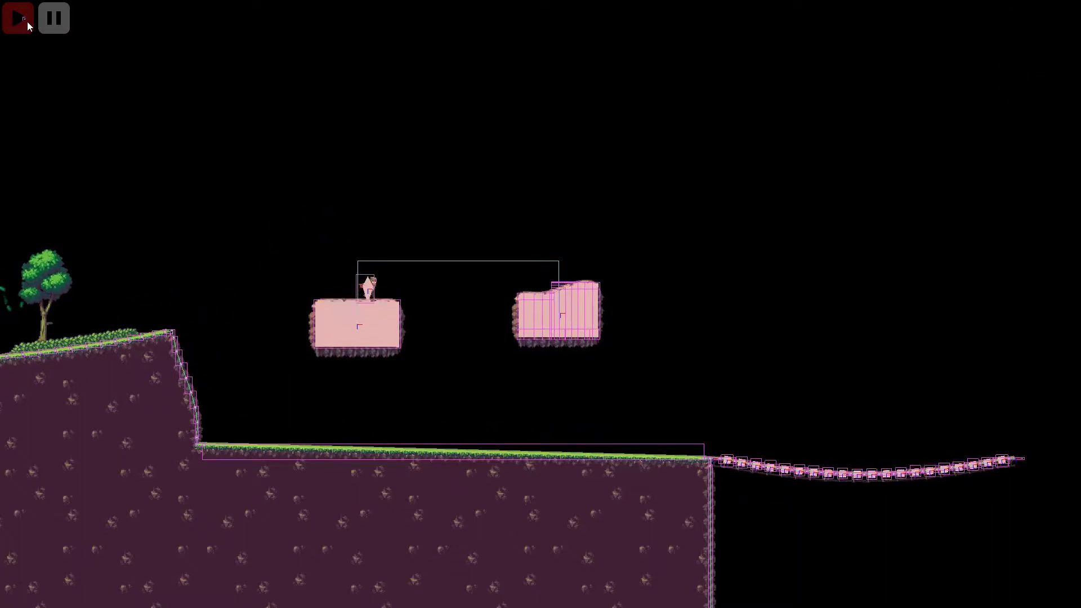
key("space")
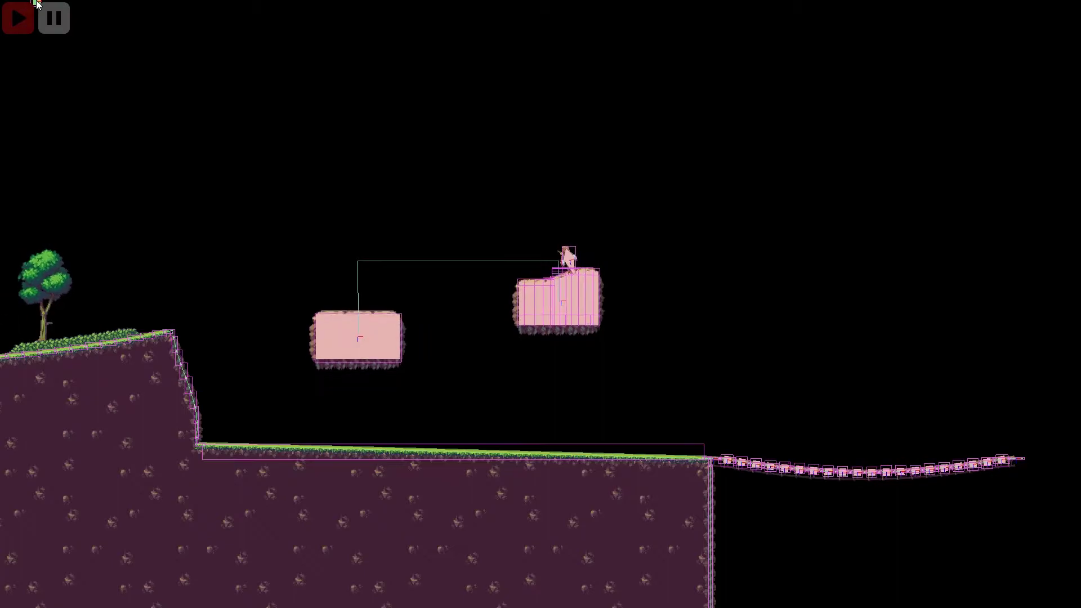
- Walk the character on the right platform, jump it back toward the left one, and view the whole level while it runs
key("Left")
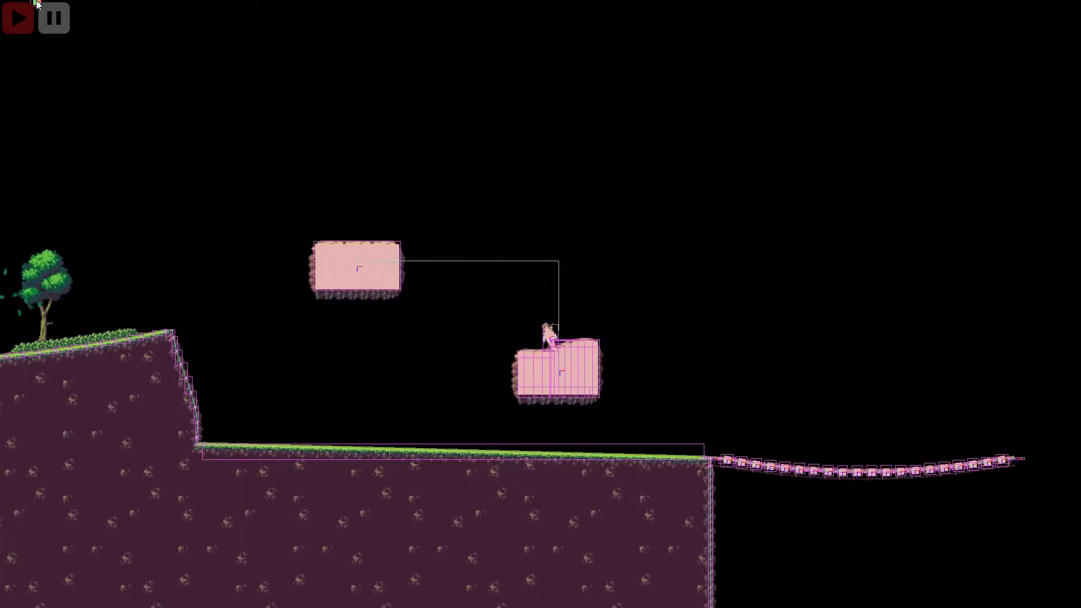
key("Right")
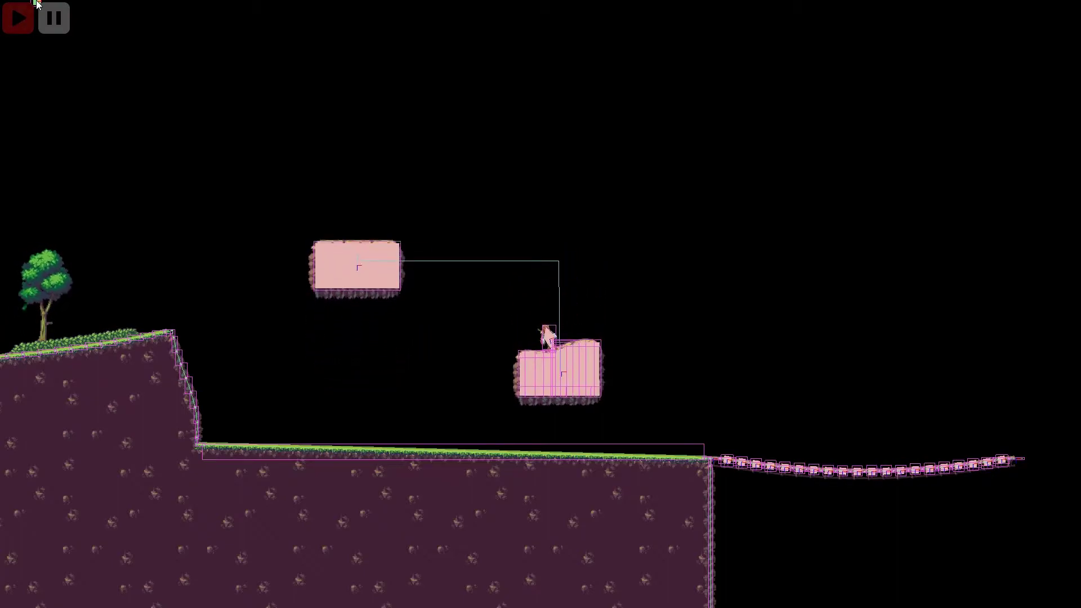
key("Left")
key("space")
key("Left")
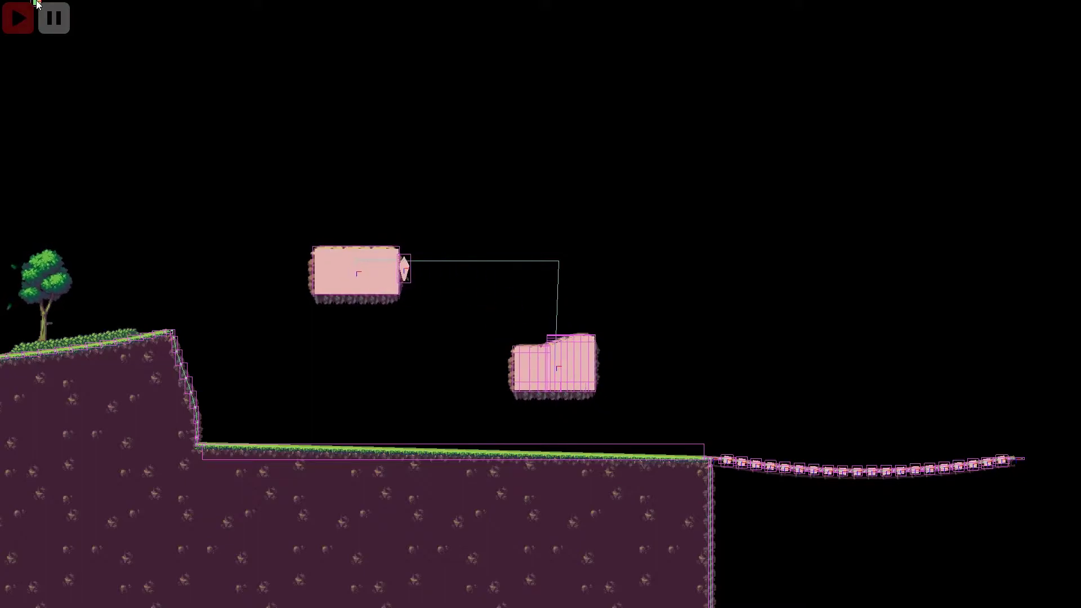
key("space")
key("Left")
key("space")
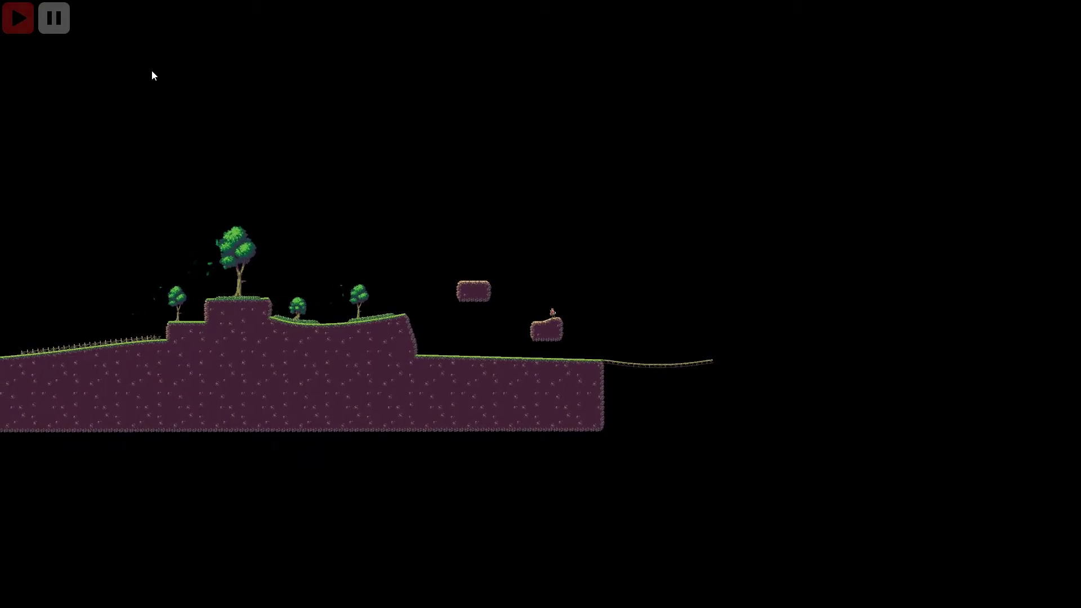
middle_click_drag(152, 71, 396, 124)
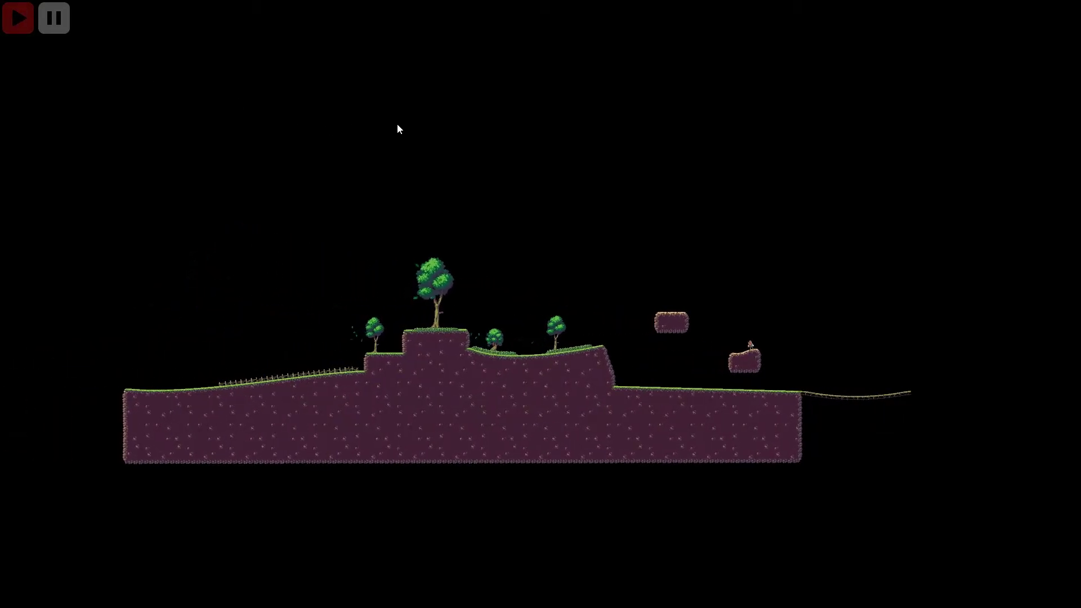